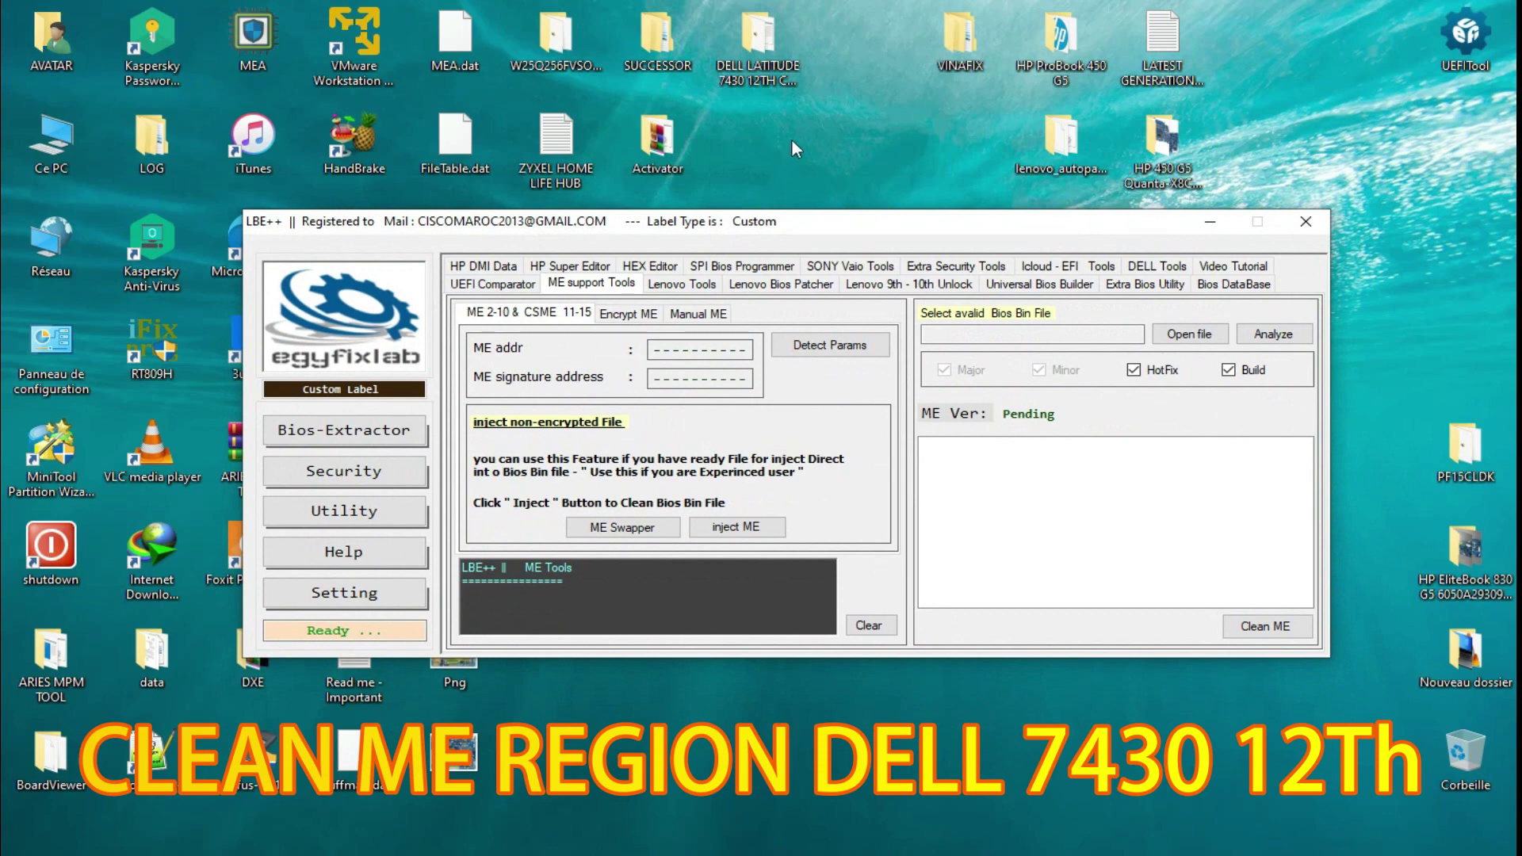
Step: Open the DELL LATITUDE 7430 12TH CLEAN ME REGION folder and review the 7430_16MB and 7430_32MB BIN files
{"action": "double_click", "coordinate": [725, 35]}
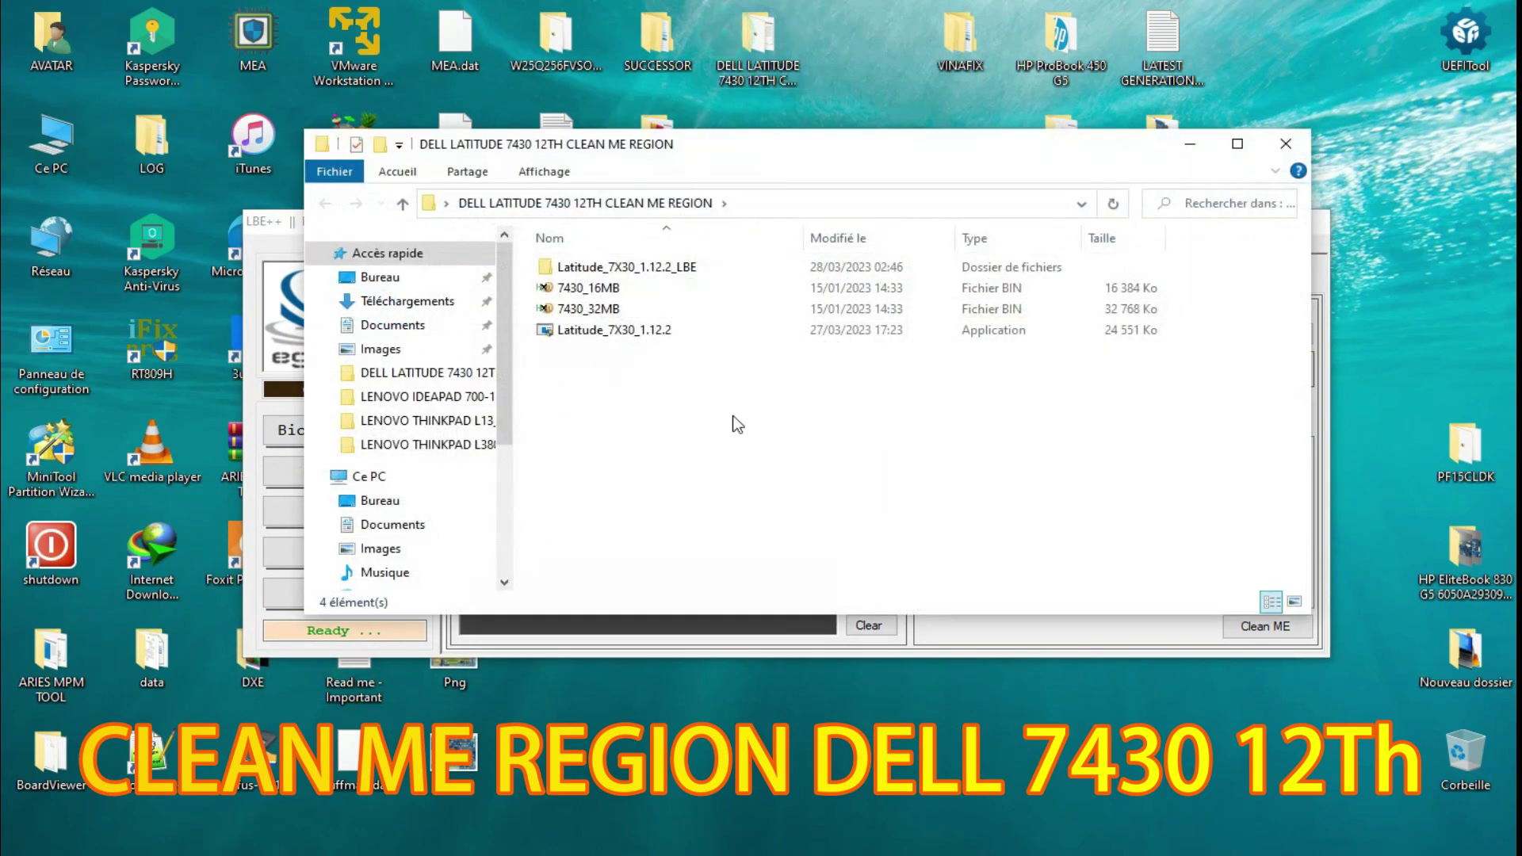
{"action": "left_click", "coordinate": [533, 288]}
{"action": "left_click", "coordinate": [660, 387]}
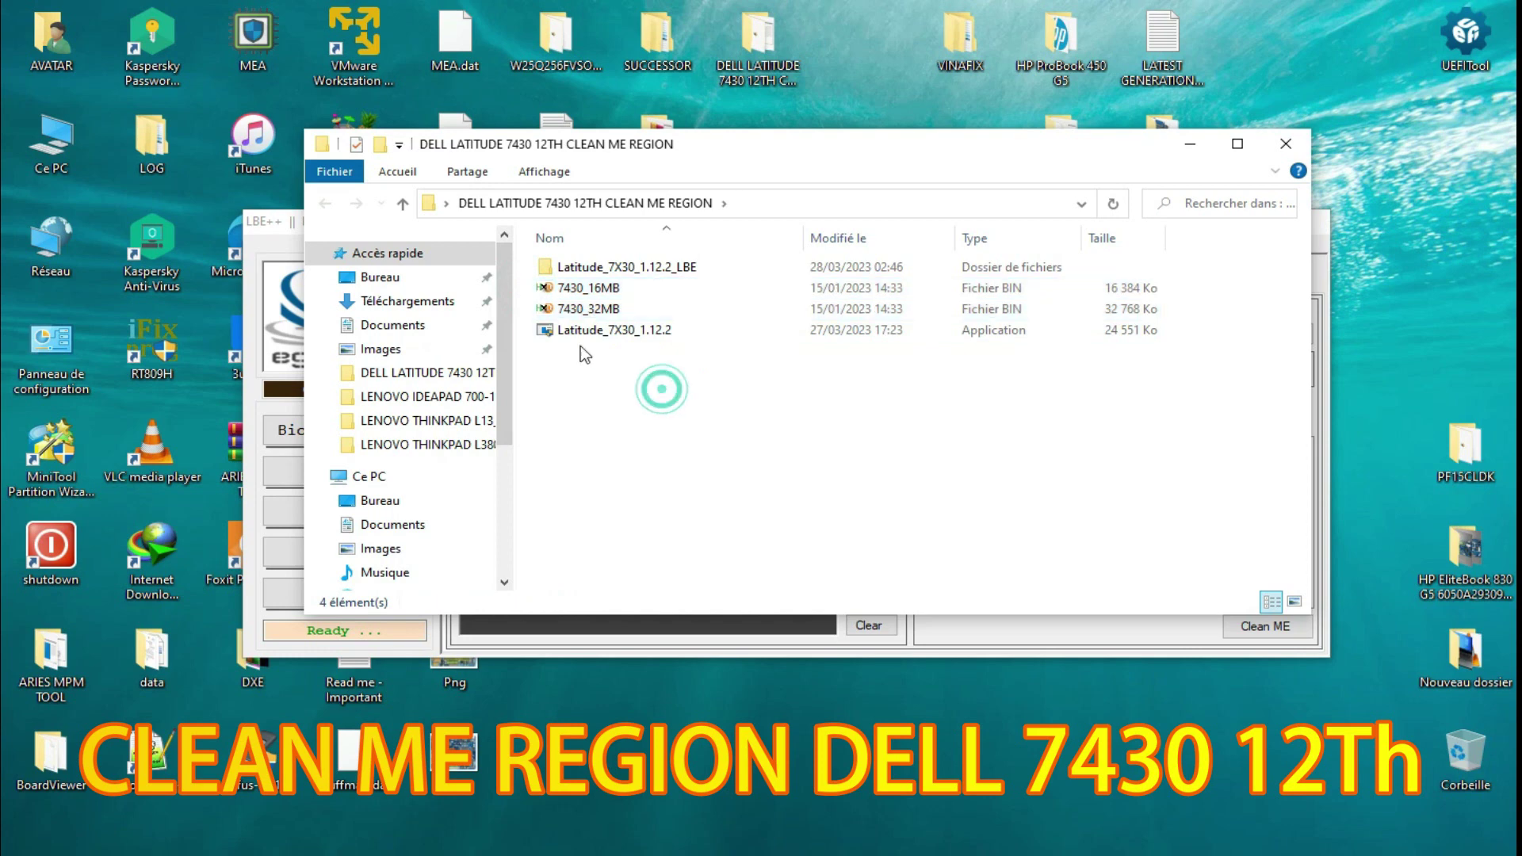
{"action": "left_click", "coordinate": [547, 288]}
{"action": "left_click", "coordinate": [547, 308], "text": "shift"}
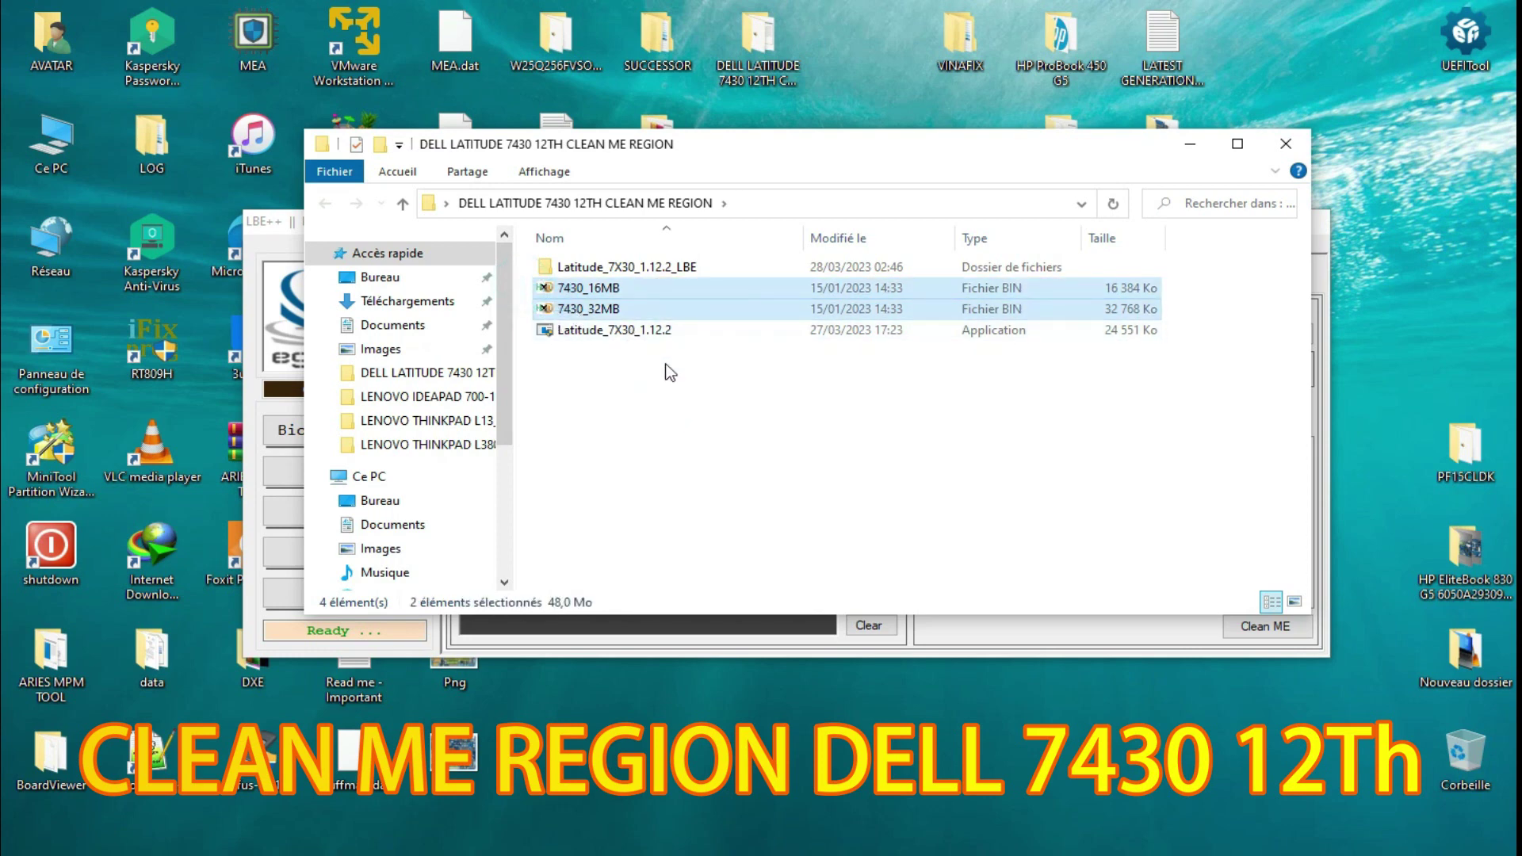
{"action": "left_click", "coordinate": [698, 426]}
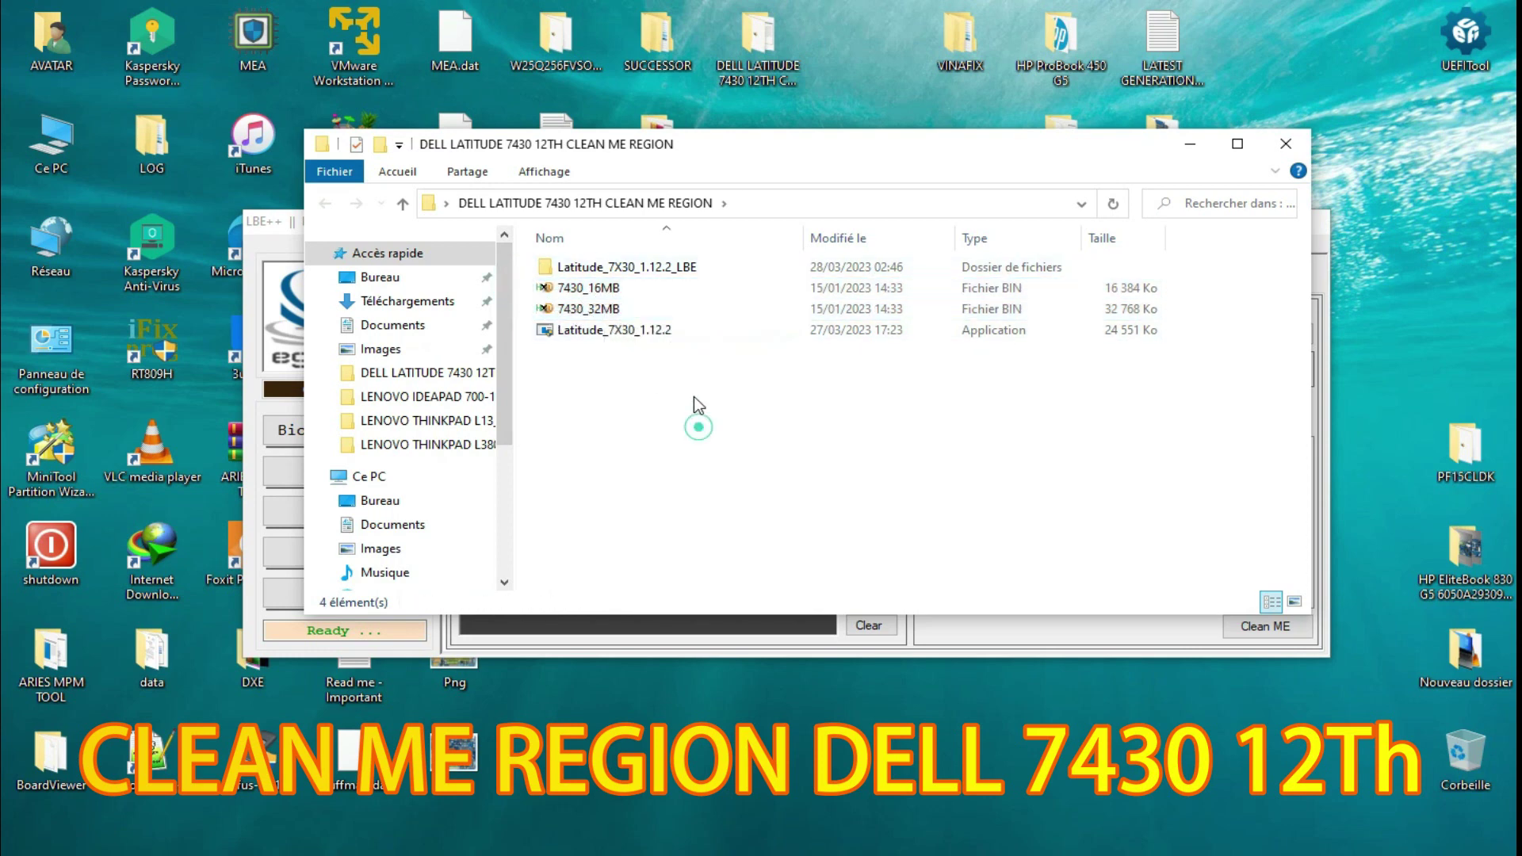
Step: Switch to LBE++, load 7430_32MB.bin in the ME support tools and check it with ME Analyzer
{"action": "left_click", "coordinate": [882, 650]}
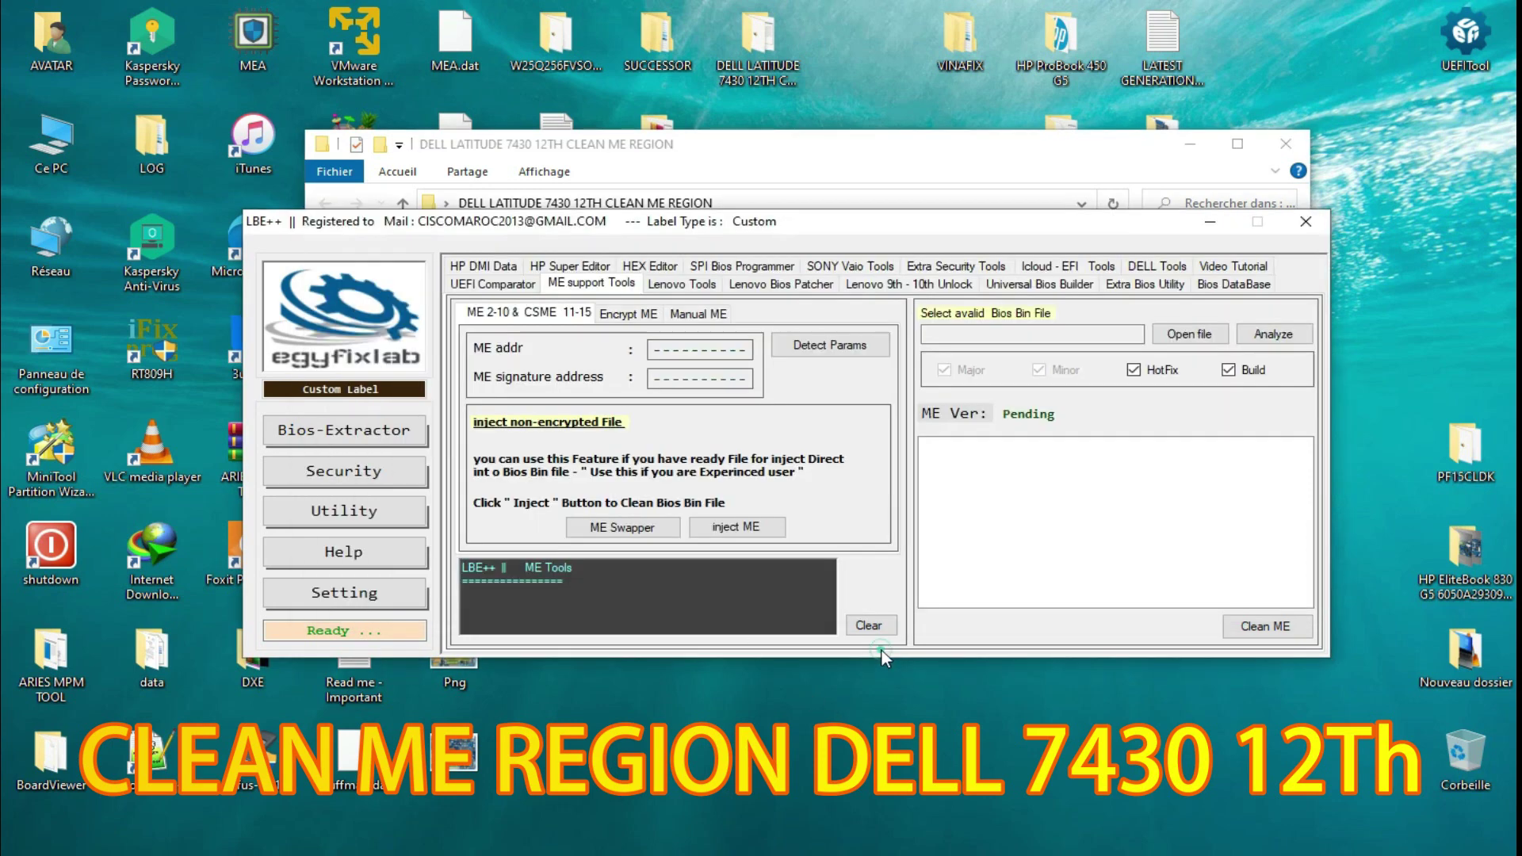
{"action": "left_click", "coordinate": [1173, 336]}
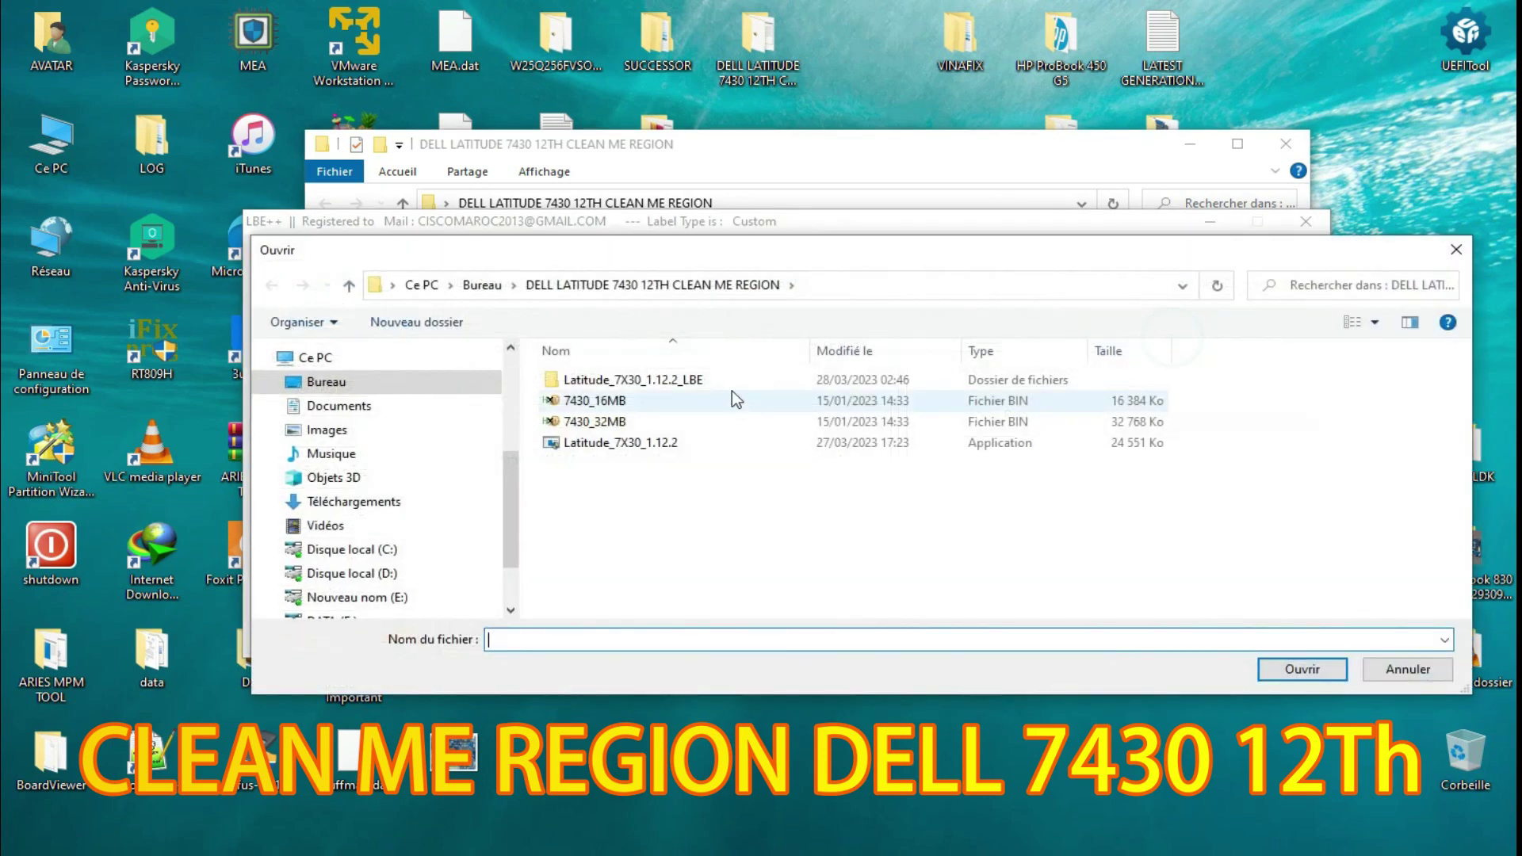
{"action": "double_click", "coordinate": [593, 422]}
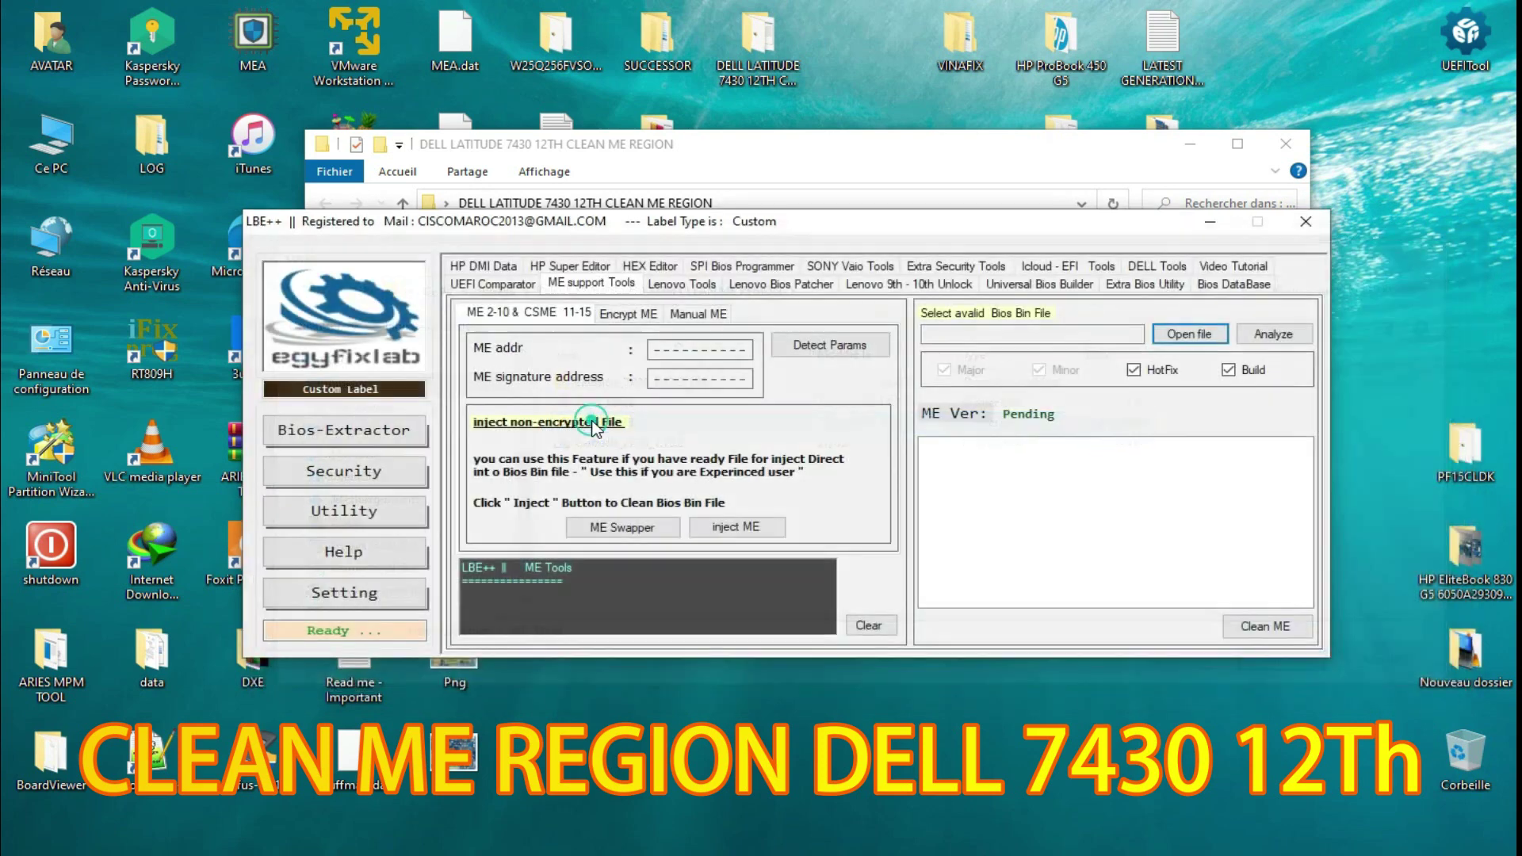
{"action": "left_click", "coordinate": [1273, 336]}
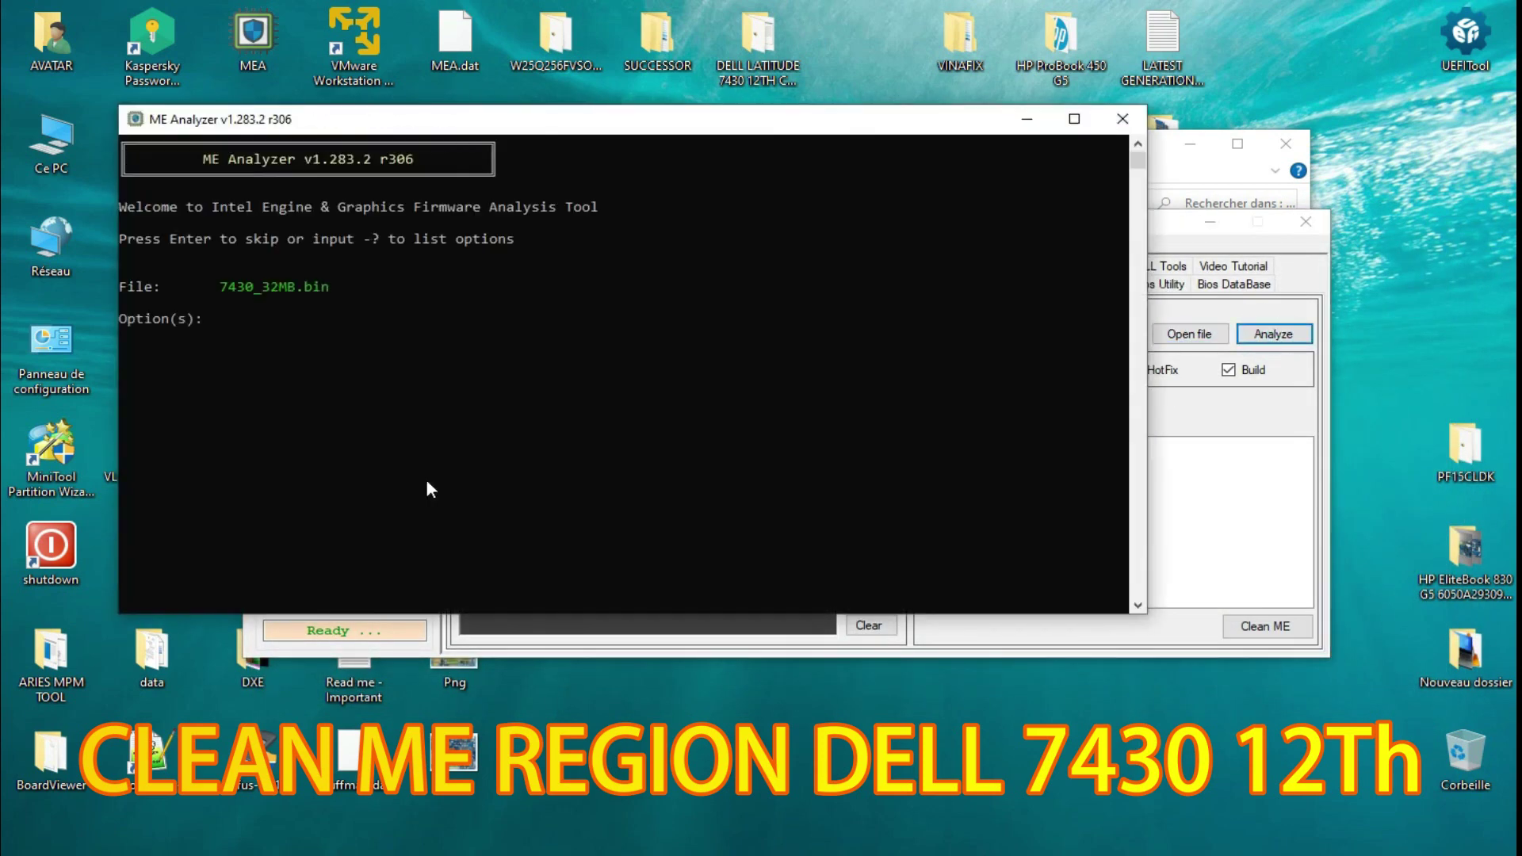
{"action": "key", "text": "Return"}
{"action": "key", "text": "Return"}
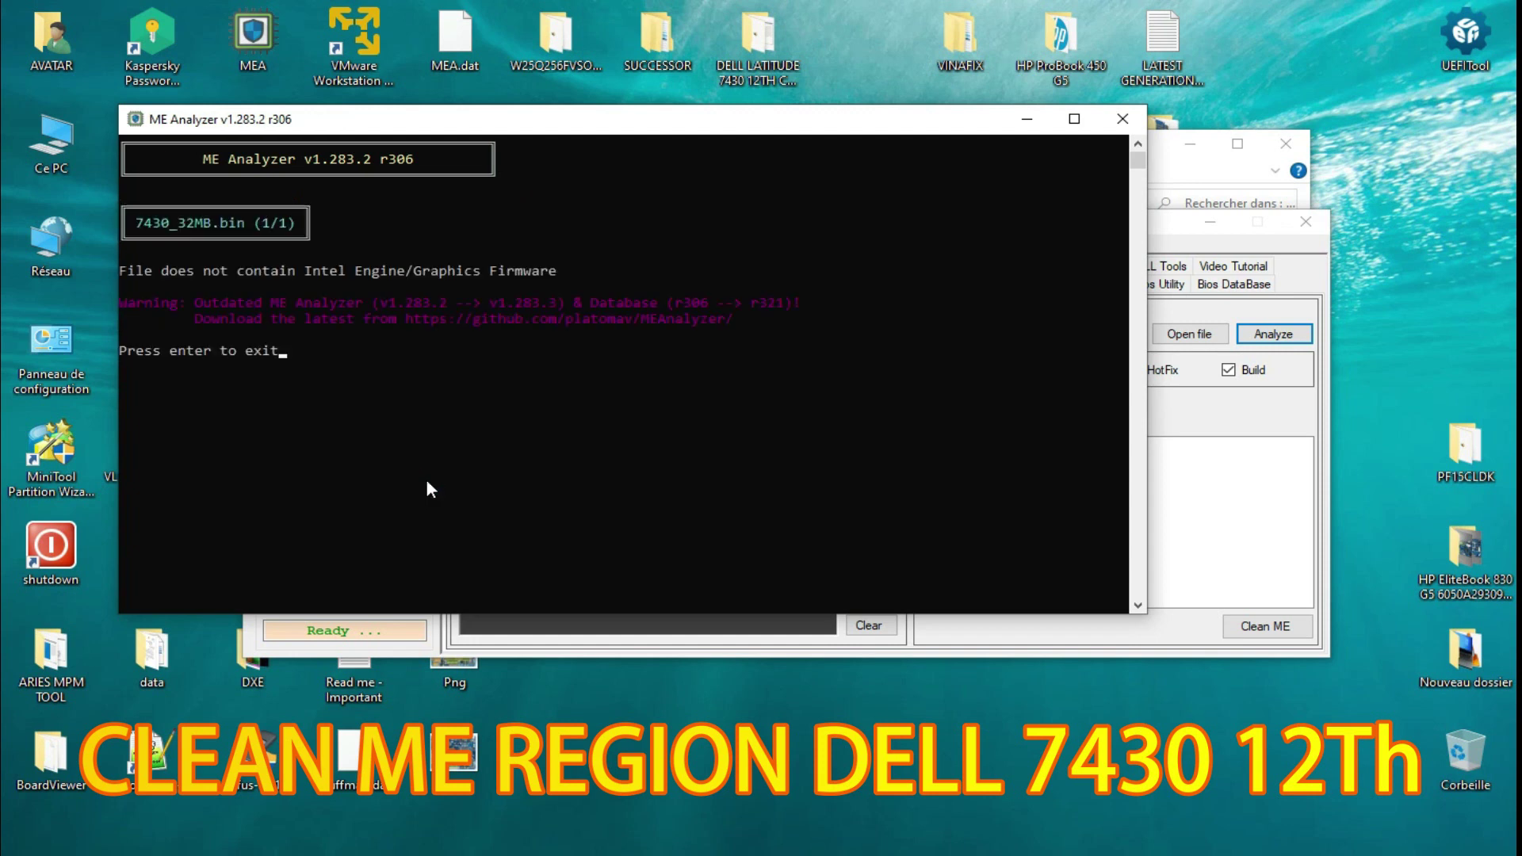
{"action": "left_click_drag", "start_coordinate": [122, 270], "coordinate": [581, 271]}
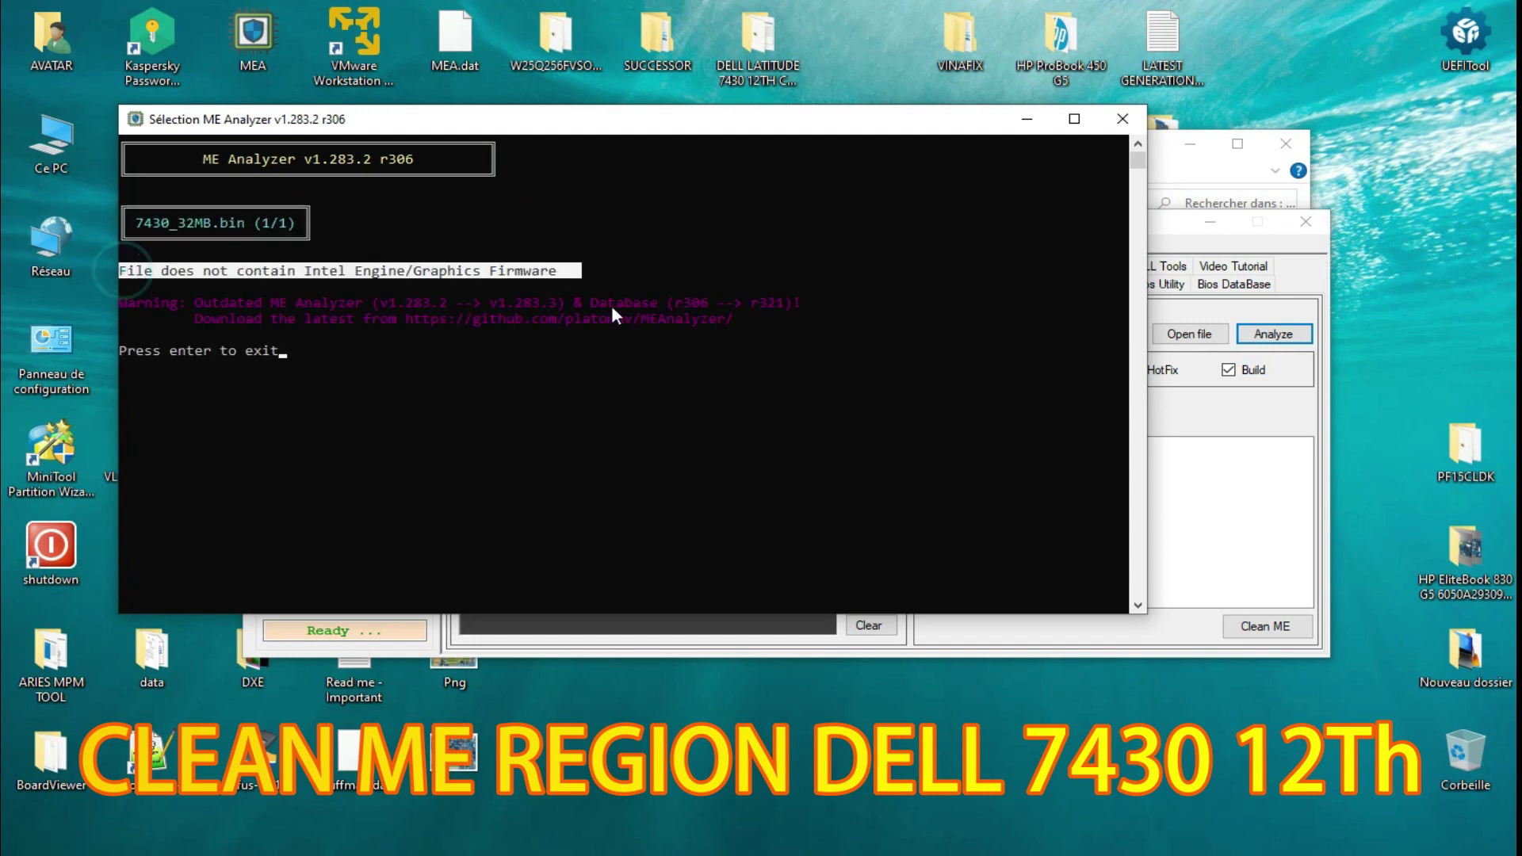
{"action": "left_click", "coordinate": [1121, 119]}
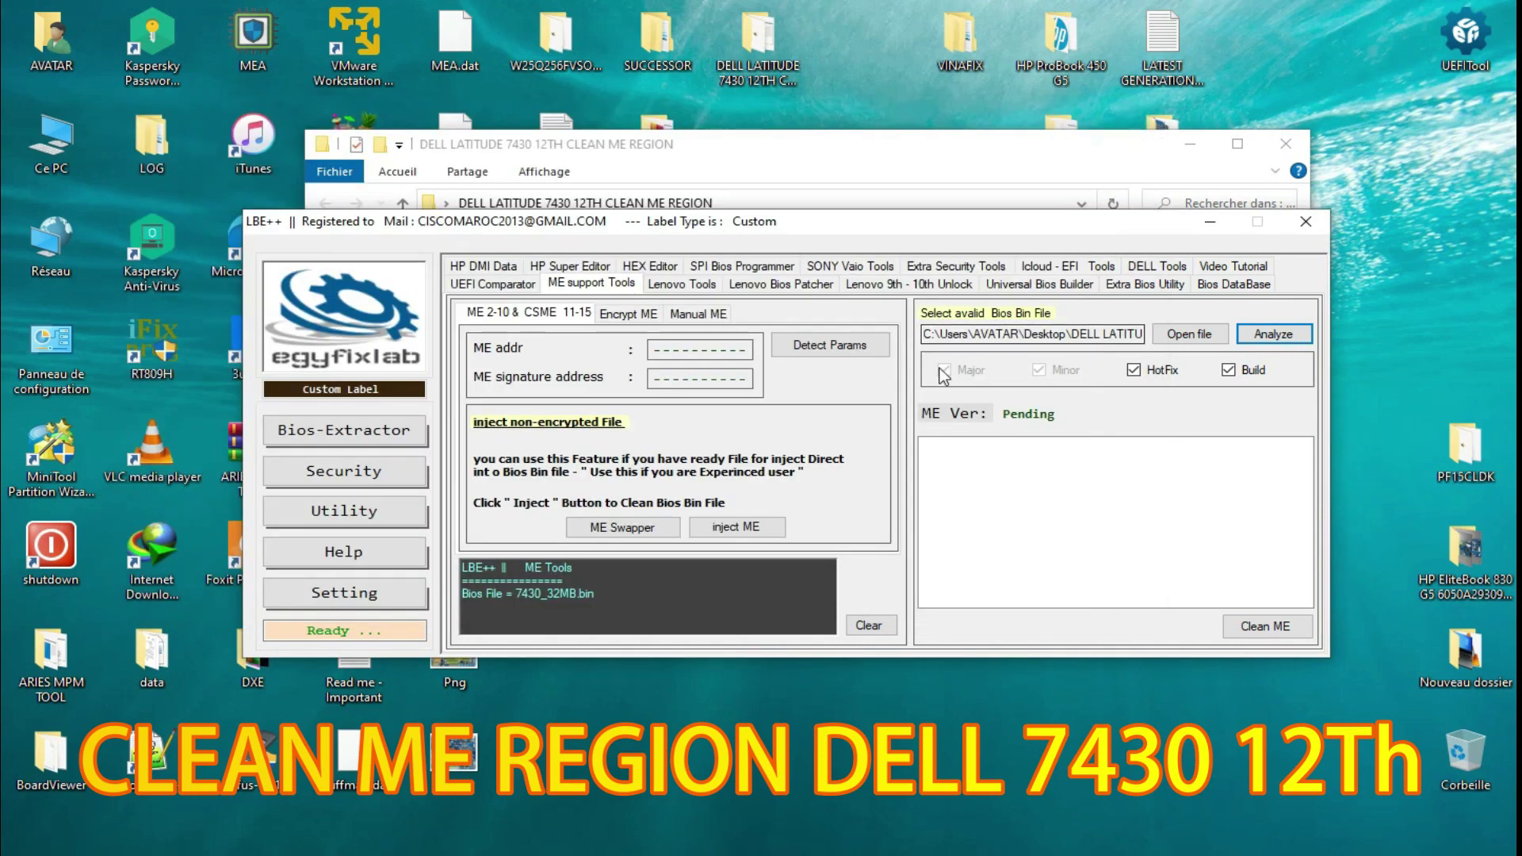
Step: Load 7430_16MB.bin in the ME support tools and run ME Analyzer on it
{"action": "left_click", "coordinate": [1188, 335]}
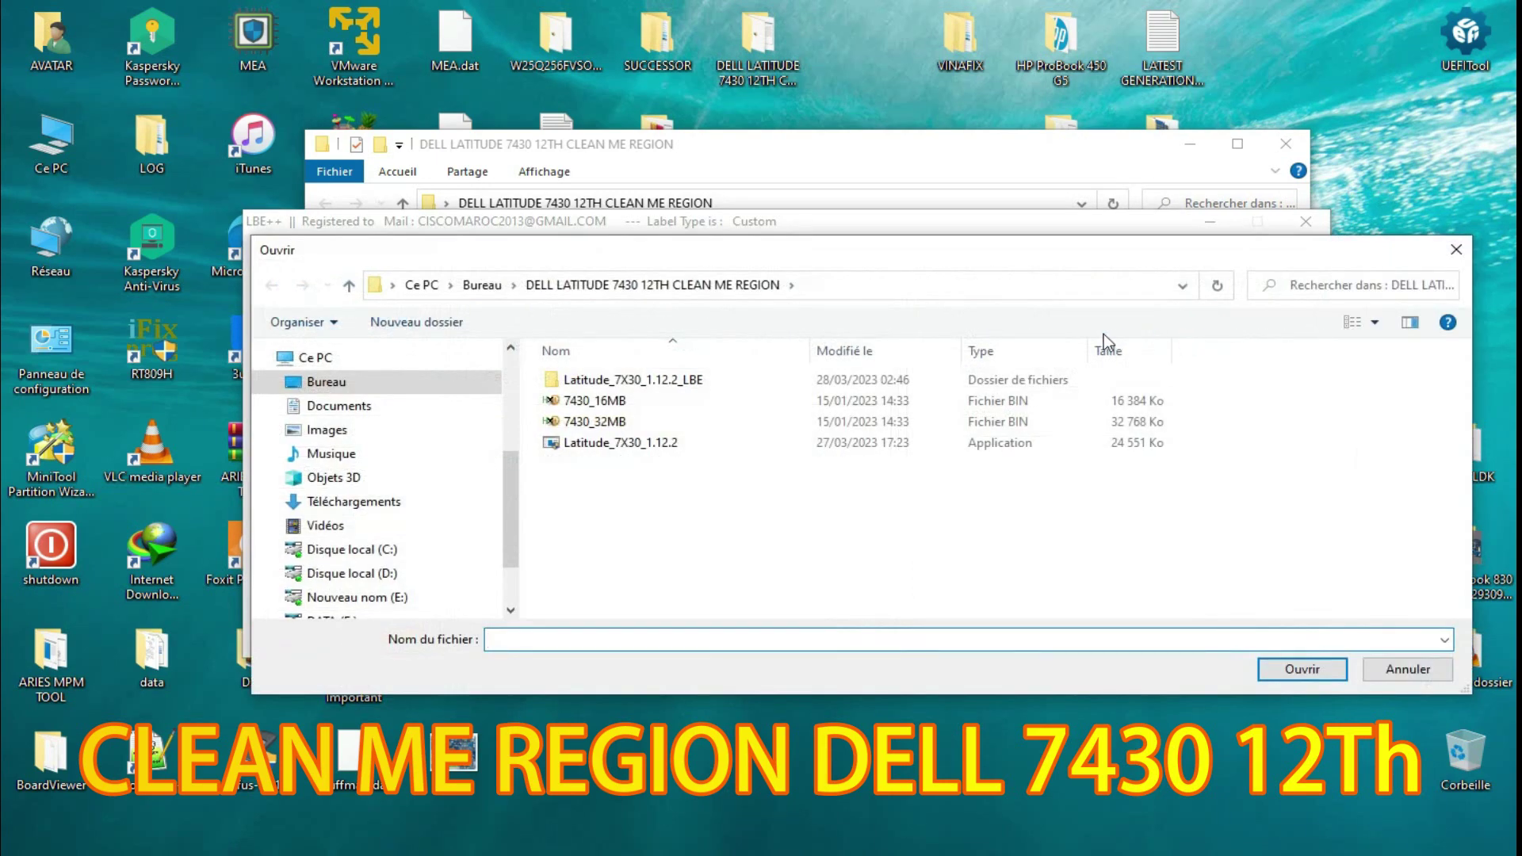
{"action": "double_click", "coordinate": [597, 400]}
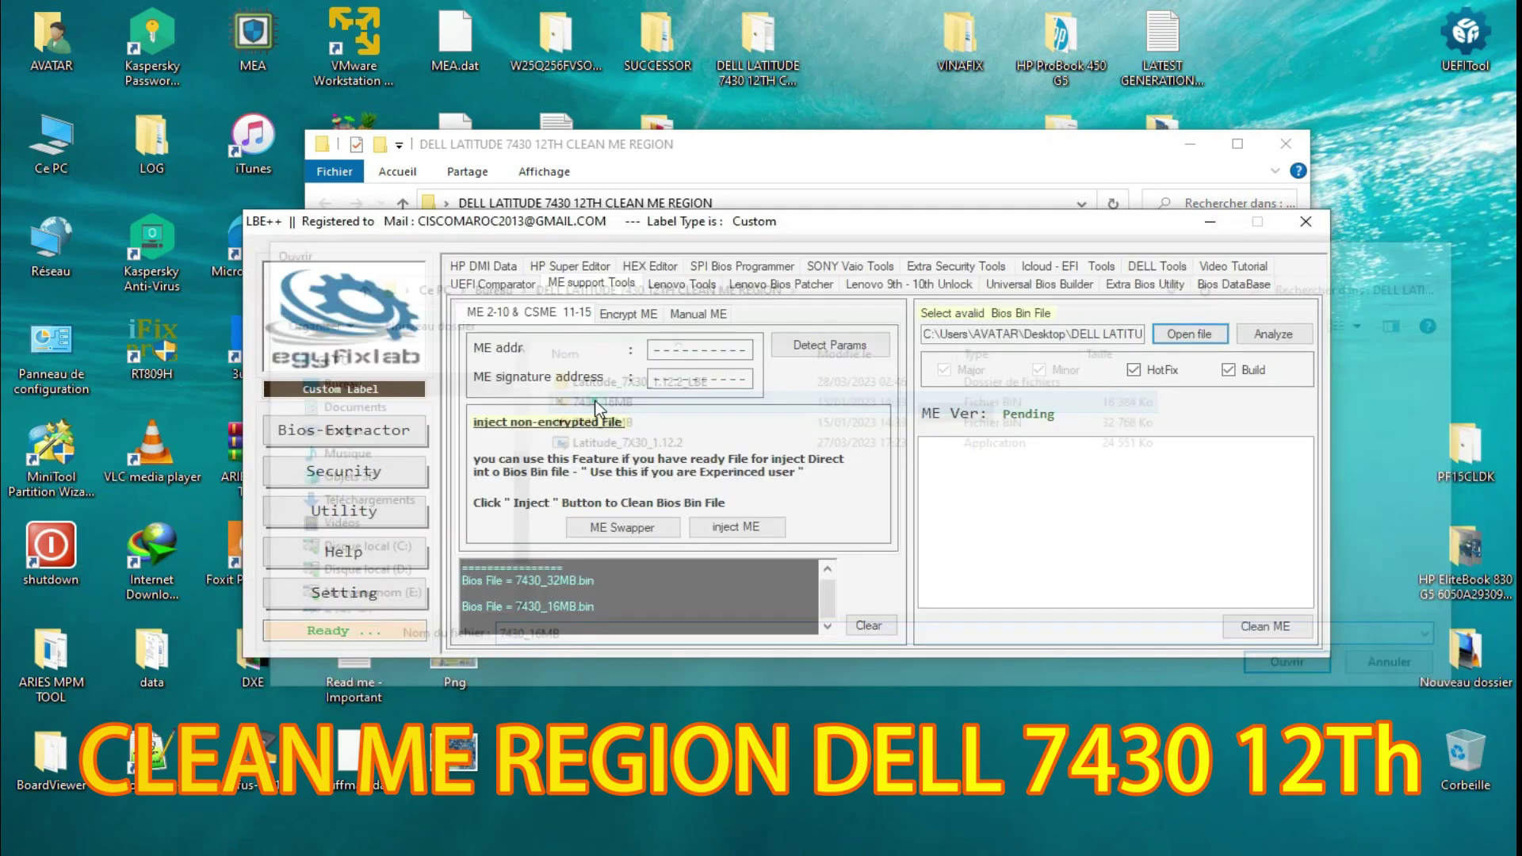
{"action": "left_click", "coordinate": [883, 496]}
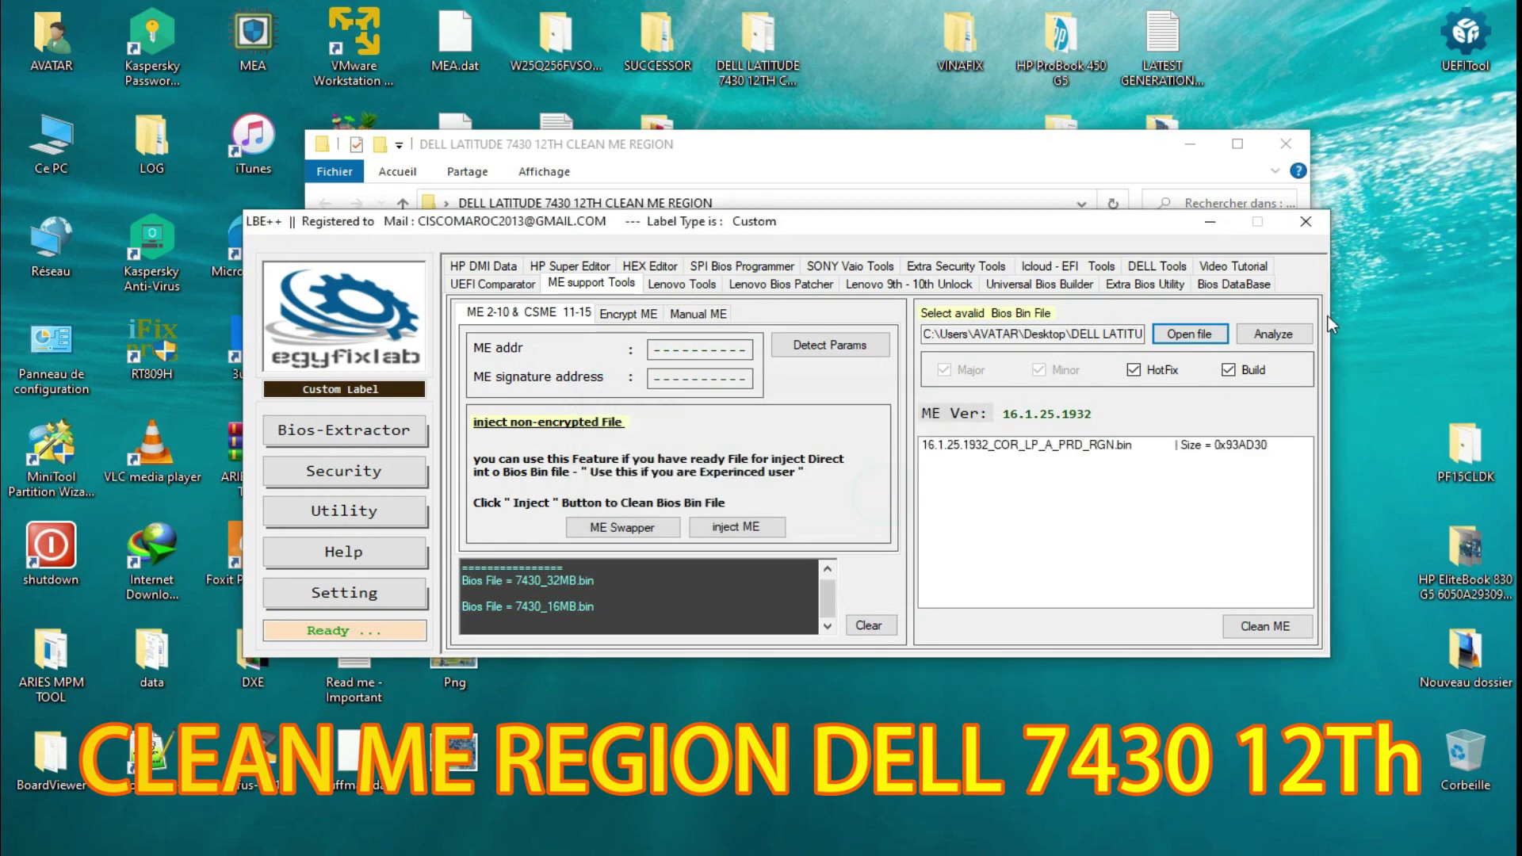
{"action": "left_click", "coordinate": [1271, 335]}
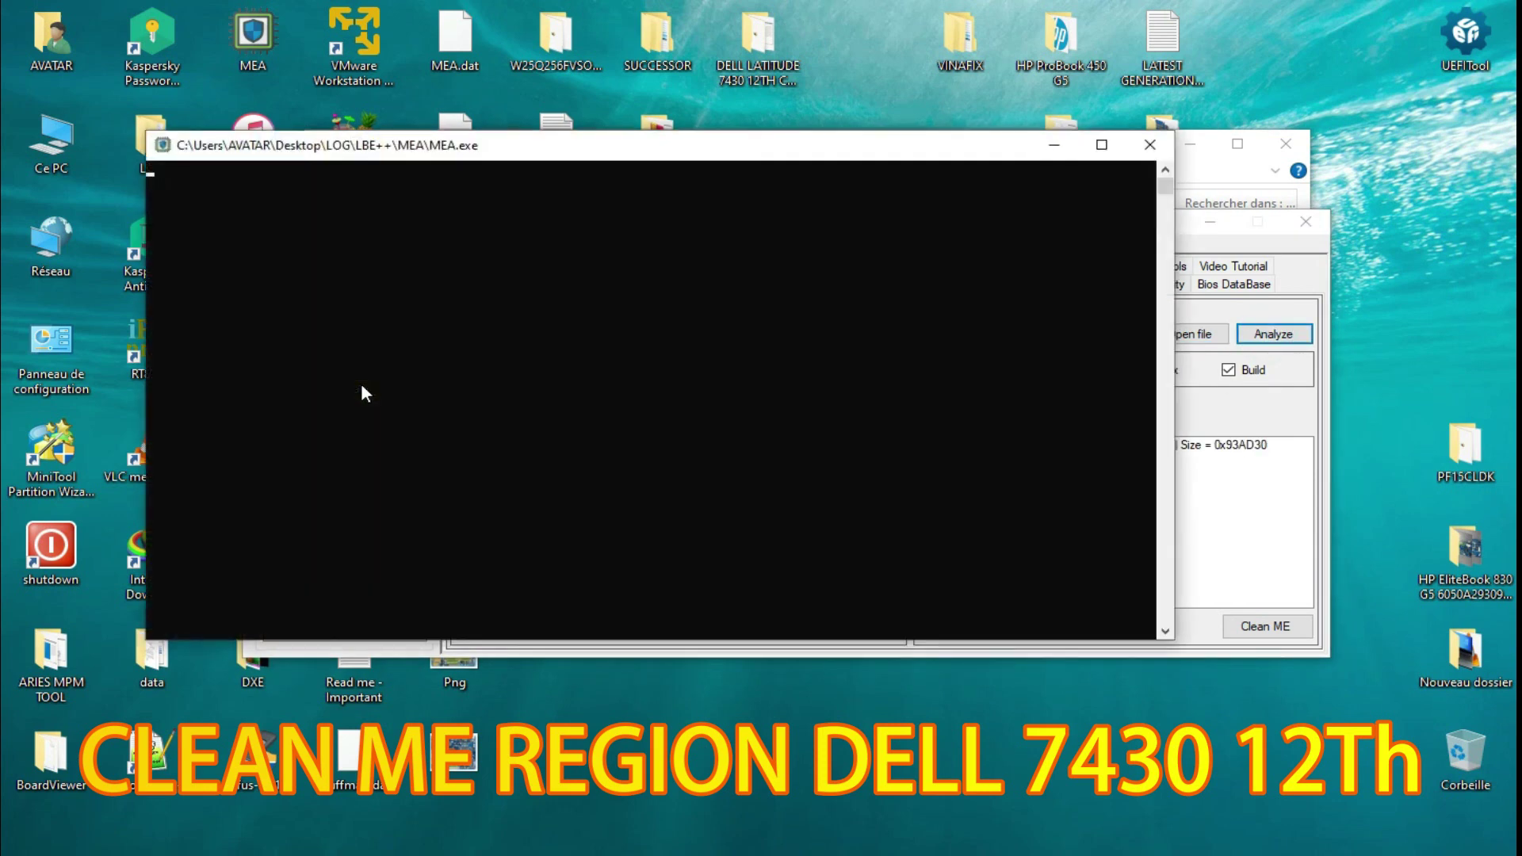
{"action": "key", "text": "Return"}
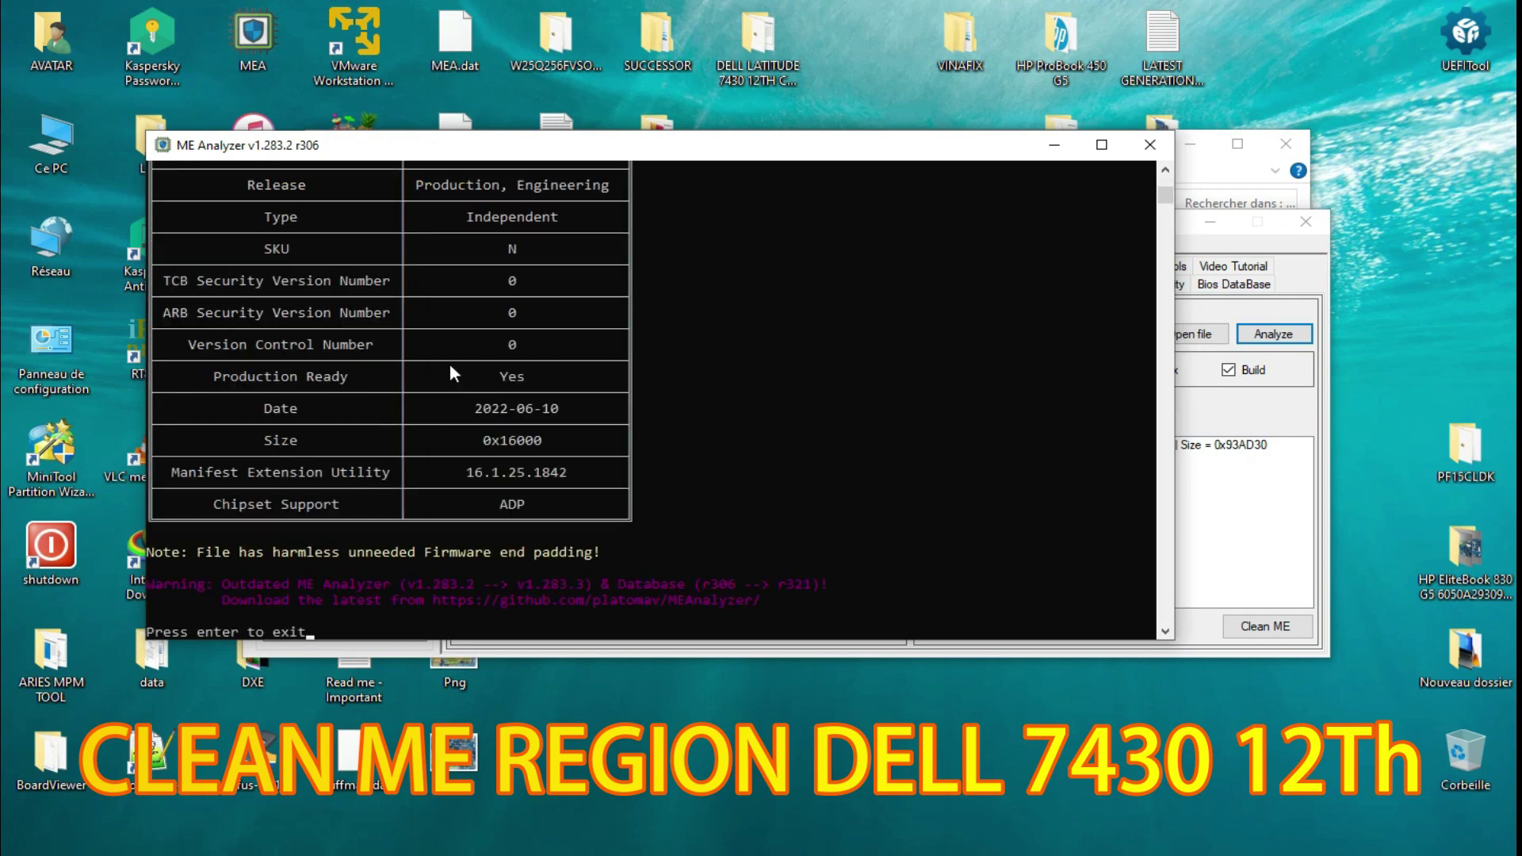
Step: Examine the 7430_16MB.bin analysis report for the padding note, file system state, ME version and file name, and close the report
{"action": "left_click_drag", "start_coordinate": [159, 555], "coordinate": [598, 559]}
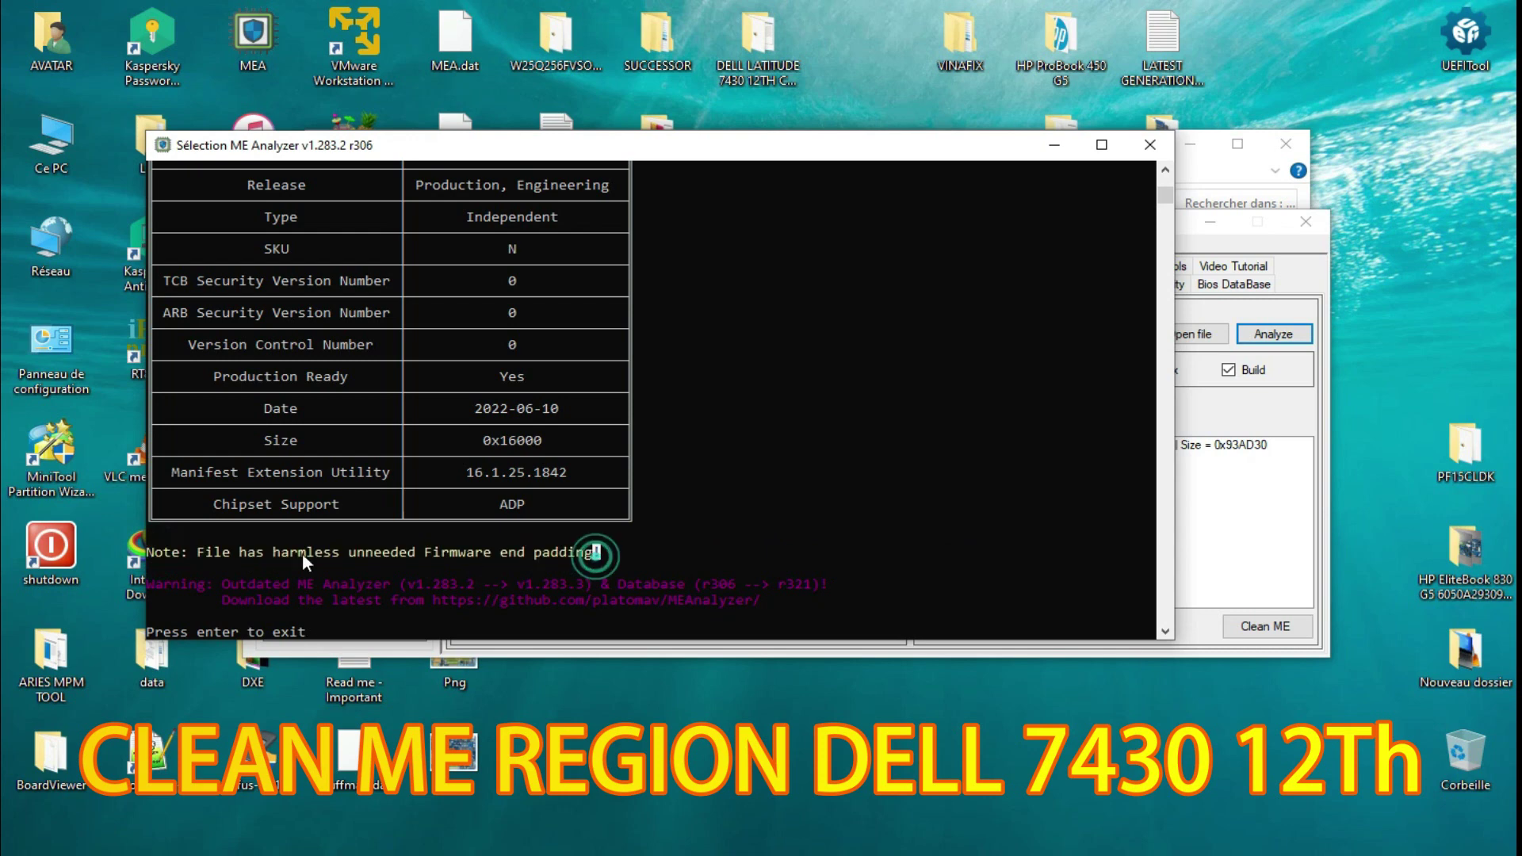
{"action": "left_click_drag", "start_coordinate": [198, 553], "coordinate": [610, 550]}
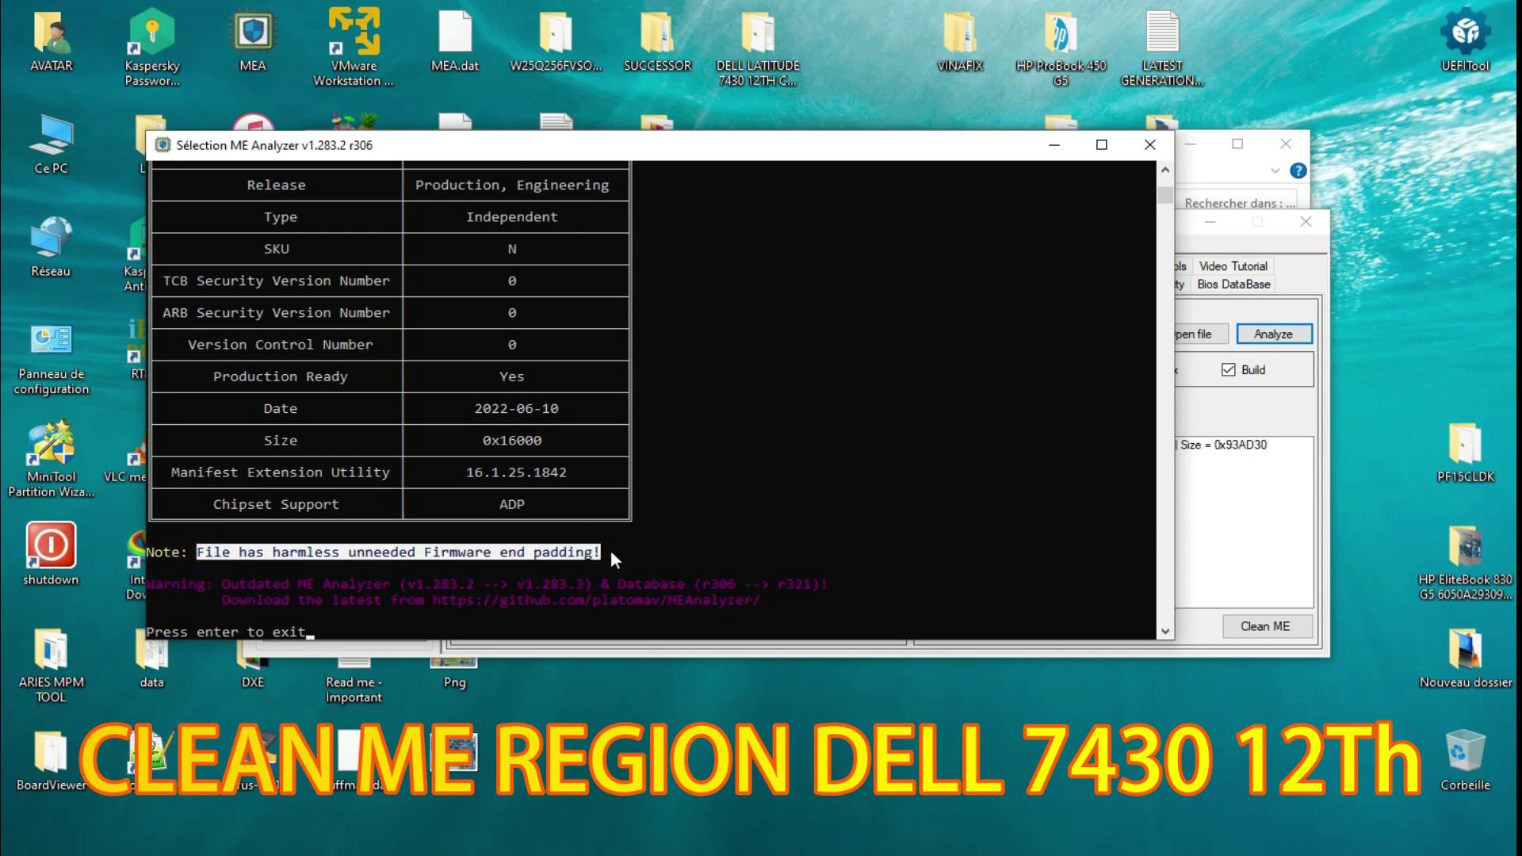
{"action": "scroll", "coordinate": [753, 466], "scroll_direction": "up", "scroll_amount": 10}
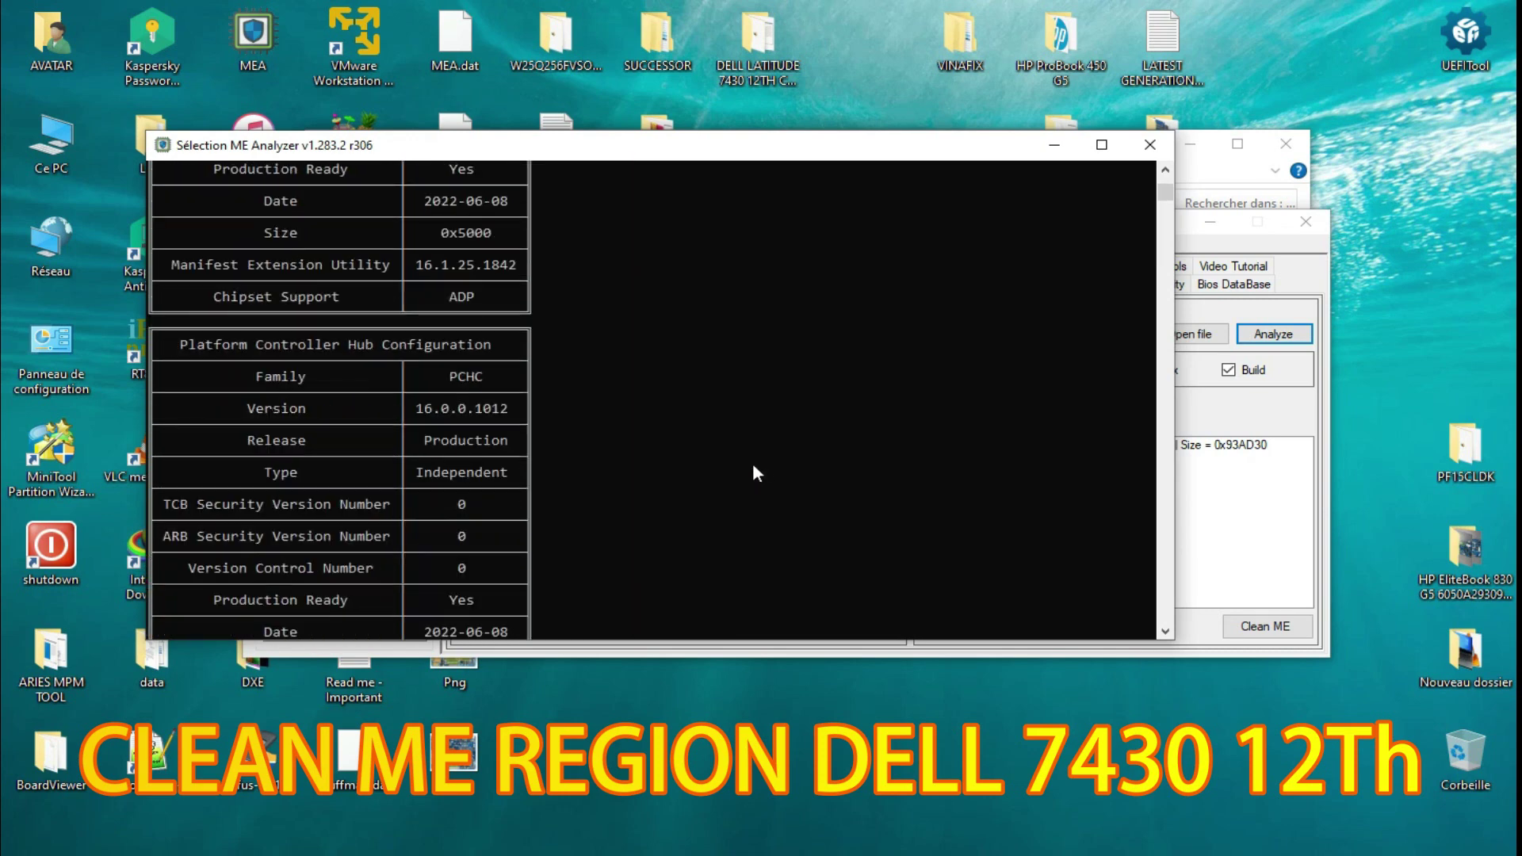
{"action": "scroll", "coordinate": [753, 473], "scroll_direction": "up", "scroll_amount": 15}
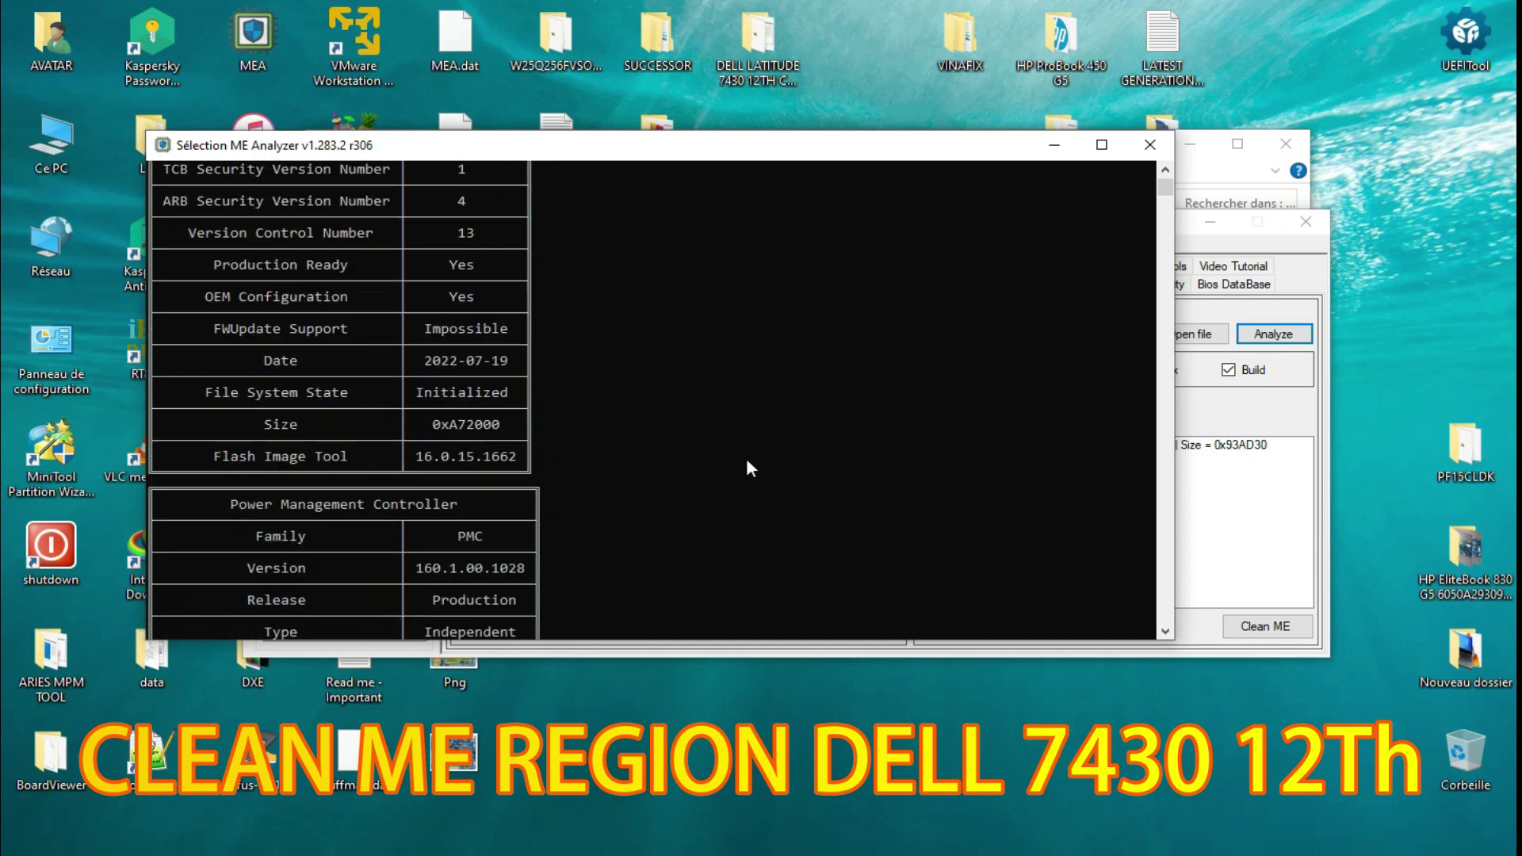
{"action": "left_click_drag", "start_coordinate": [418, 437], "coordinate": [501, 441]}
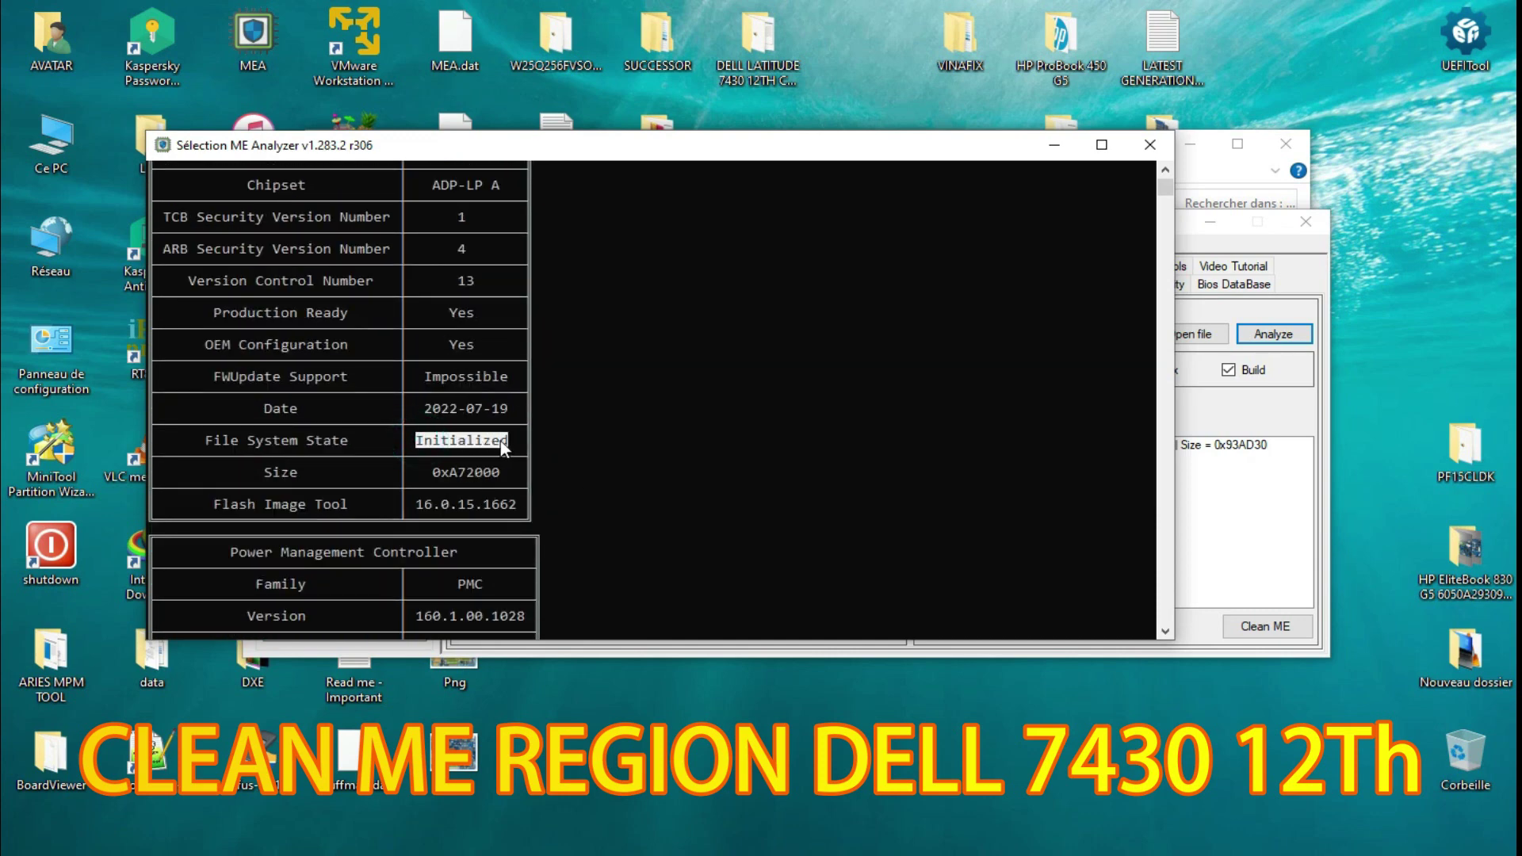
{"action": "scroll", "coordinate": [552, 432], "scroll_direction": "up", "scroll_amount": 5}
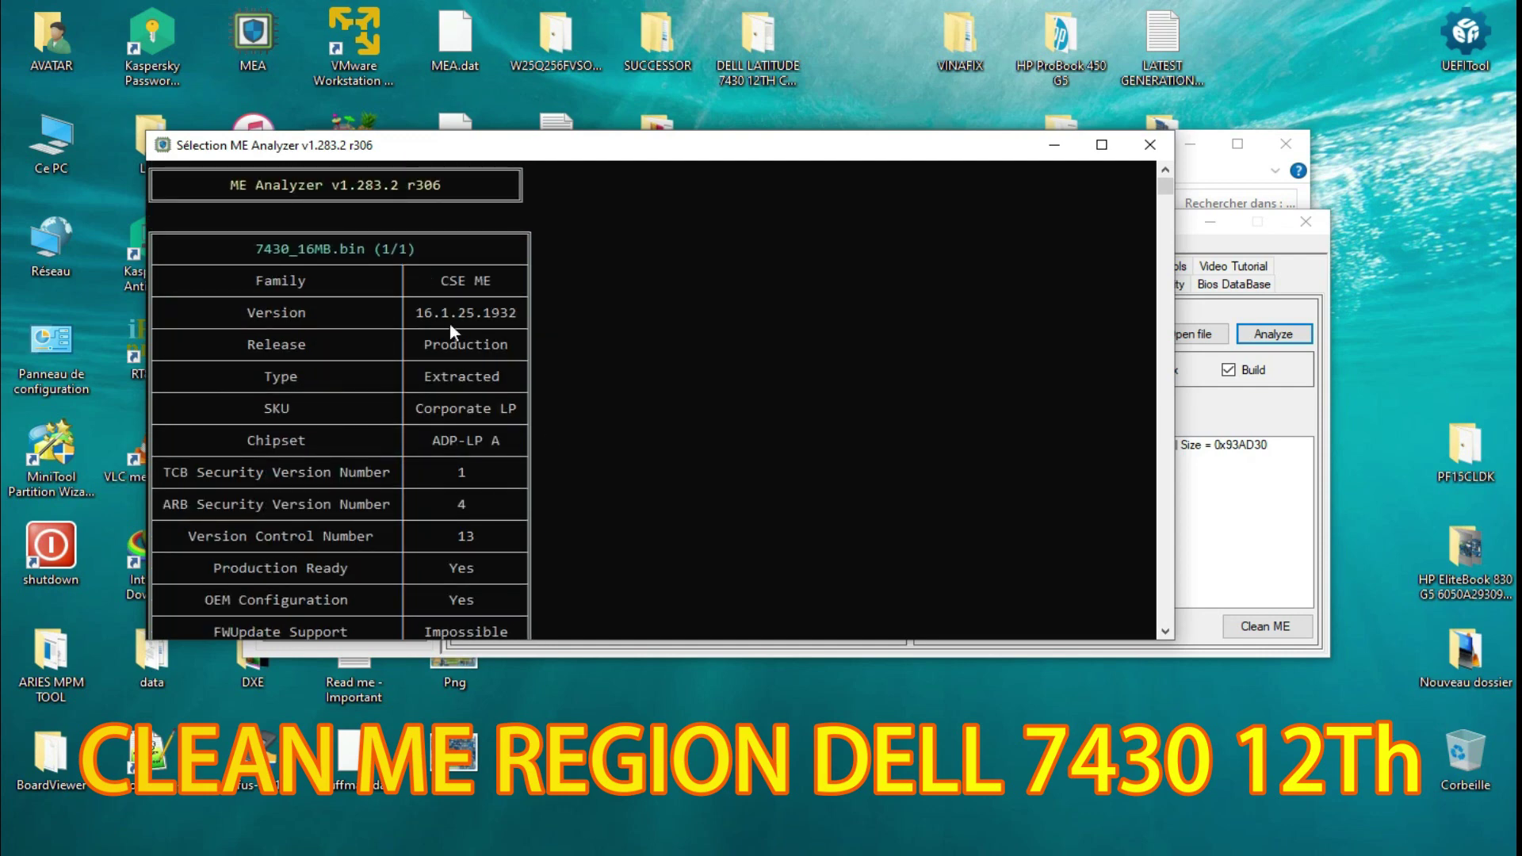
{"action": "left_click_drag", "start_coordinate": [416, 311], "coordinate": [523, 314]}
{"action": "scroll", "coordinate": [742, 430], "scroll_direction": "down", "scroll_amount": 6}
{"action": "scroll", "coordinate": [742, 430], "scroll_direction": "up", "scroll_amount": 6}
{"action": "left_click_drag", "start_coordinate": [1175, 251], "coordinate": [763, 250]}
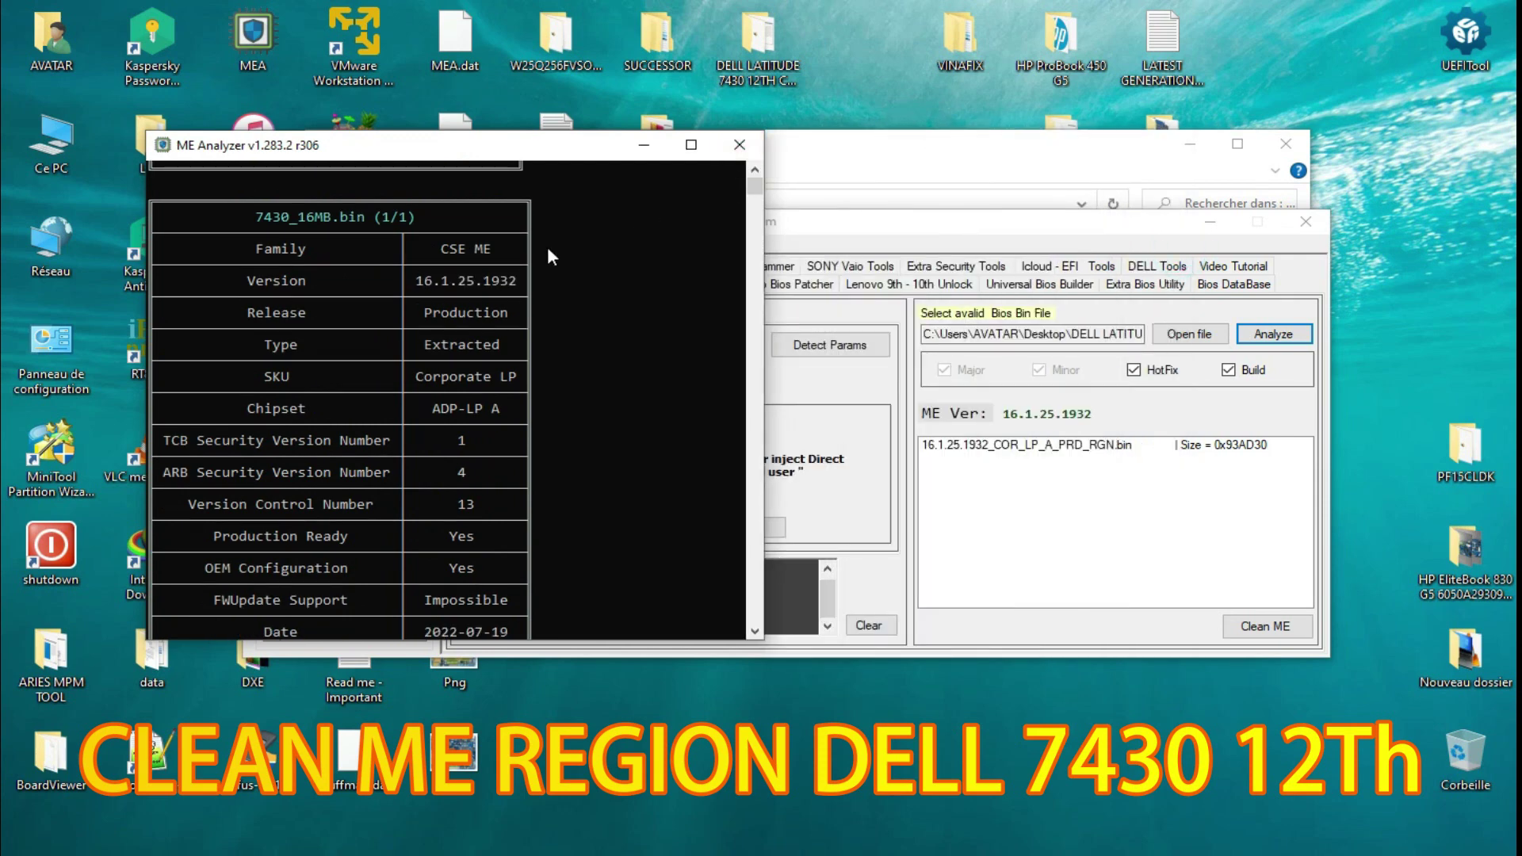
{"action": "left_click_drag", "start_coordinate": [302, 219], "coordinate": [330, 219]}
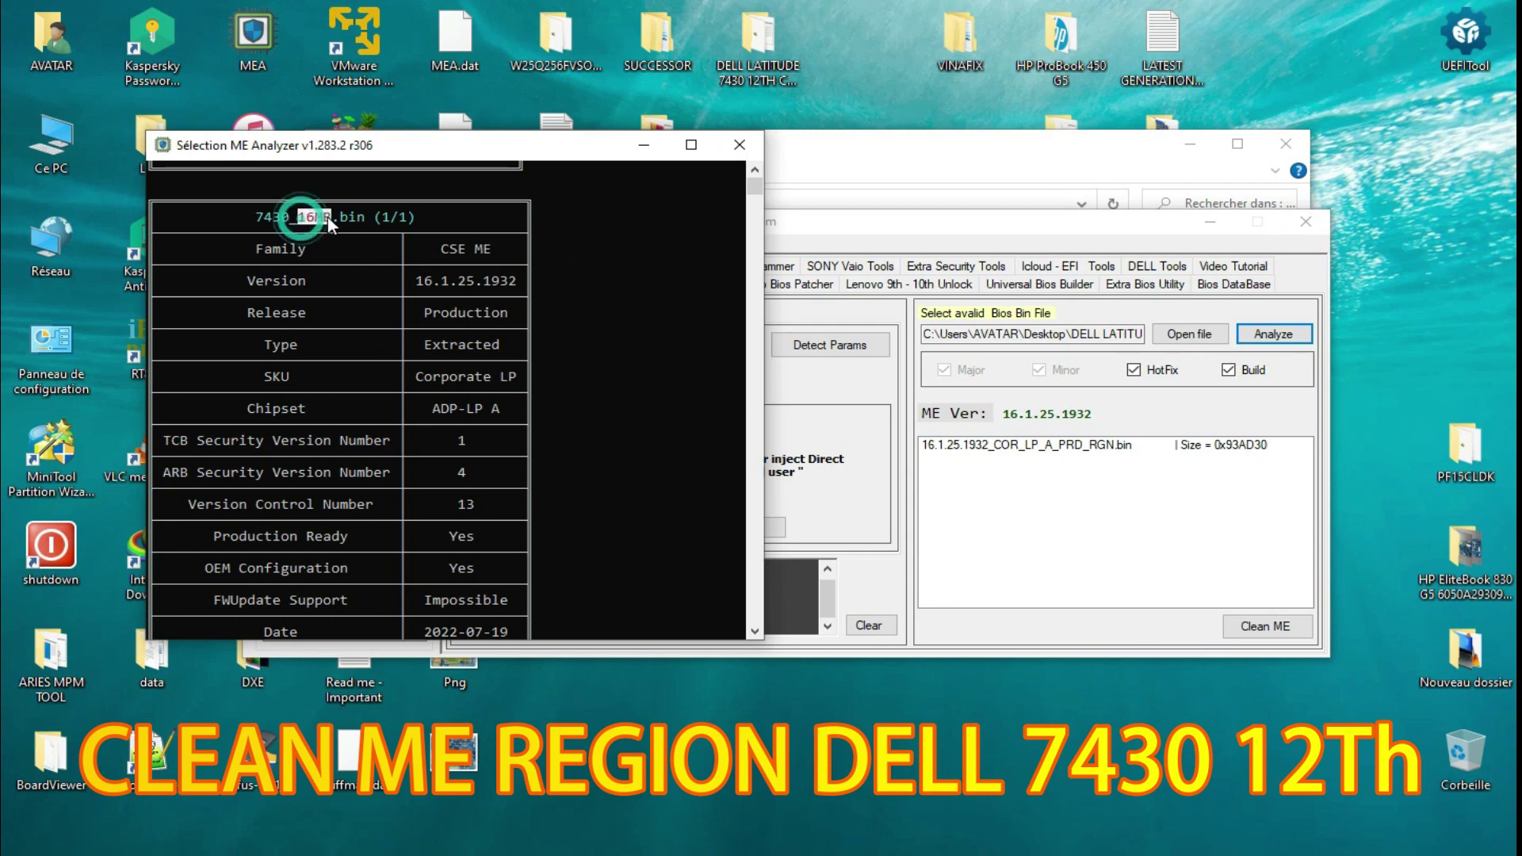
{"action": "left_click", "coordinate": [740, 146]}
Step: Open 7430_16MB.bin in HxD and inspect the header bytes at the start of the file
{"action": "left_click_drag", "start_coordinate": [849, 225], "coordinate": [803, 404]}
{"action": "double_click", "coordinate": [586, 288]}
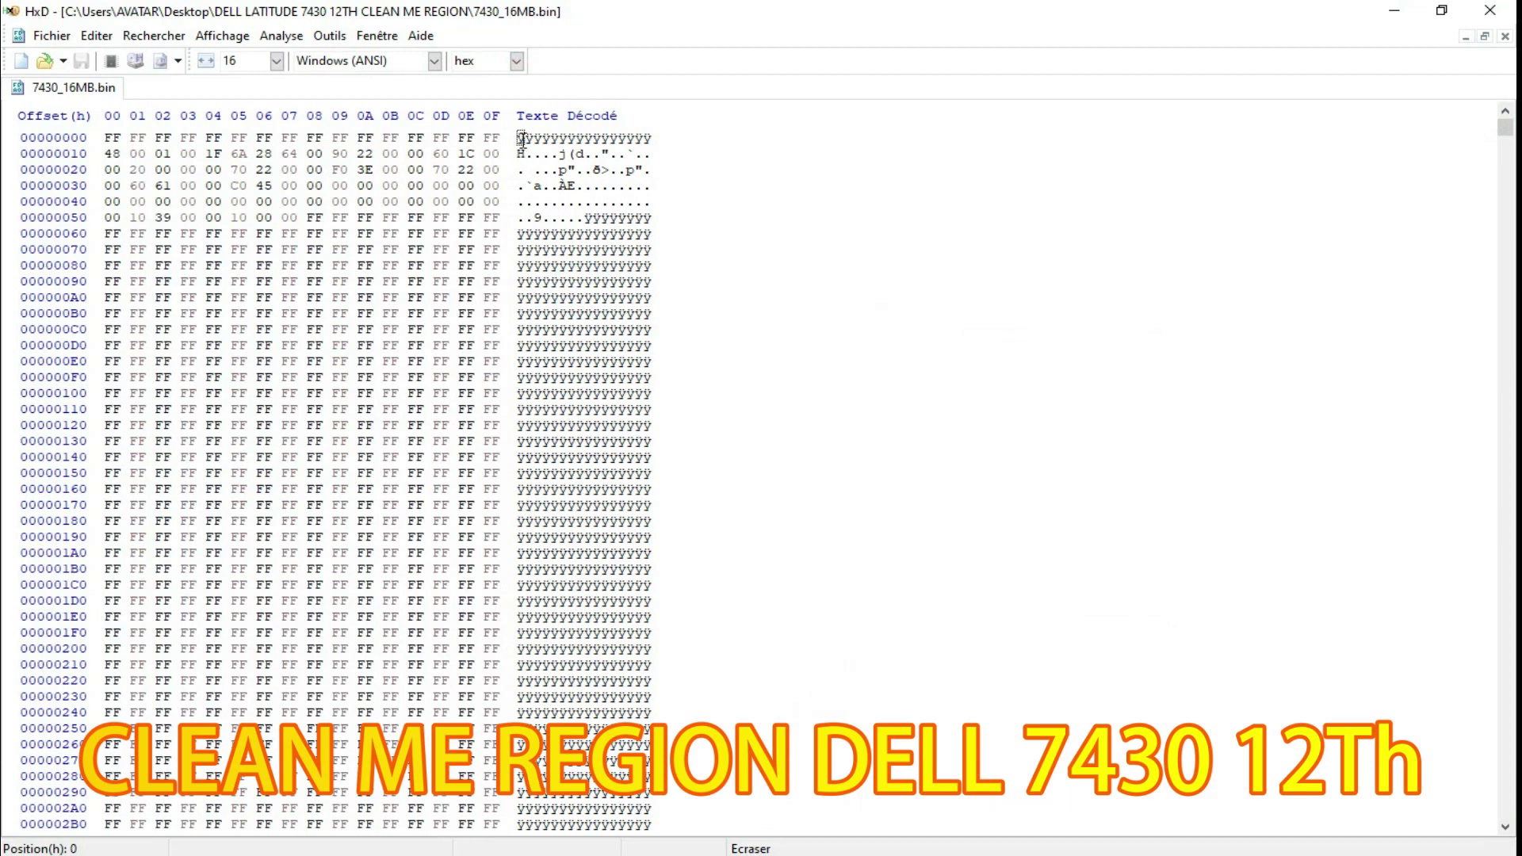
{"action": "left_click_drag", "start_coordinate": [518, 138], "coordinate": [793, 270]}
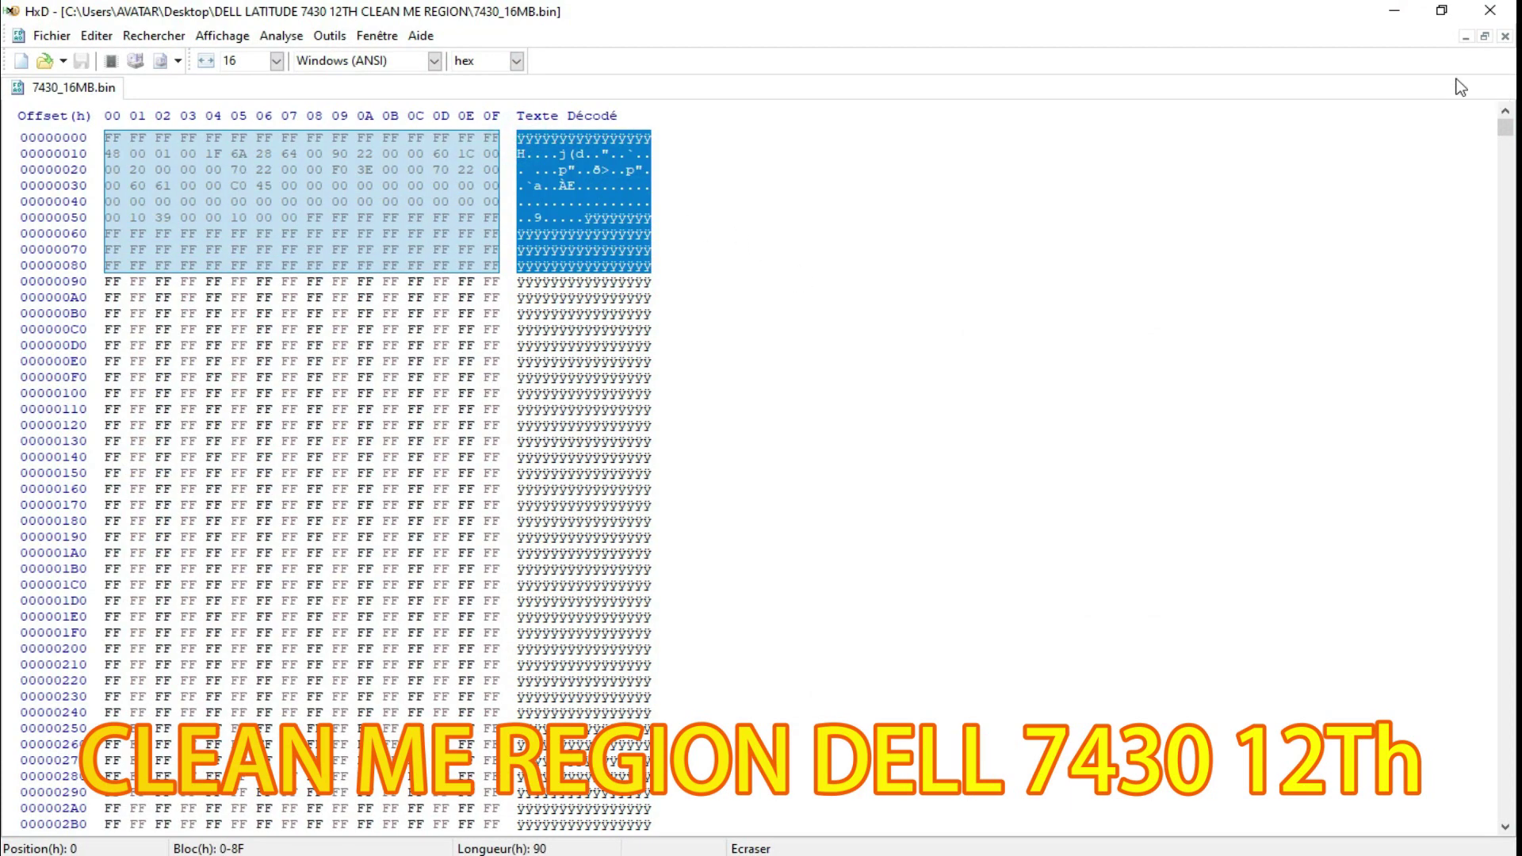
{"action": "left_click", "coordinate": [1395, 10]}
Step: Open 7430_32MB.bin in HxD, compare its starting bytes with those of 7430_16MB.bin, and close HxD
{"action": "left_click", "coordinate": [570, 309]}
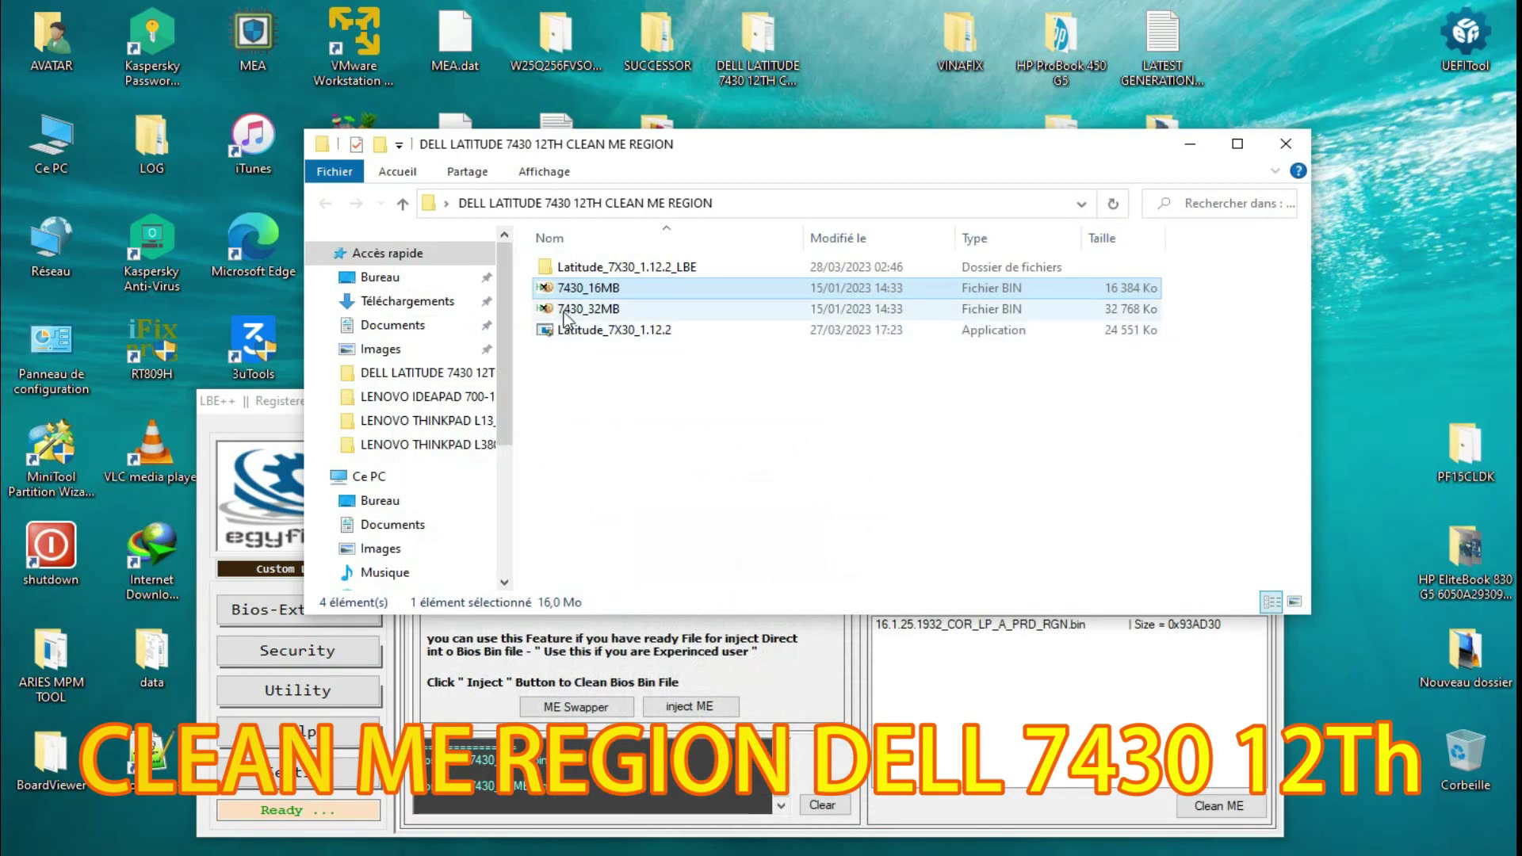
{"action": "double_click", "coordinate": [567, 310]}
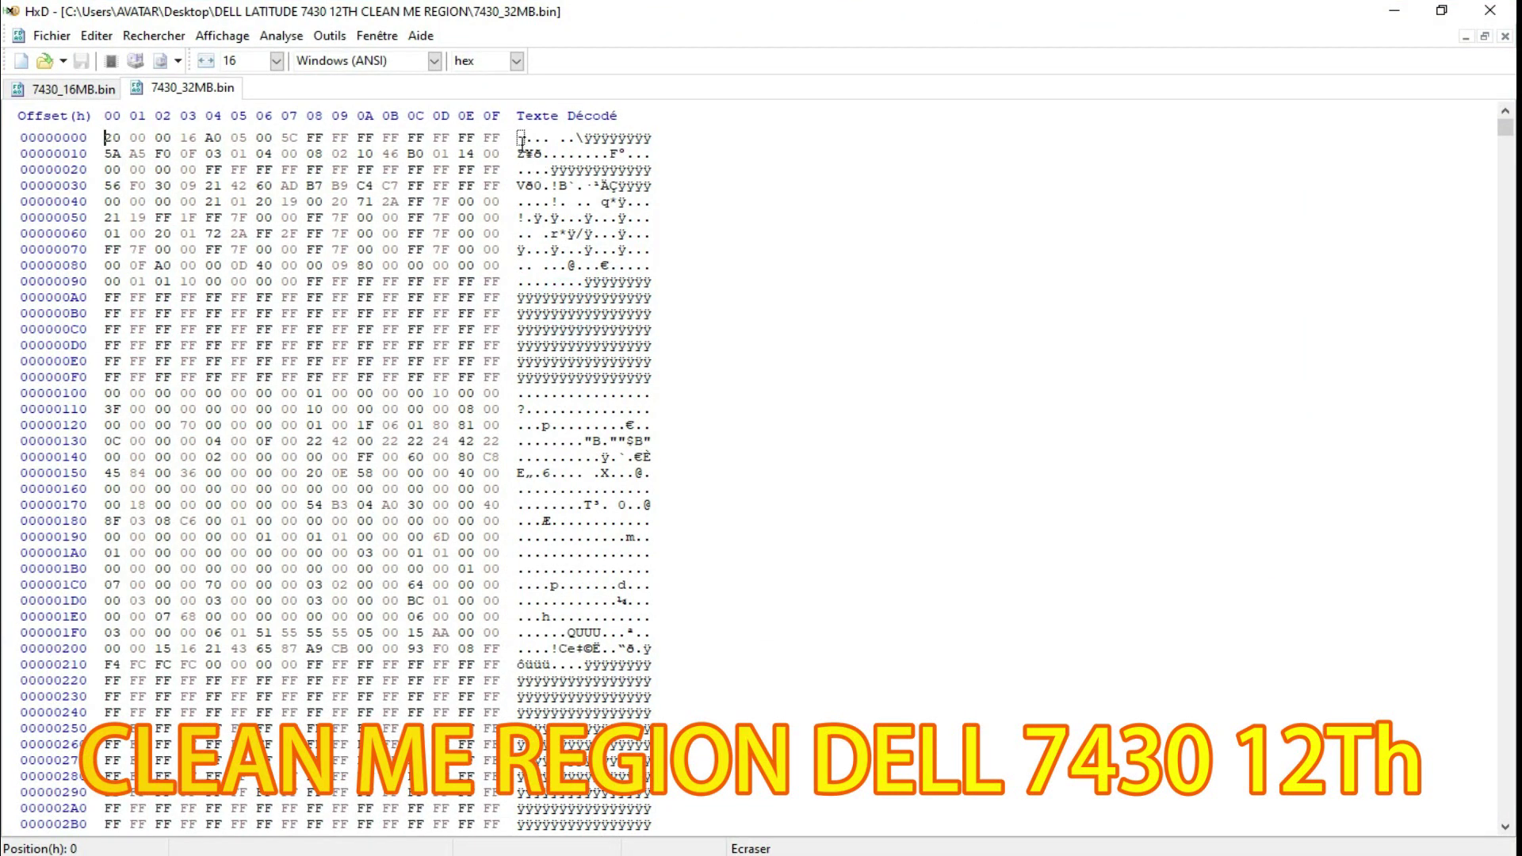
{"action": "left_click_drag", "start_coordinate": [519, 140], "coordinate": [671, 282]}
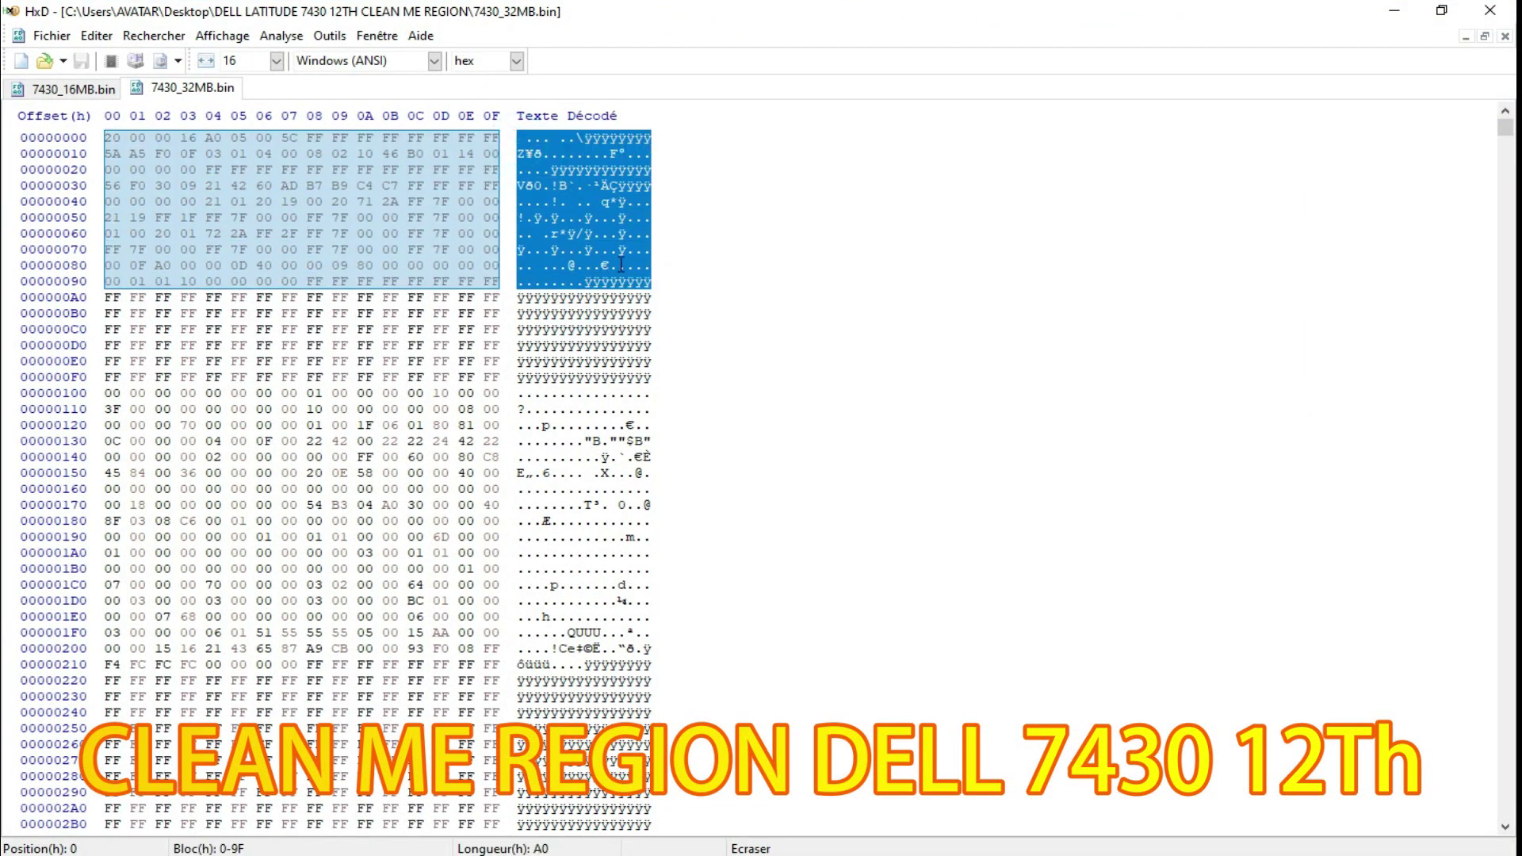
{"action": "left_click", "coordinate": [88, 92]}
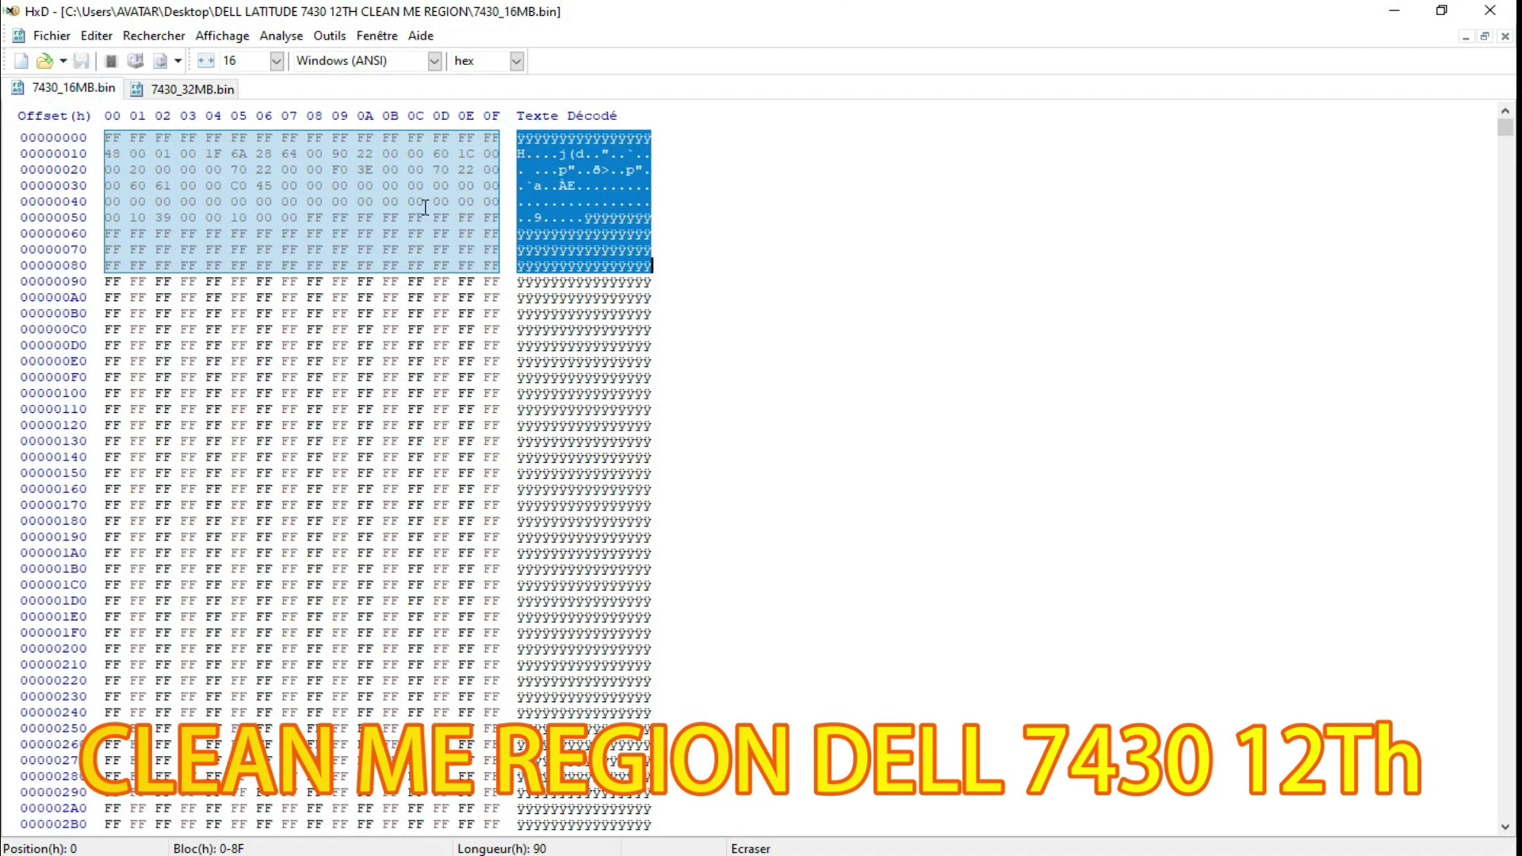
{"action": "left_click", "coordinate": [192, 89]}
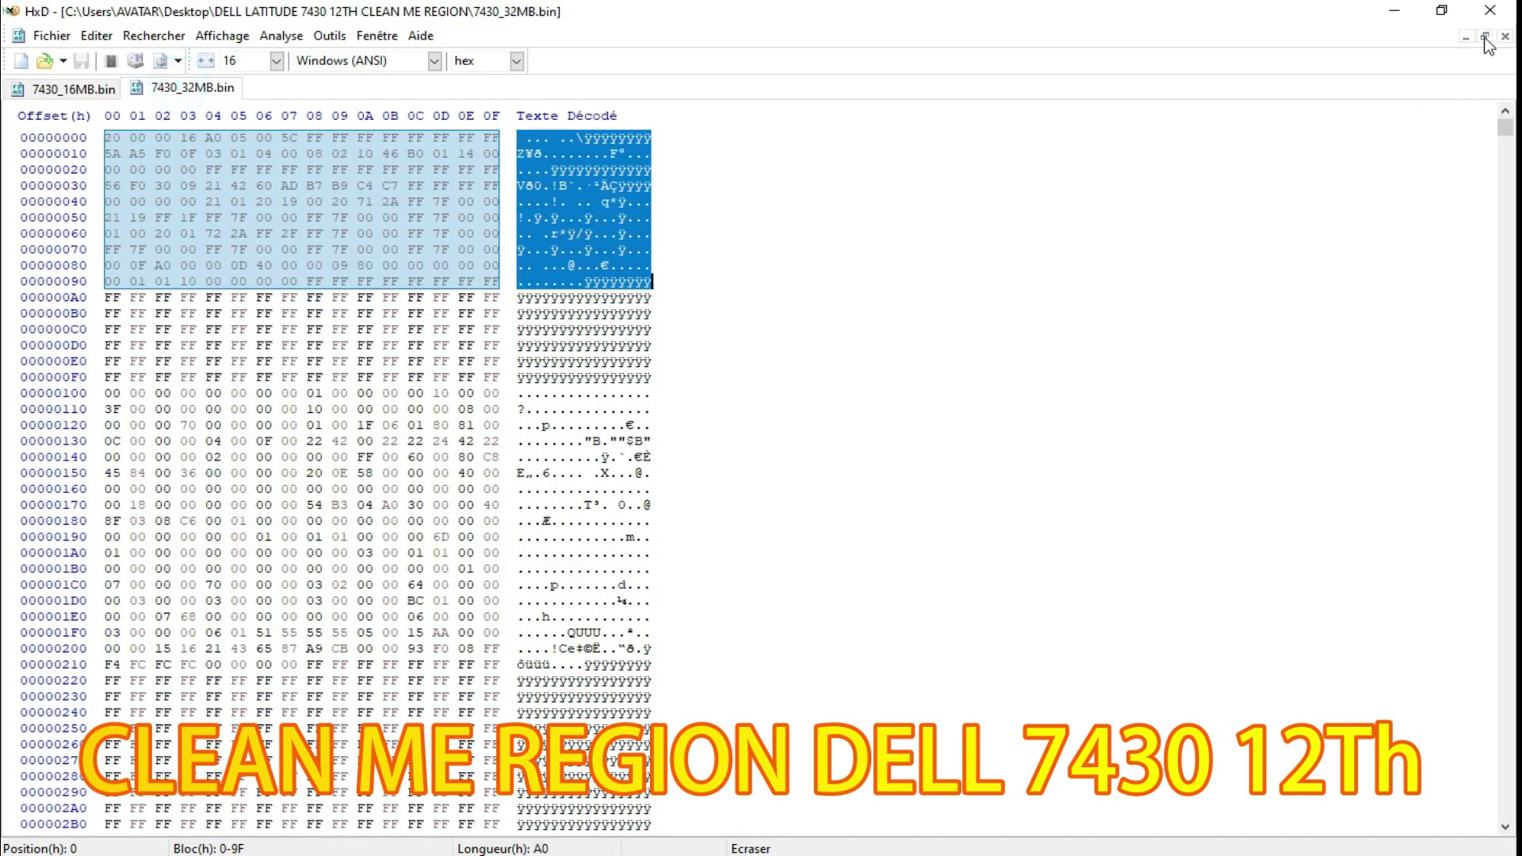
{"action": "left_click", "coordinate": [1490, 11]}
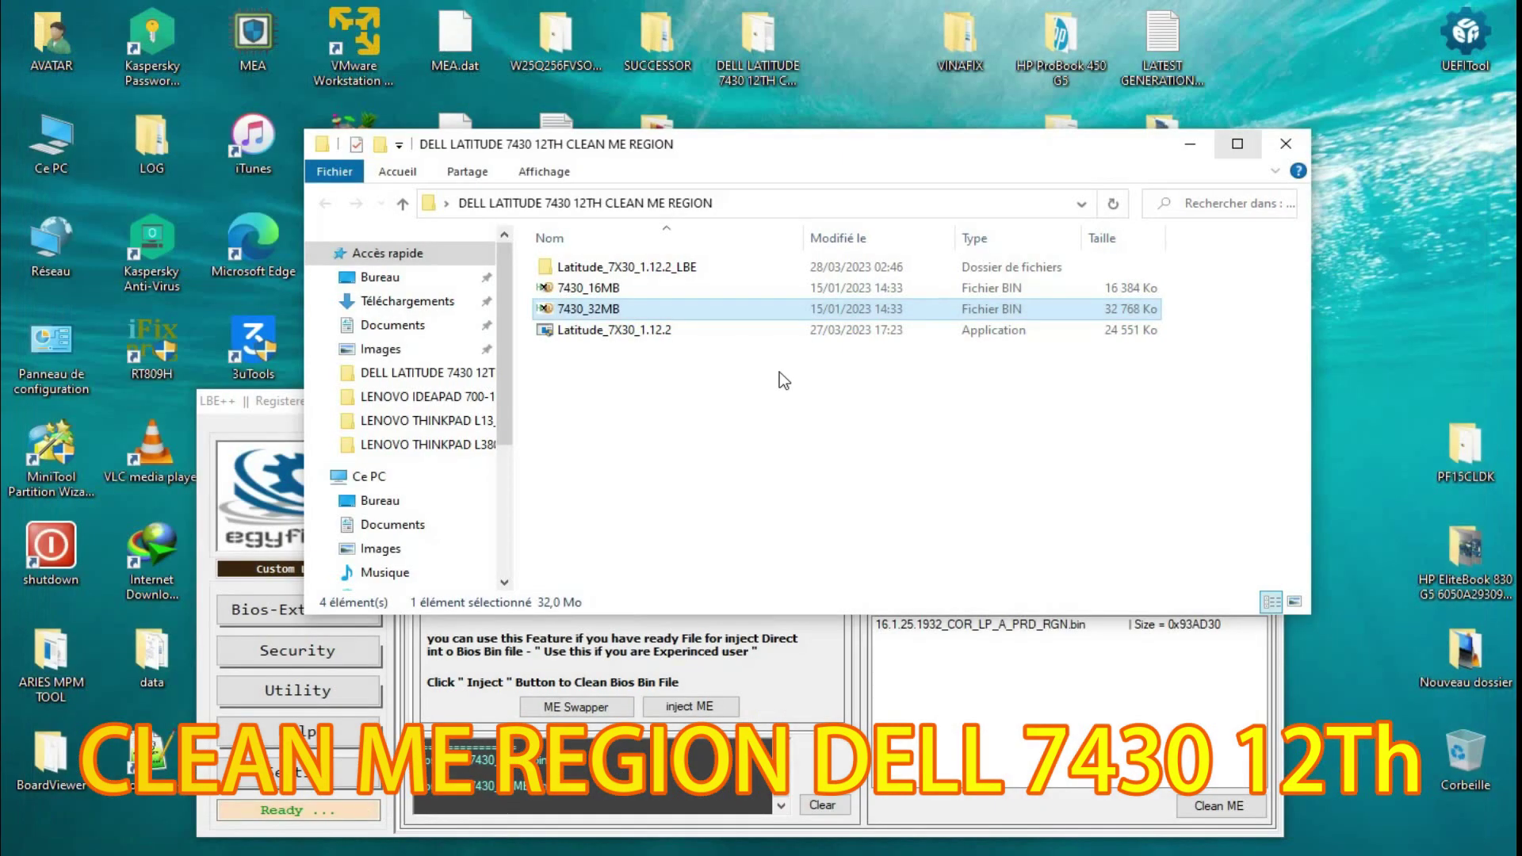
Step: In LBE++, load 7430_32MB.bin as the first file and 7430_16MB.bin as the second file for combining
{"action": "left_click", "coordinate": [1190, 144]}
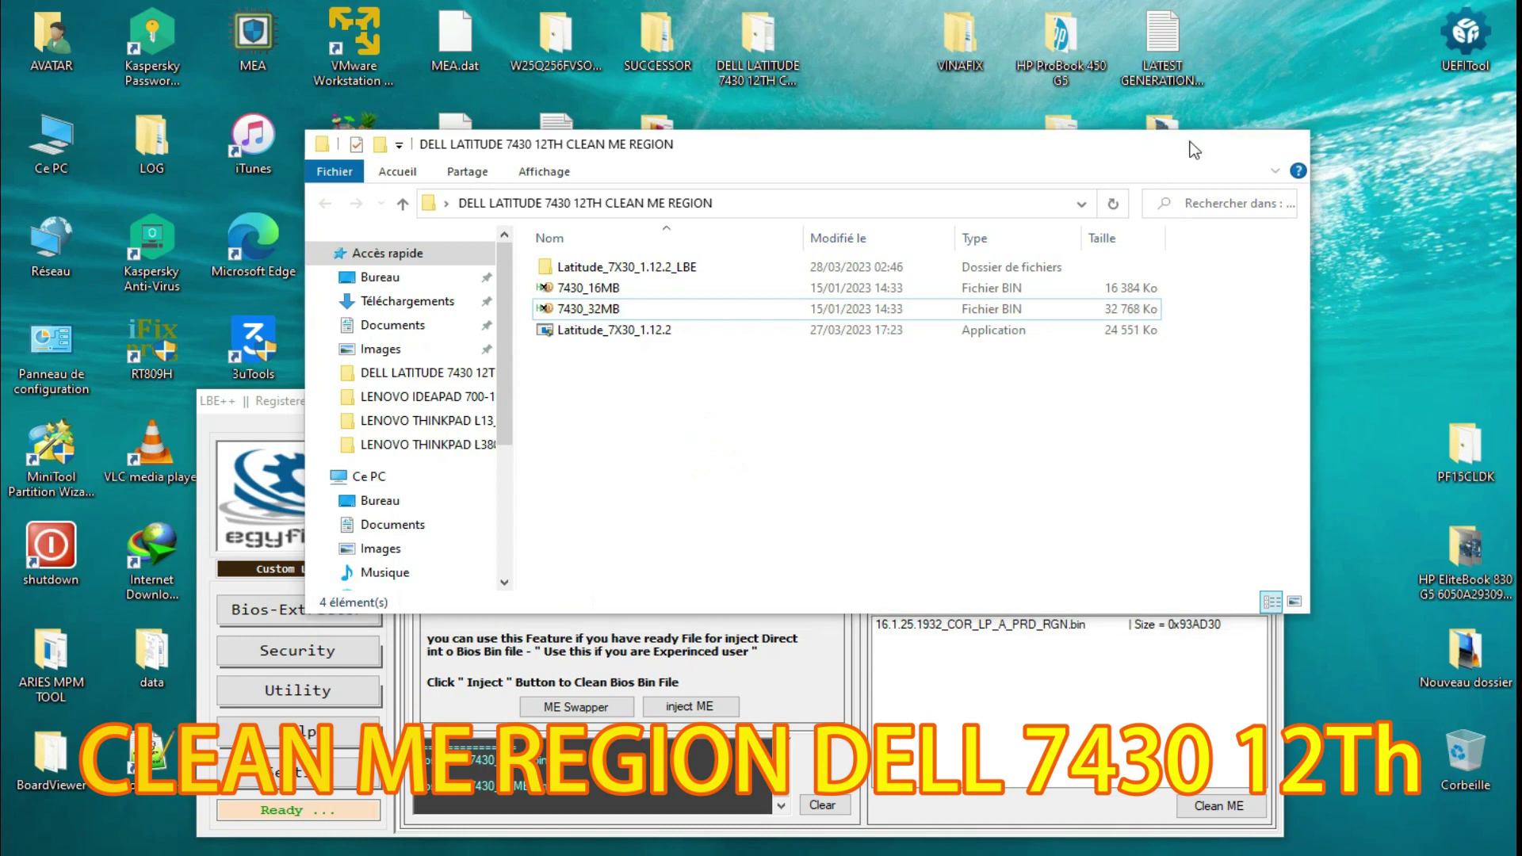
{"action": "left_click_drag", "start_coordinate": [827, 405], "coordinate": [834, 200]}
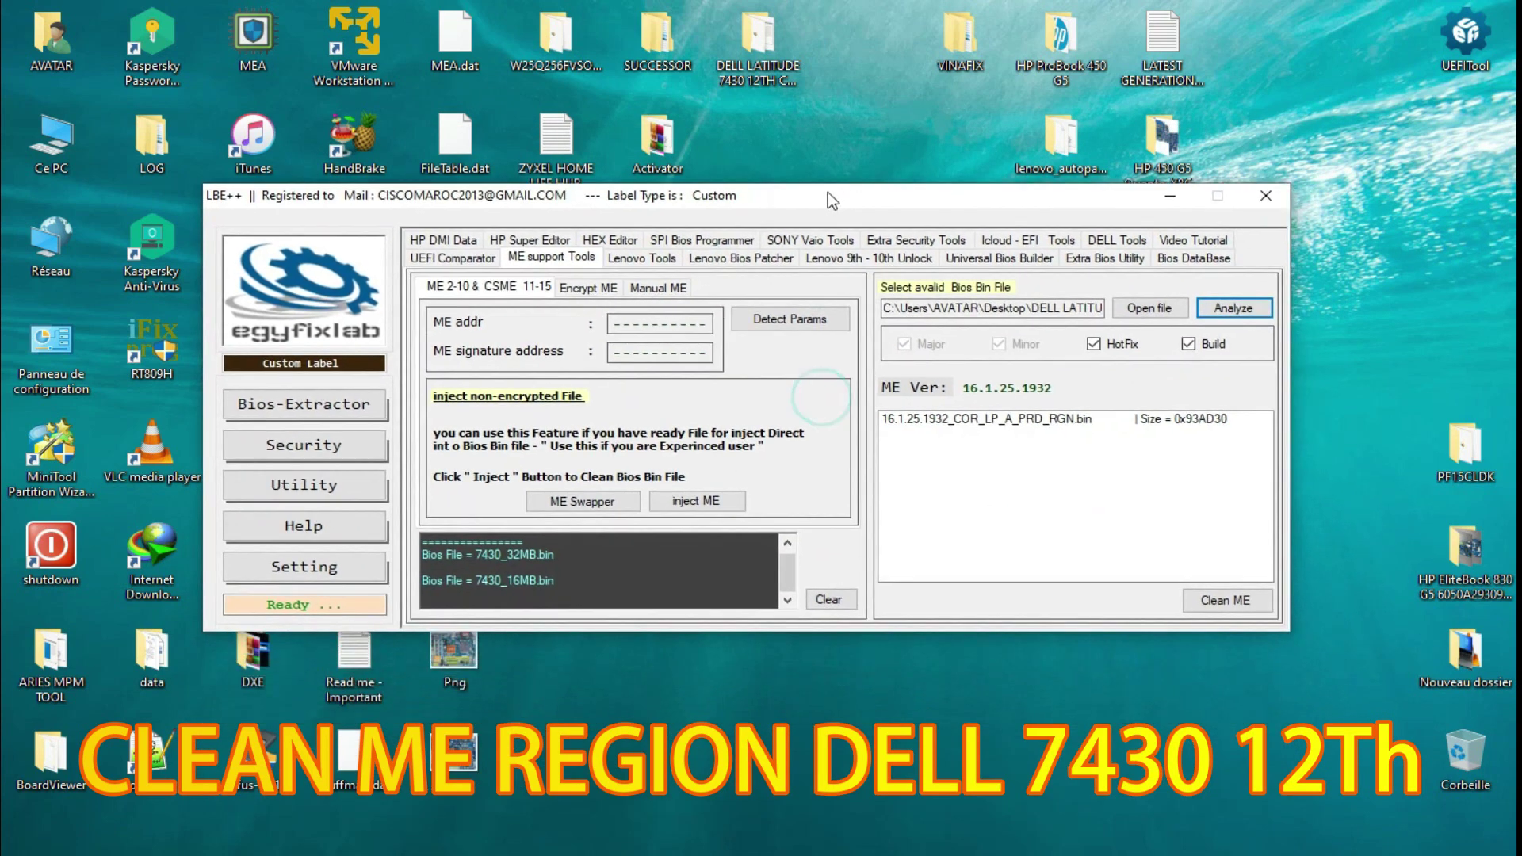
{"action": "left_click", "coordinate": [1112, 258]}
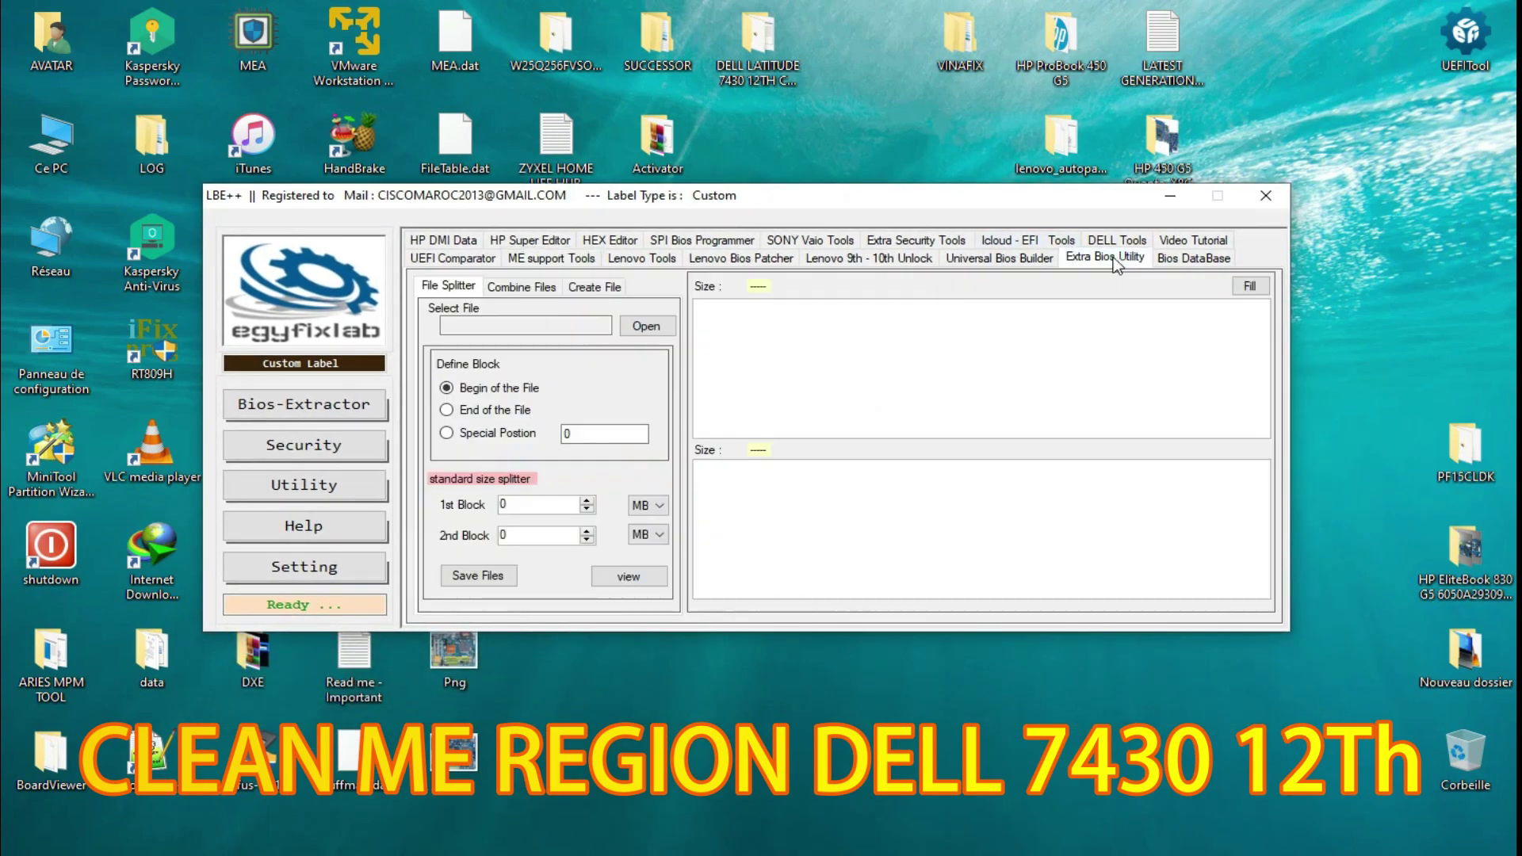
{"action": "left_click", "coordinate": [527, 287]}
{"action": "left_click", "coordinate": [638, 347]}
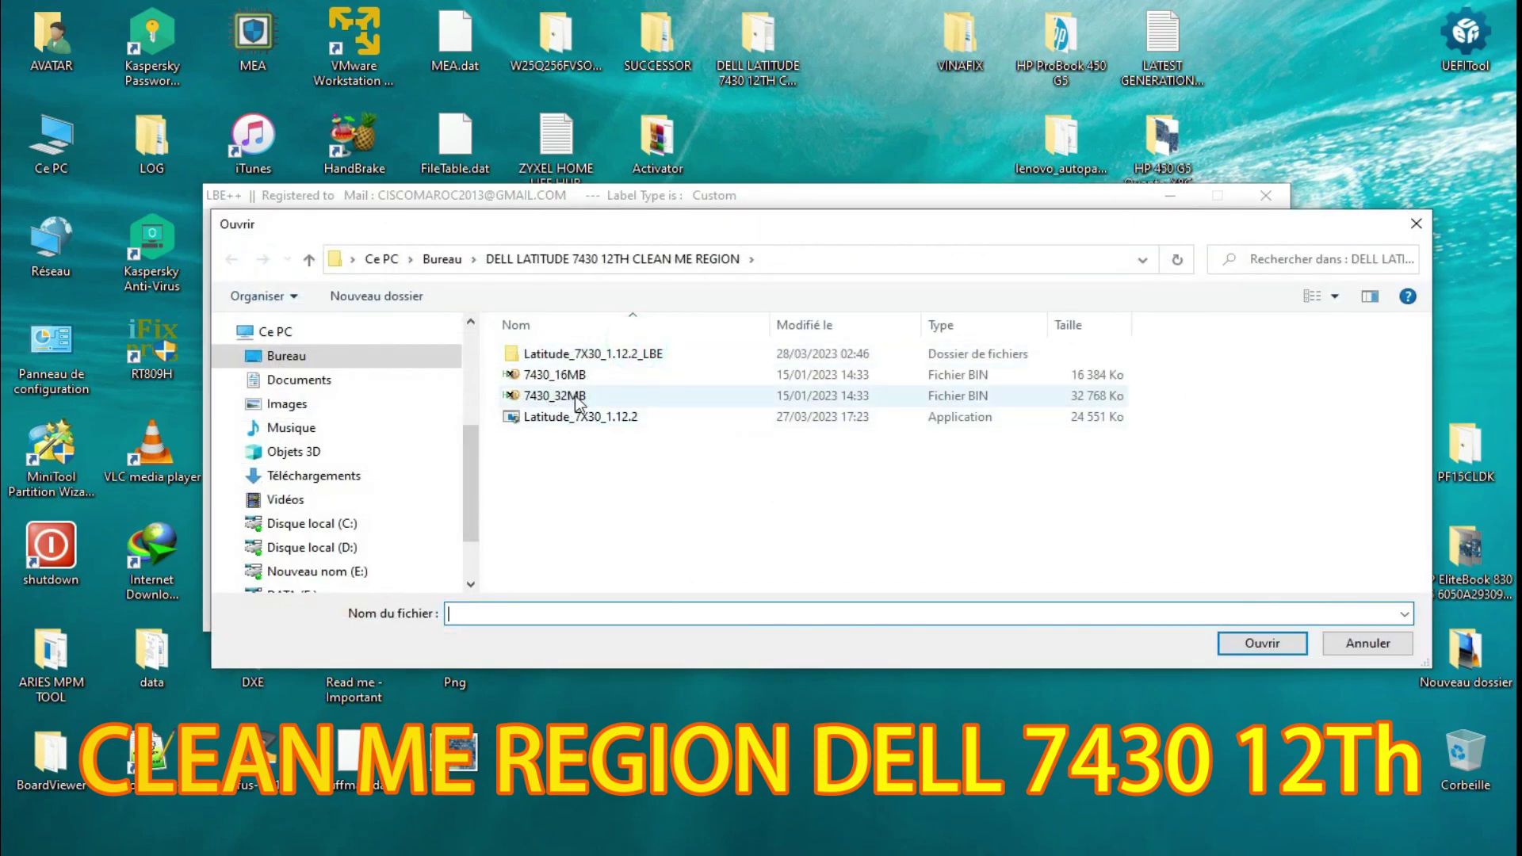
{"action": "double_click", "coordinate": [559, 396]}
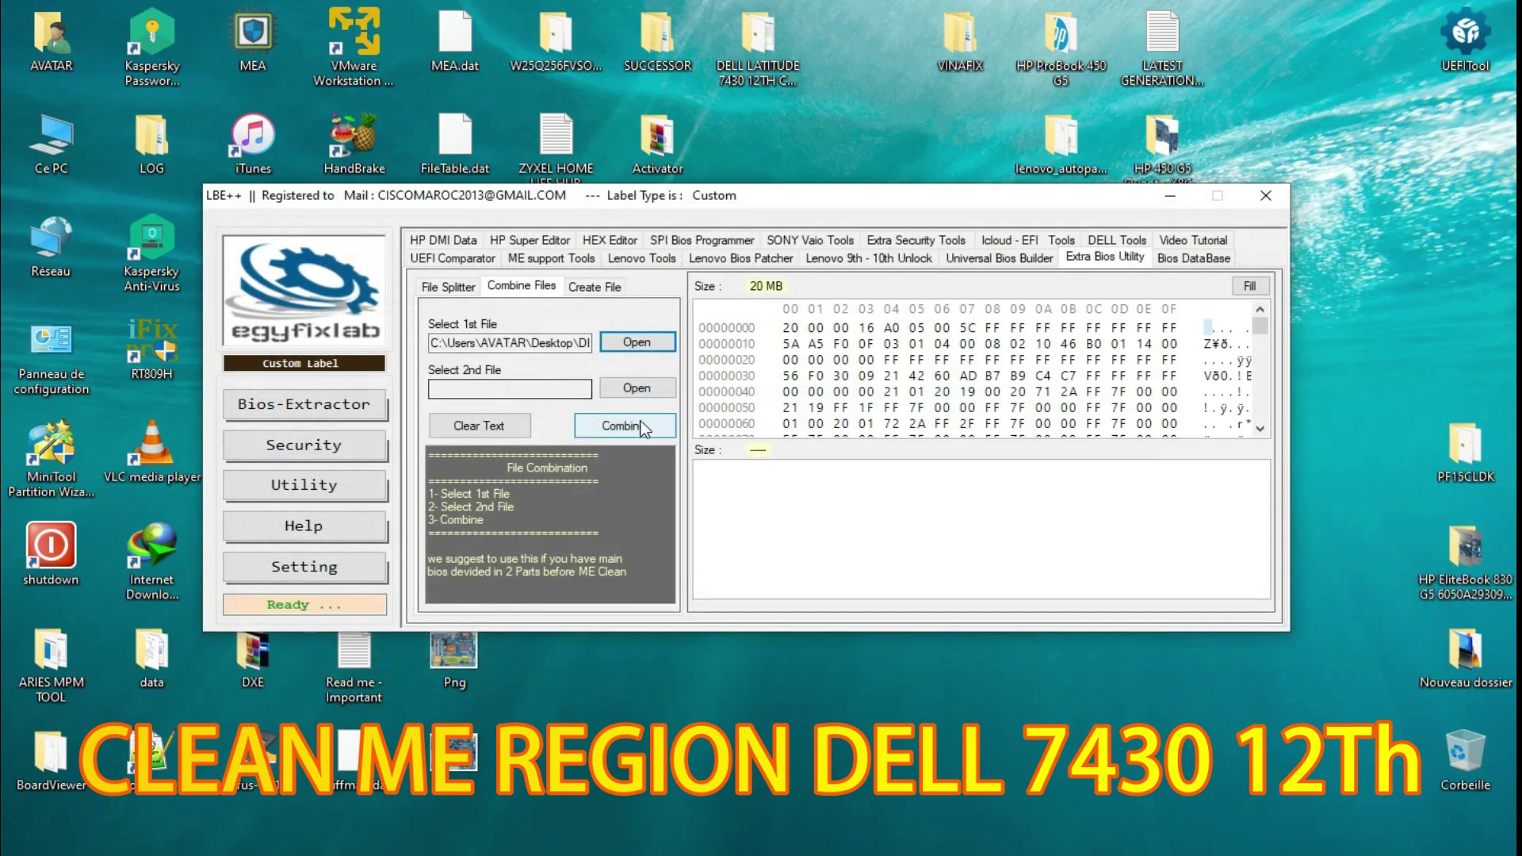
{"action": "left_click", "coordinate": [626, 390]}
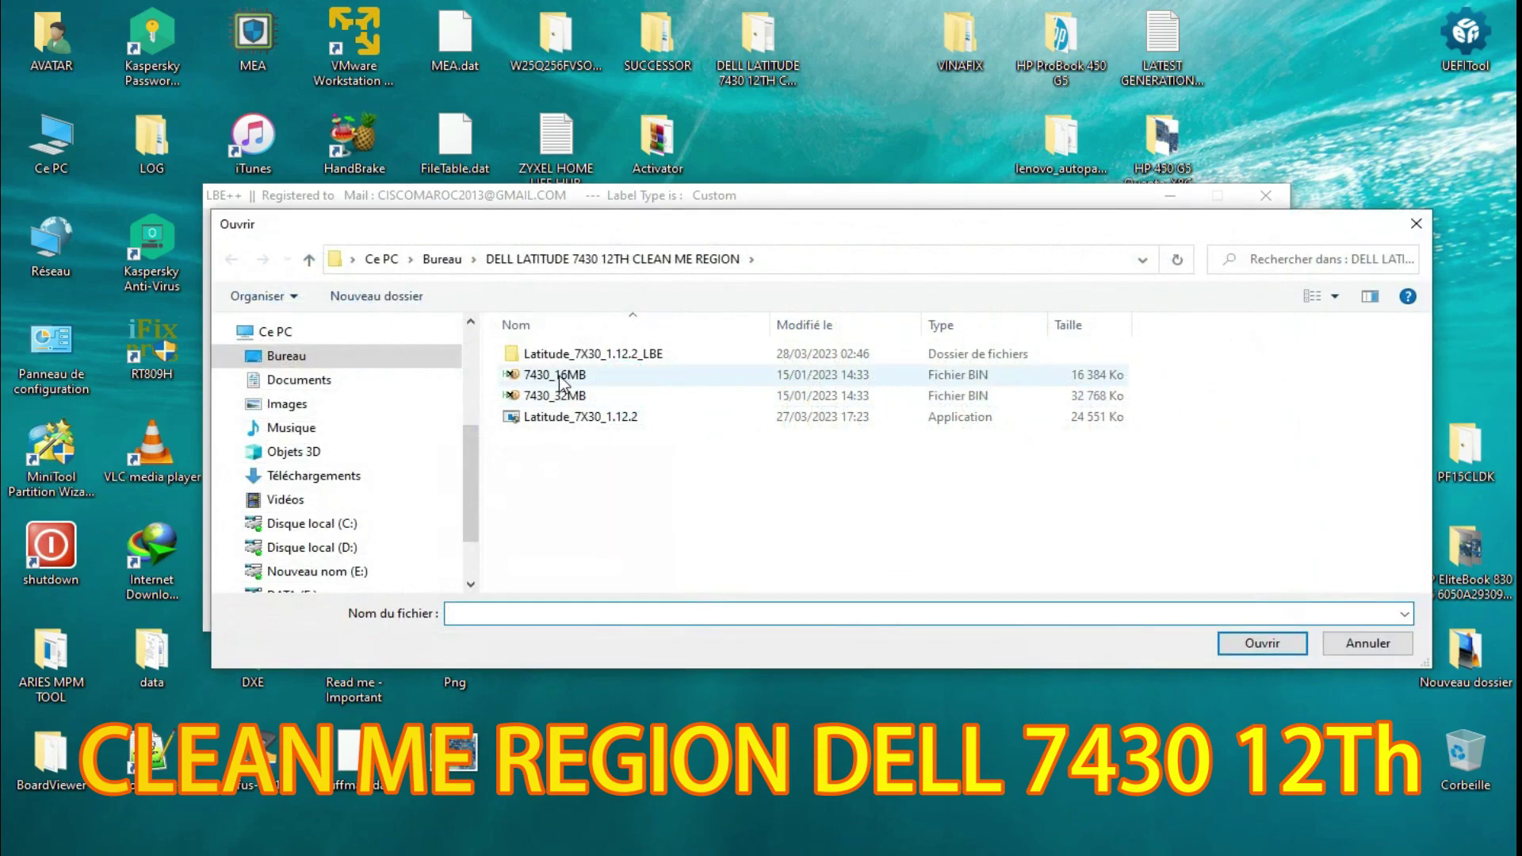
{"action": "double_click", "coordinate": [564, 376]}
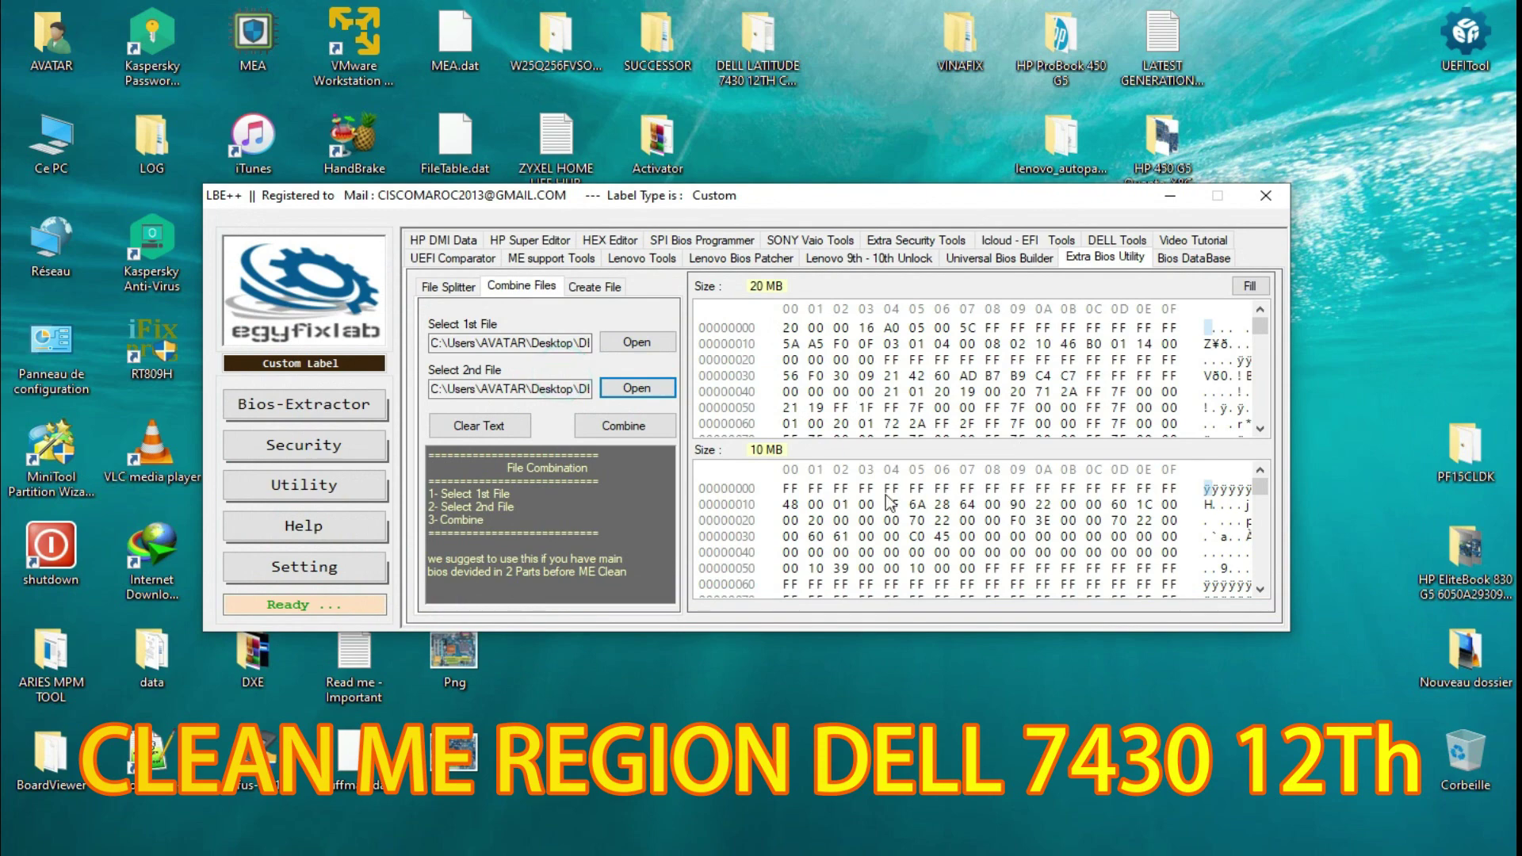
Step: Combine the two dumps, save the result as 48_Combined_Files in the project folder, and minimize the folder window
{"action": "left_click", "coordinate": [624, 426]}
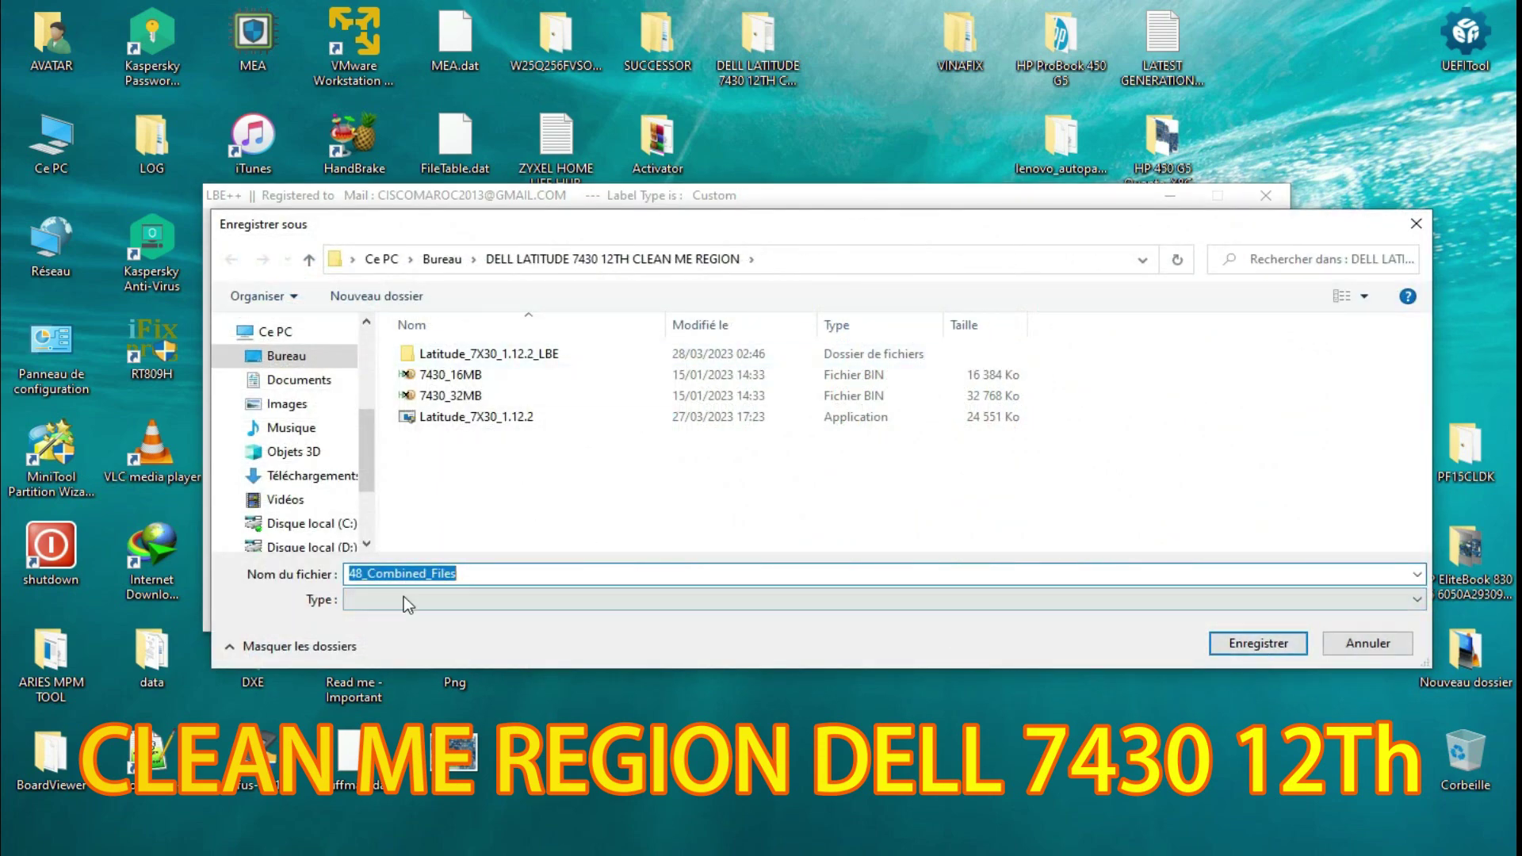
{"action": "left_click", "coordinate": [1235, 638]}
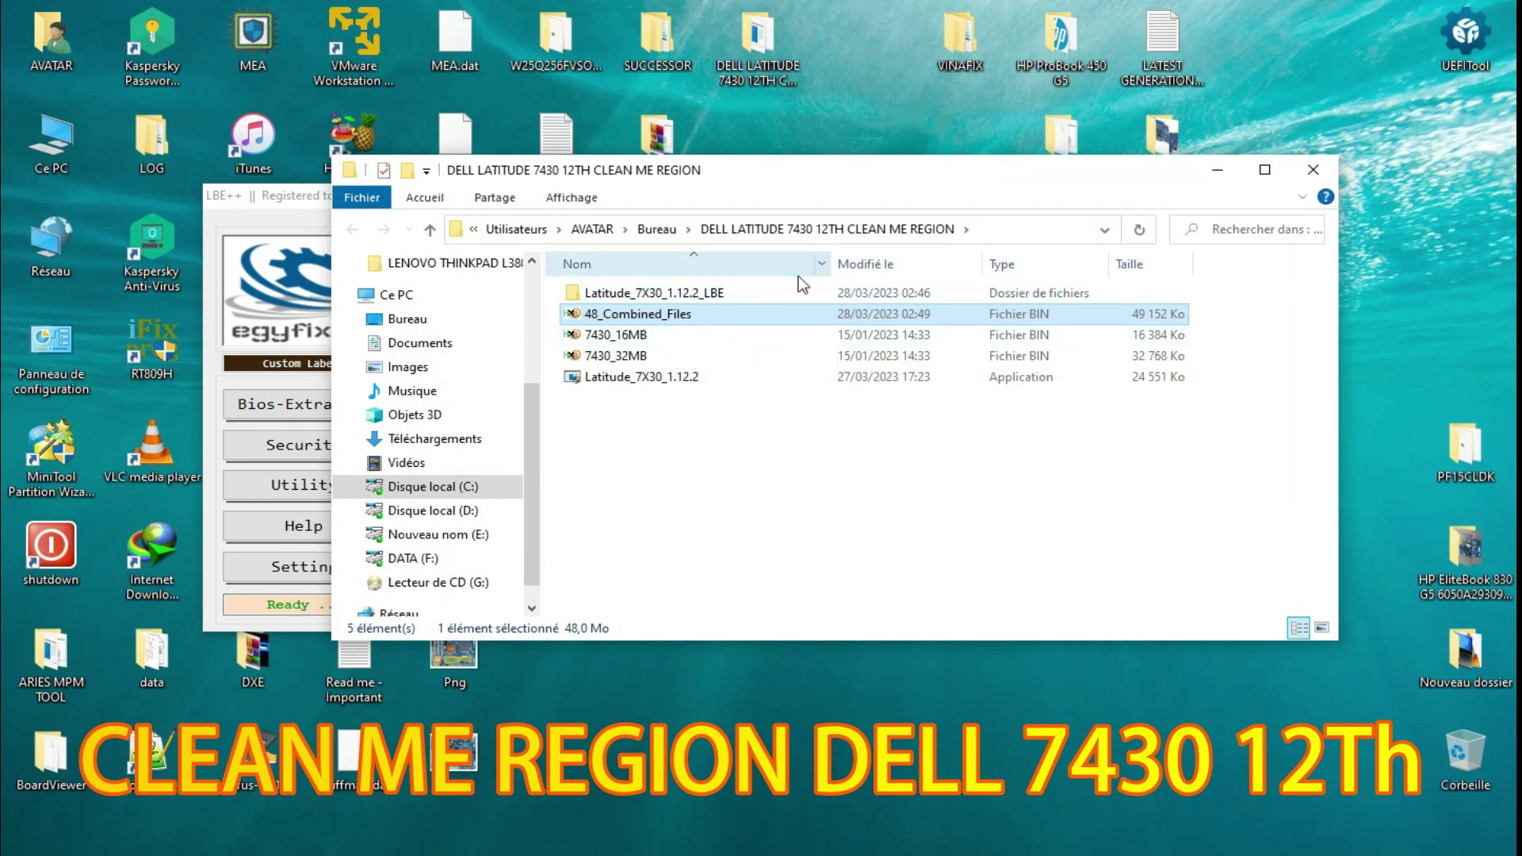
{"action": "left_click", "coordinate": [1218, 170]}
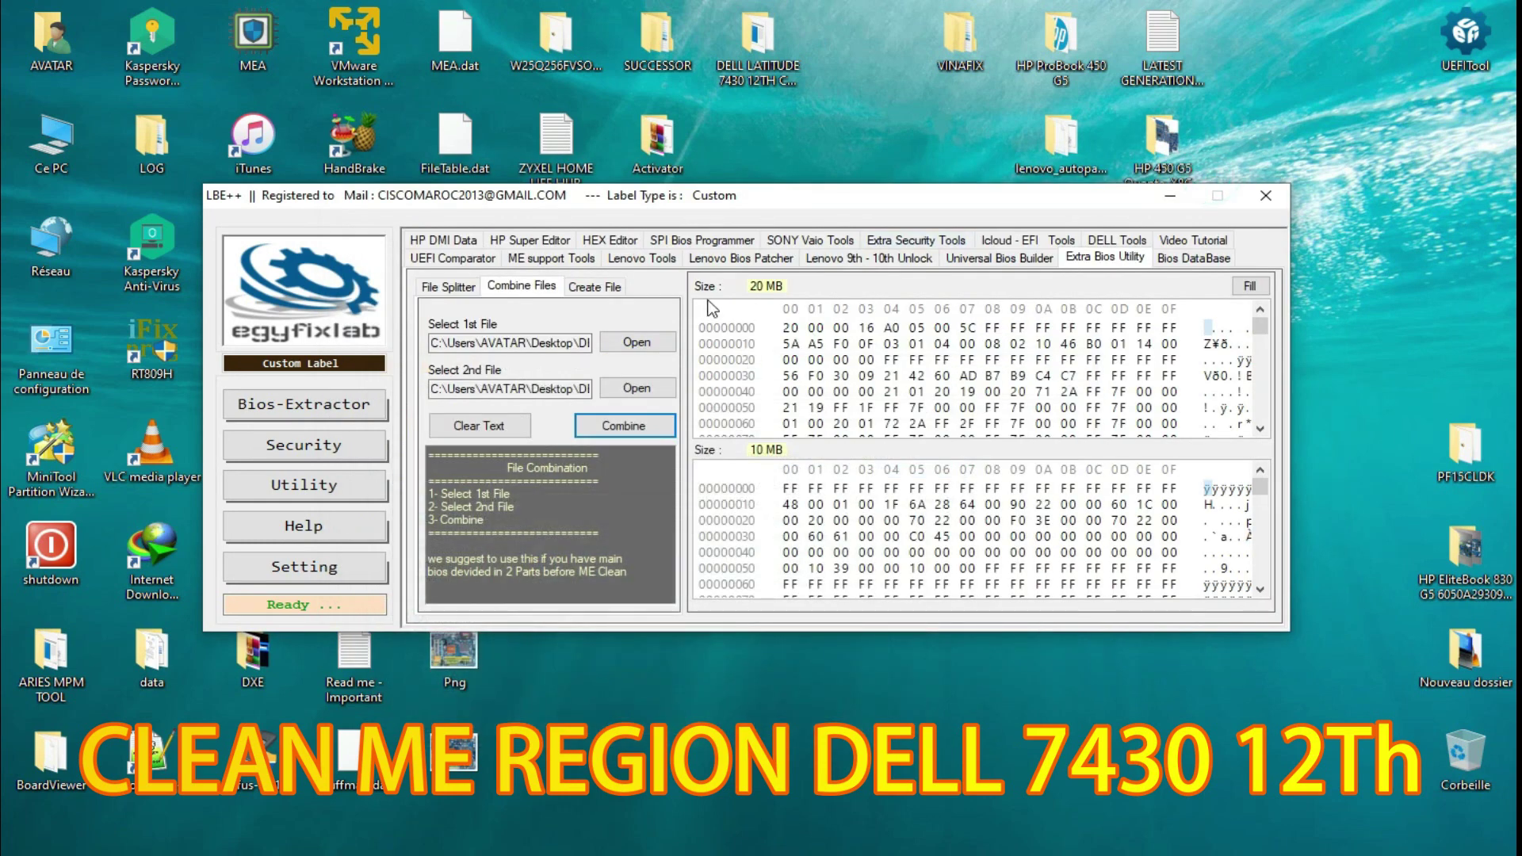
Step: Load 48_Combined_Files.bin in the ME support tools and run ME Analyzer on it with no extra options
{"action": "left_click", "coordinate": [532, 256]}
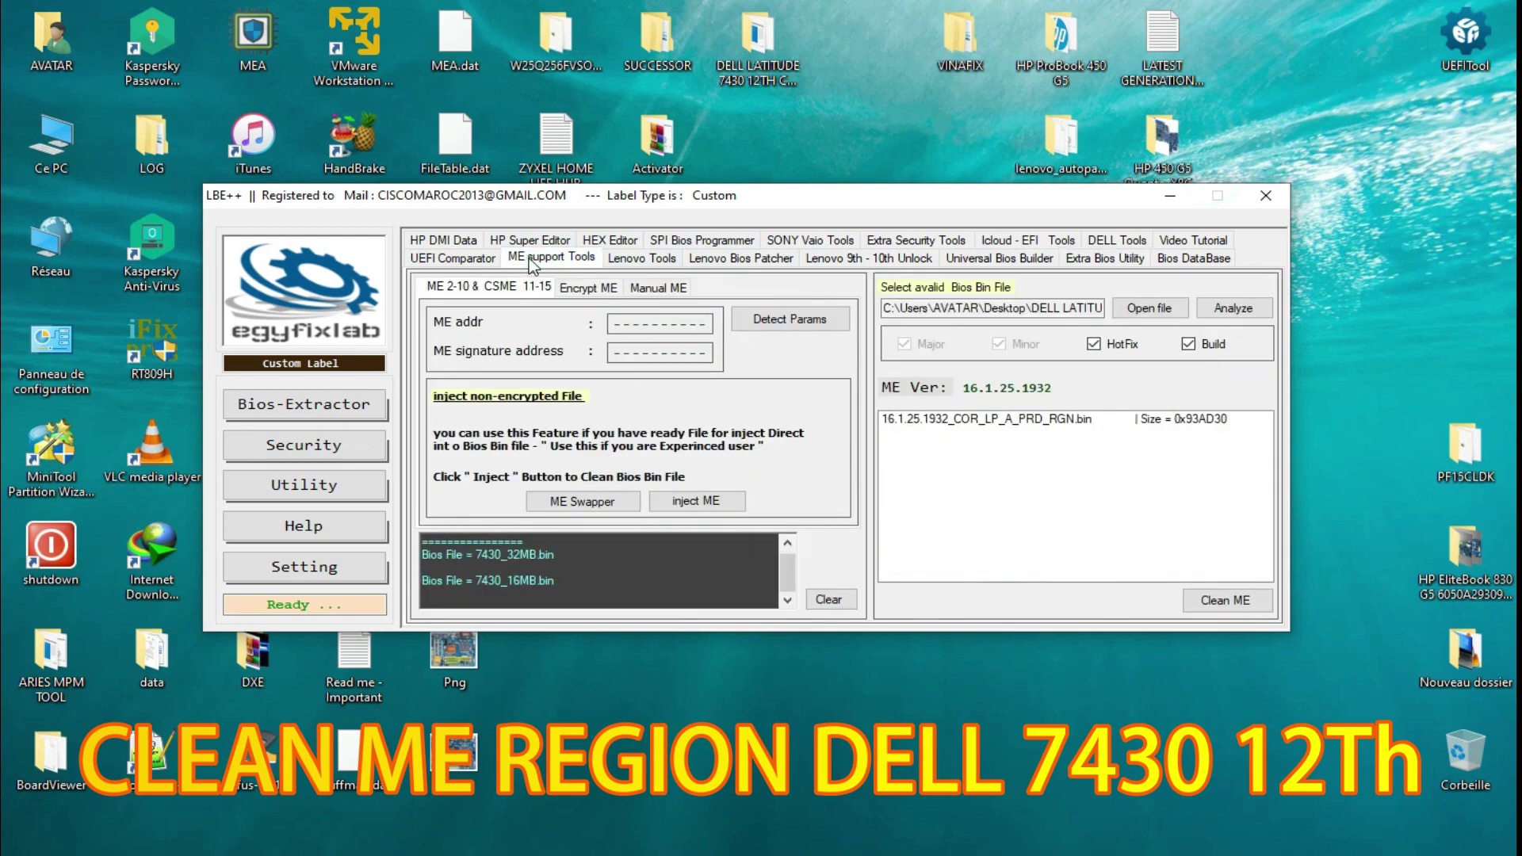
{"action": "left_click", "coordinate": [1149, 306]}
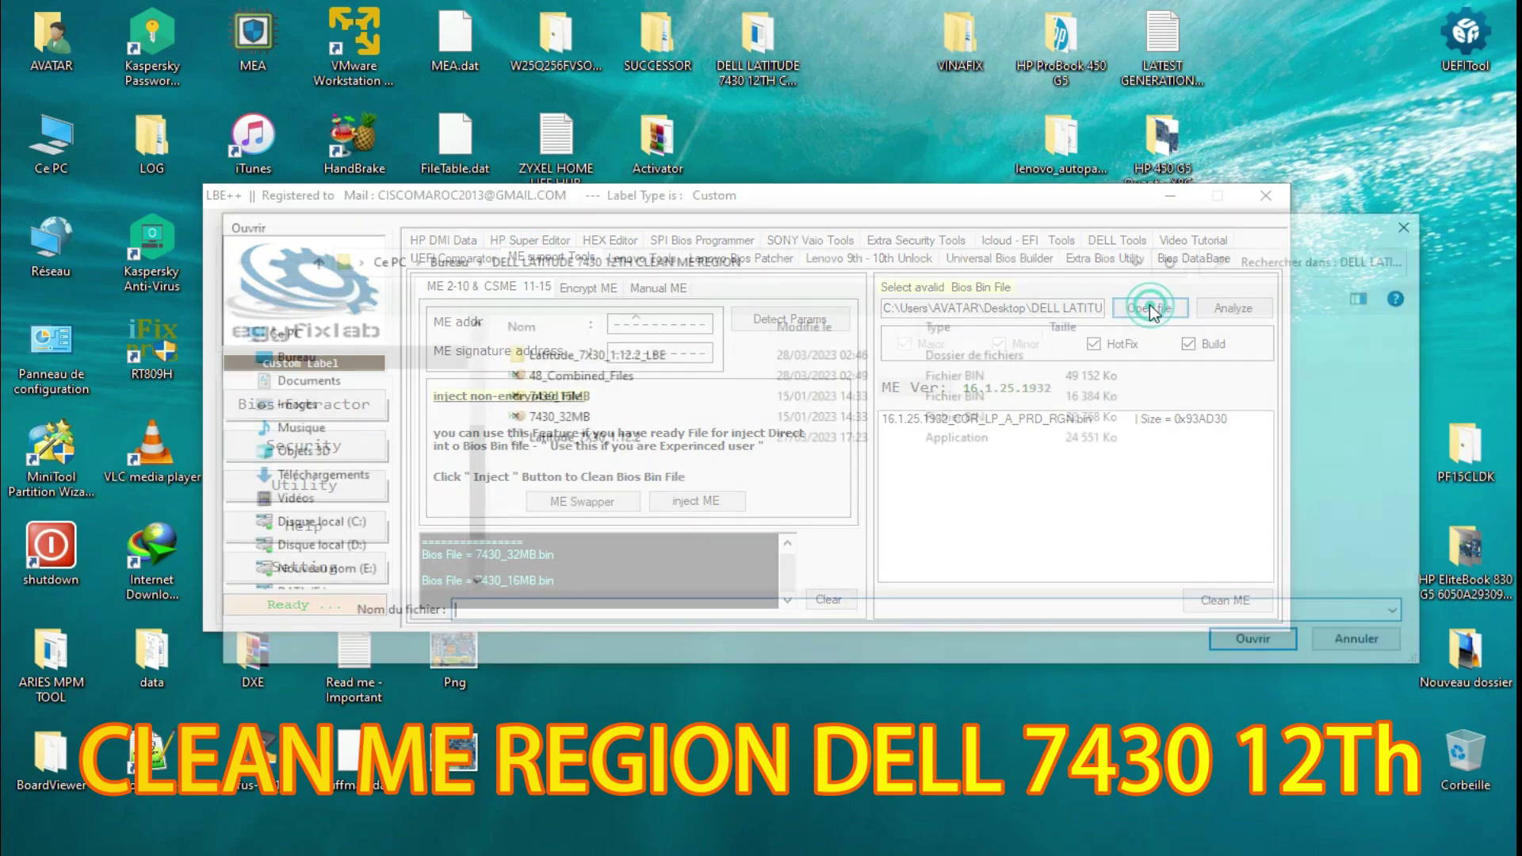
{"action": "double_click", "coordinate": [577, 375]}
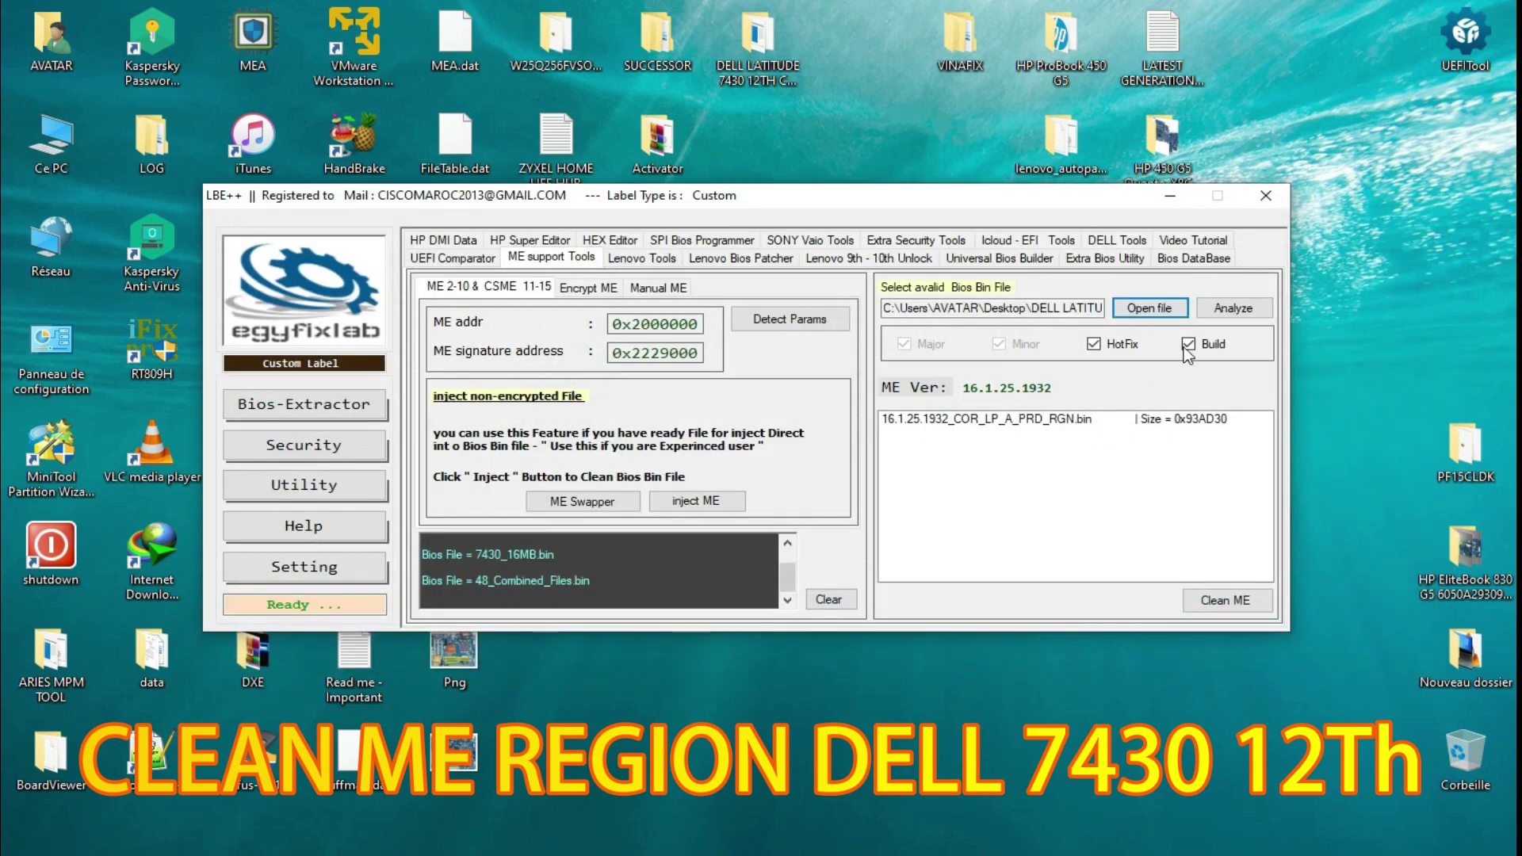
{"action": "left_click", "coordinate": [1235, 316]}
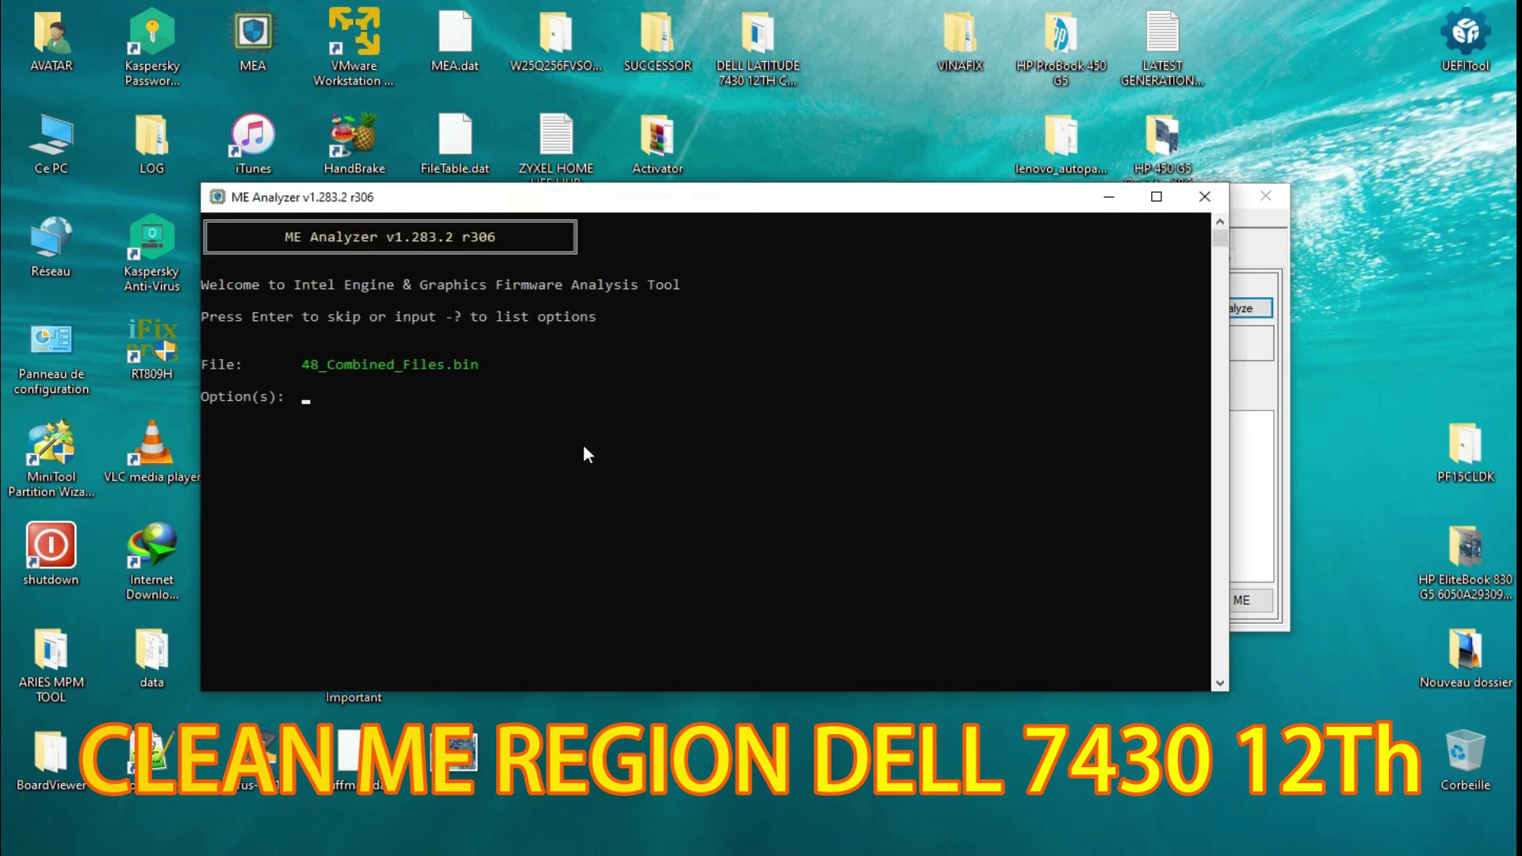
{"action": "key", "text": "Return"}
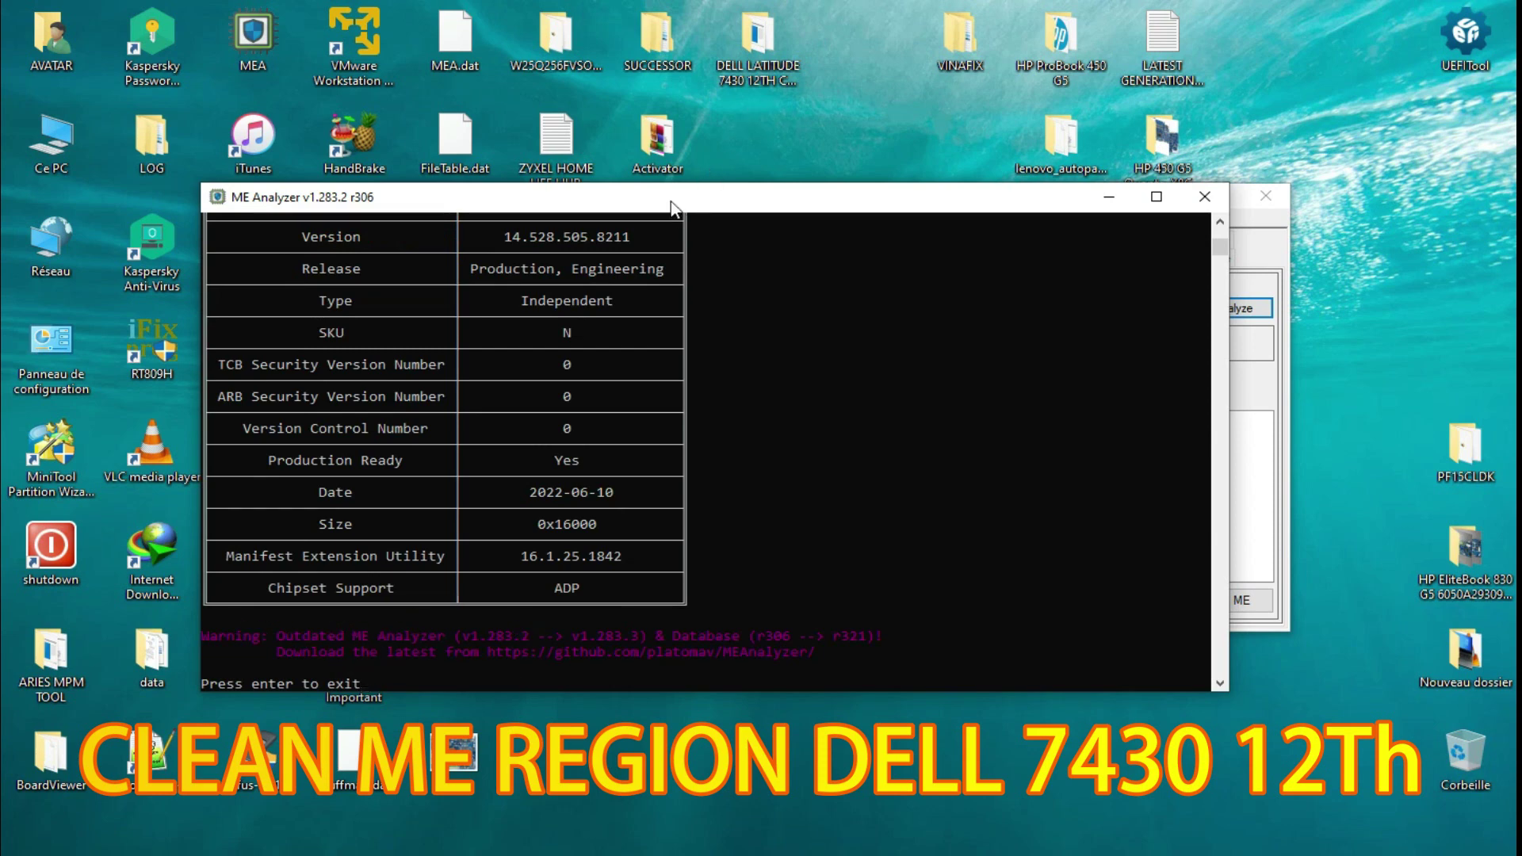
Step: Make the combined file's analysis report taller and narrower, and move it aside to leave LBE++ accessible
{"action": "left_click_drag", "start_coordinate": [675, 210], "coordinate": [616, 130]}
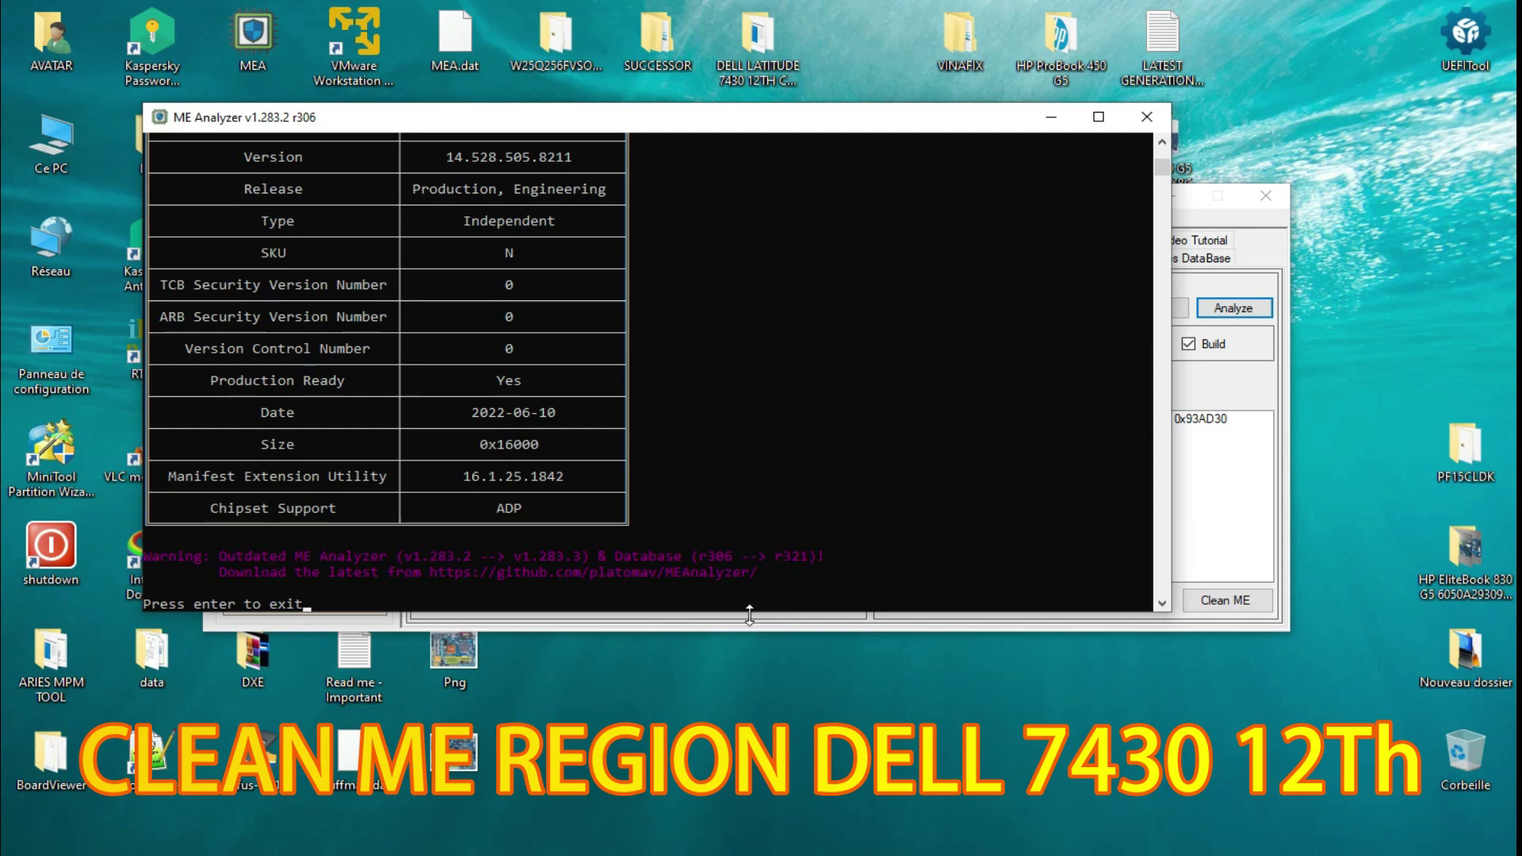
{"action": "left_click_drag", "start_coordinate": [749, 614], "coordinate": [749, 767]}
{"action": "left_click_drag", "start_coordinate": [1172, 278], "coordinate": [958, 278]}
{"action": "left_click_drag", "start_coordinate": [616, 125], "coordinate": [525, 137]}
{"action": "scroll", "coordinate": [659, 432], "scroll_direction": "up", "scroll_amount": 10}
Step: Load 7430_16MB.bin in the ME support tools and run ME Analyzer on it in a second report window
{"action": "left_click", "coordinate": [1158, 311]}
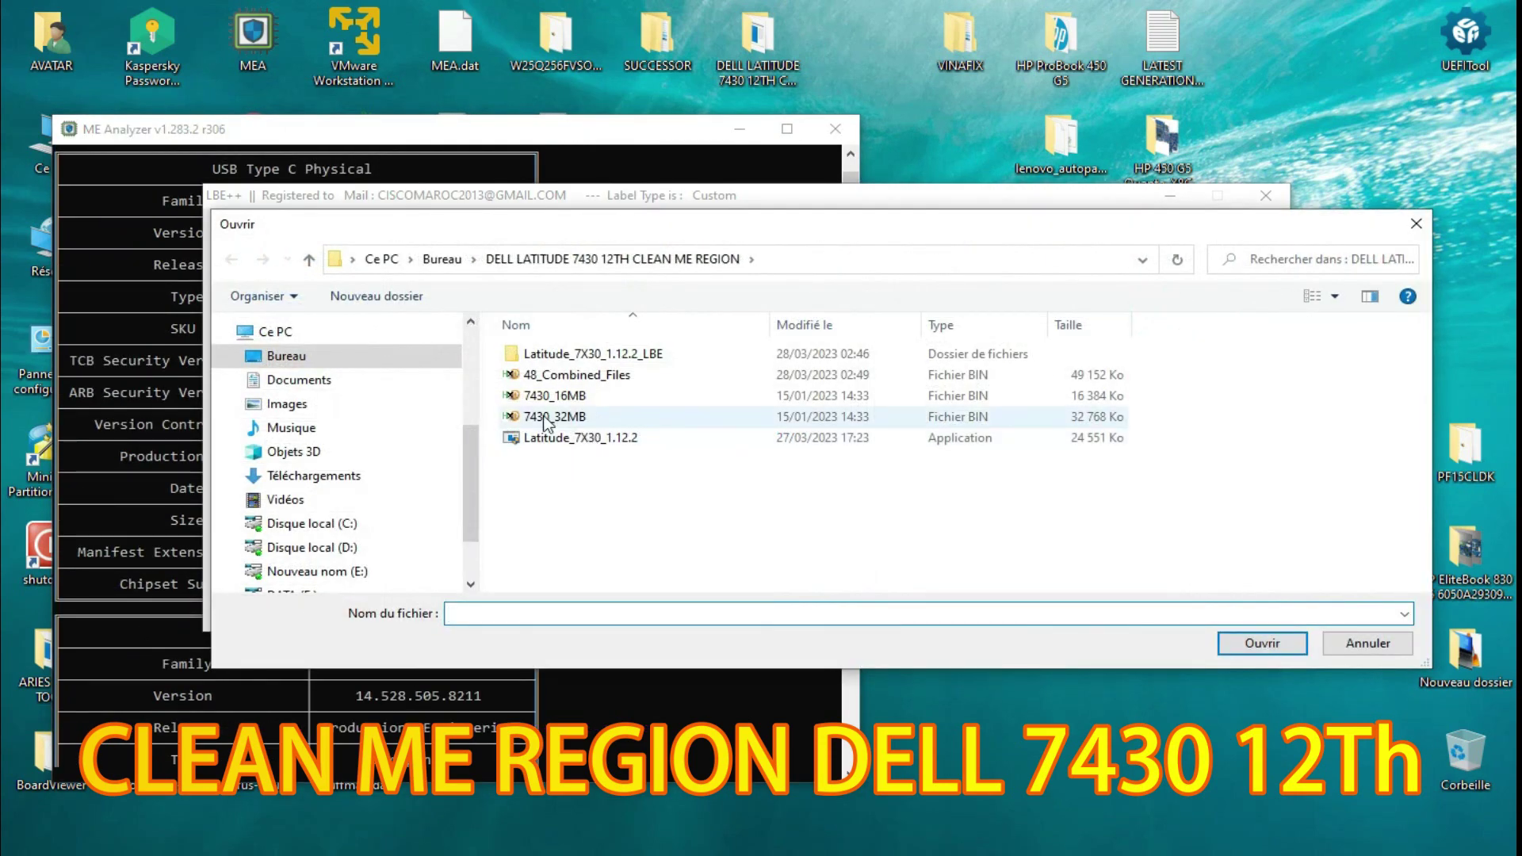
{"action": "double_click", "coordinate": [558, 397]}
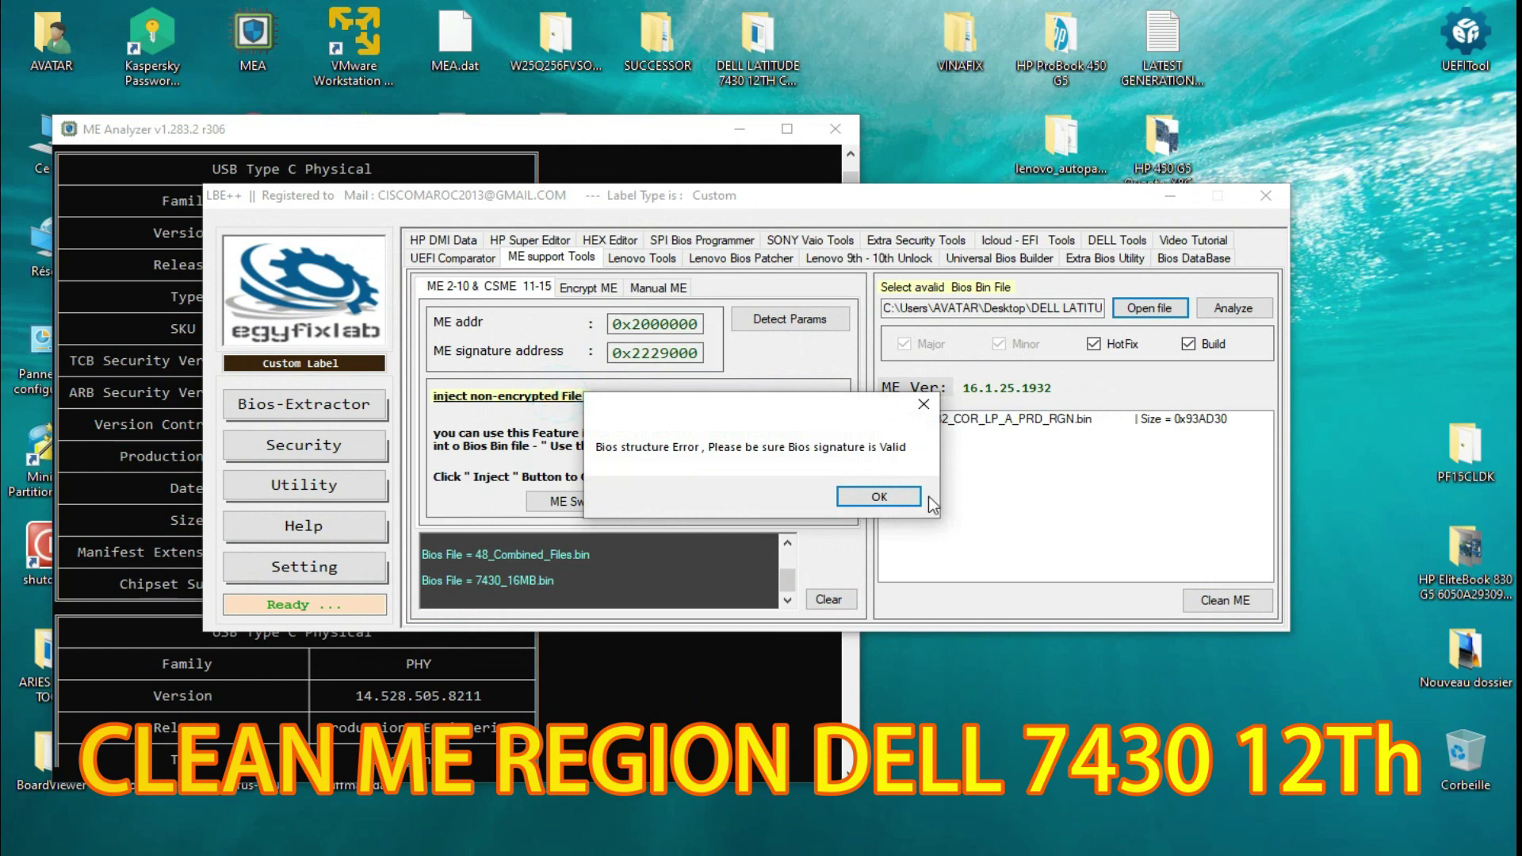
{"action": "left_click", "coordinate": [887, 497]}
{"action": "left_click", "coordinate": [1232, 309]}
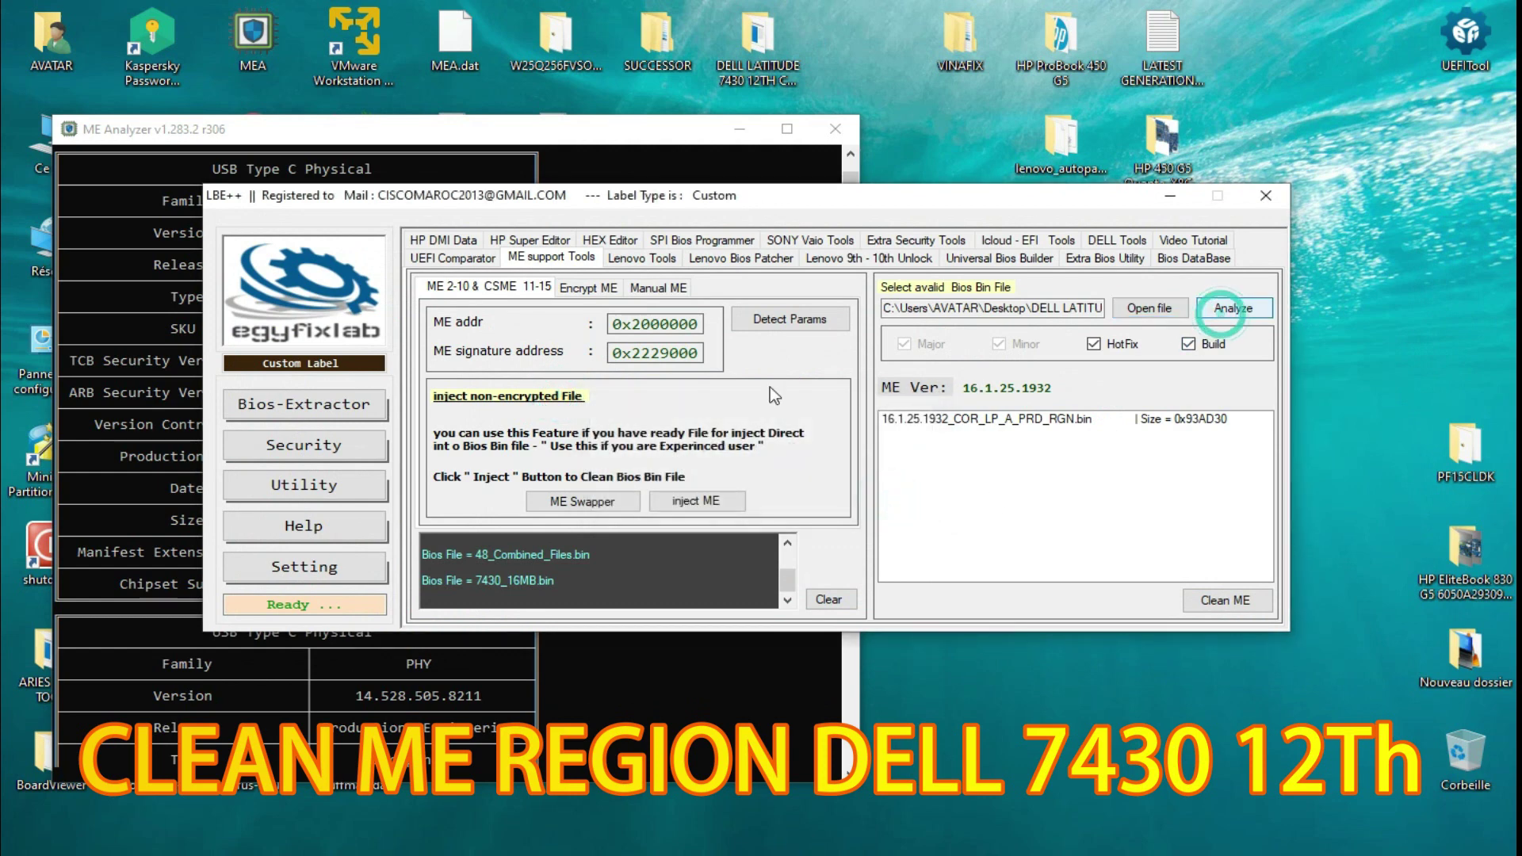
{"action": "key", "text": "Return"}
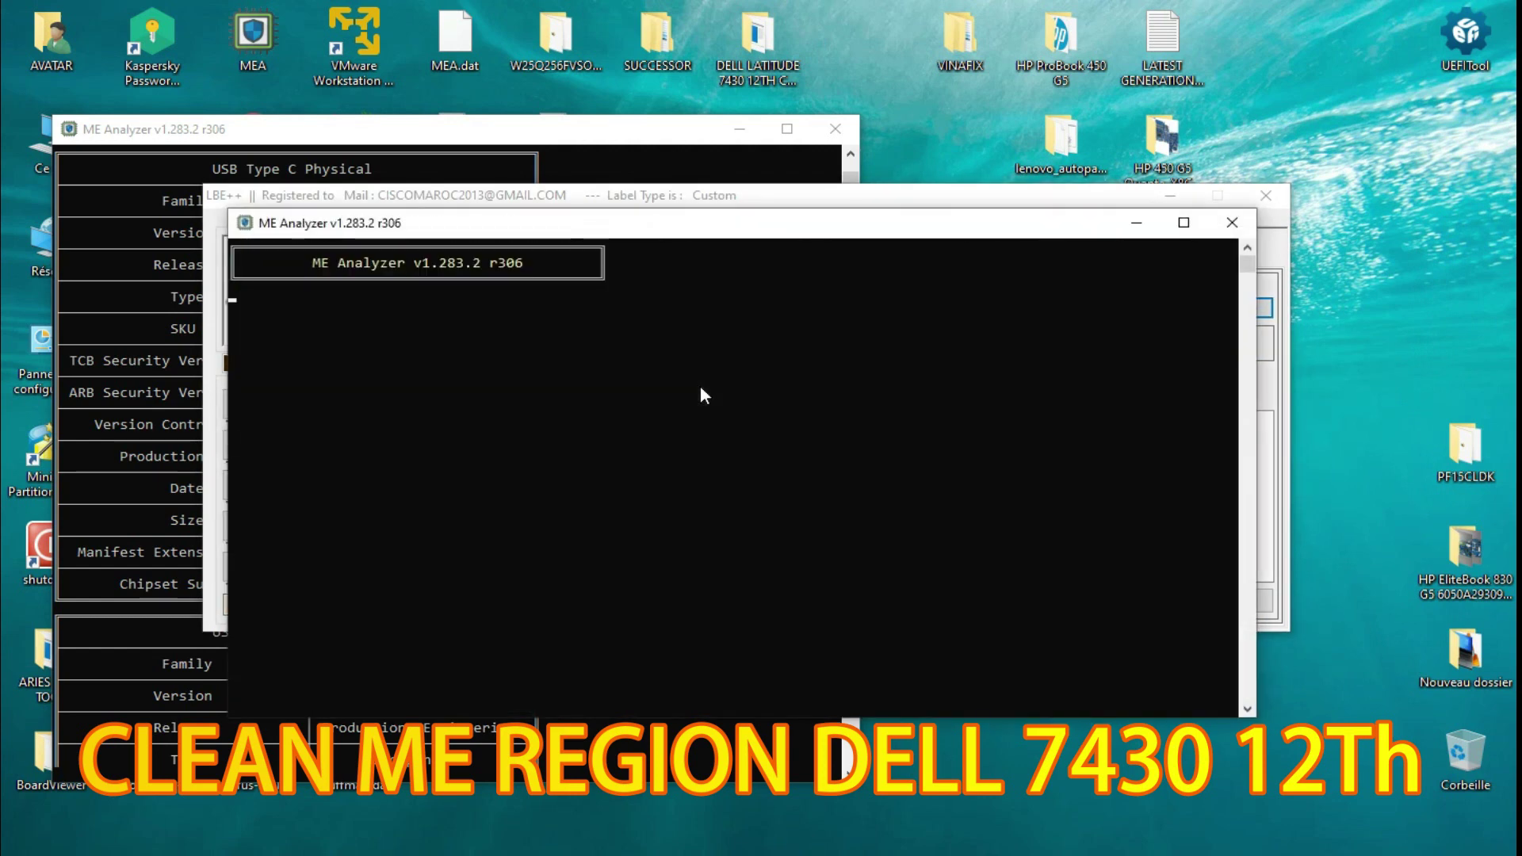
Step: Resize and arrange the 7430_16MB.bin and 48_Combined_Files.bin analysis reports side by side
{"action": "left_click_drag", "start_coordinate": [1256, 348], "coordinate": [900, 349]}
{"action": "left_click_drag", "start_coordinate": [751, 232], "coordinate": [1210, 118]}
{"action": "left_click_drag", "start_coordinate": [1043, 625], "coordinate": [1043, 797]}
{"action": "left_click_drag", "start_coordinate": [1396, 465], "coordinate": [1459, 466]}
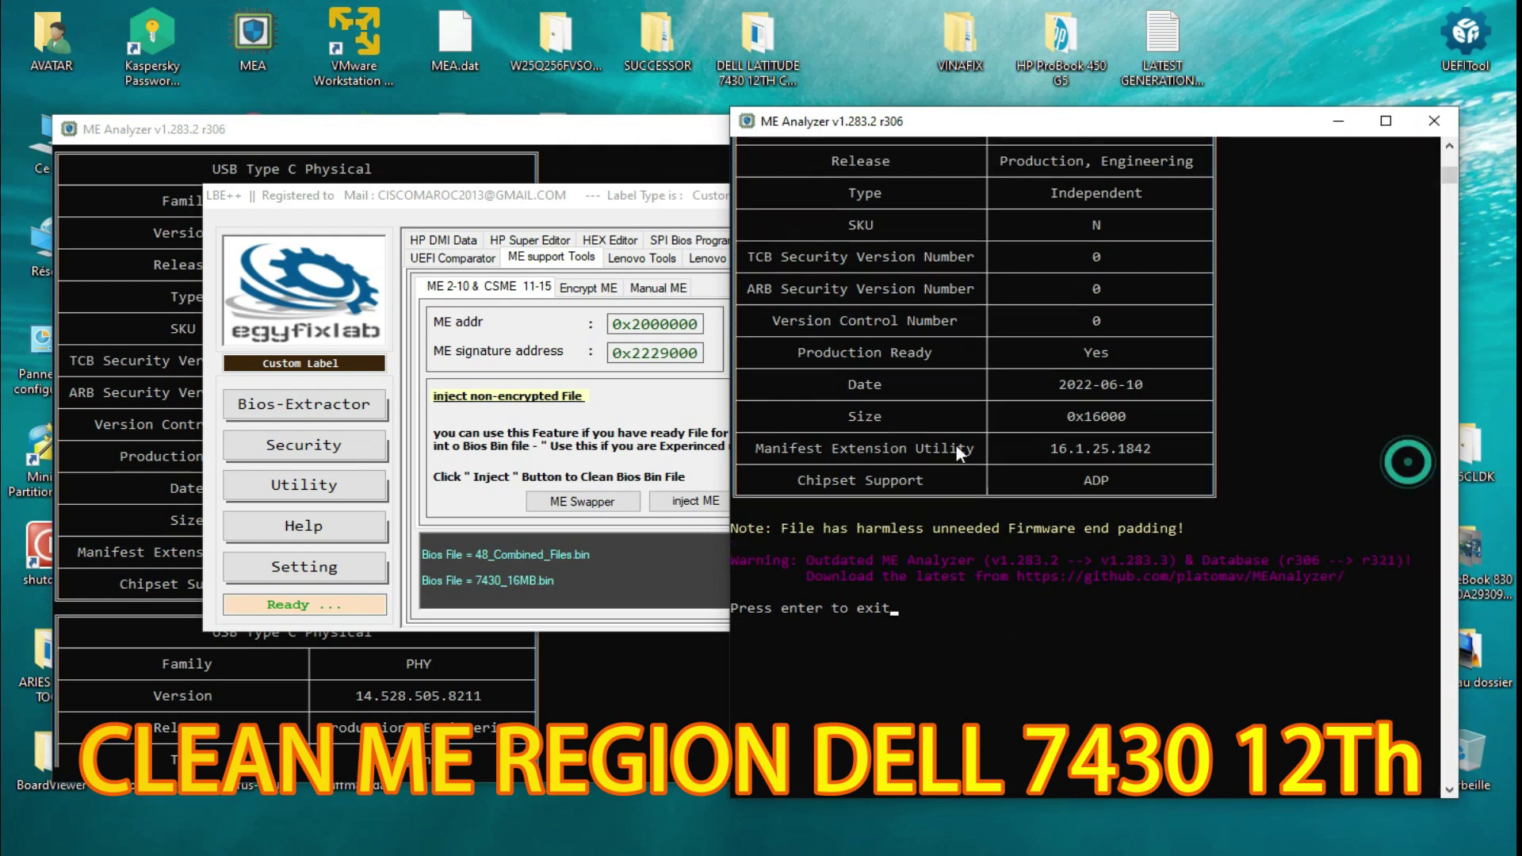
{"action": "left_click", "coordinate": [571, 130]}
{"action": "left_click_drag", "start_coordinate": [859, 246], "coordinate": [723, 244]}
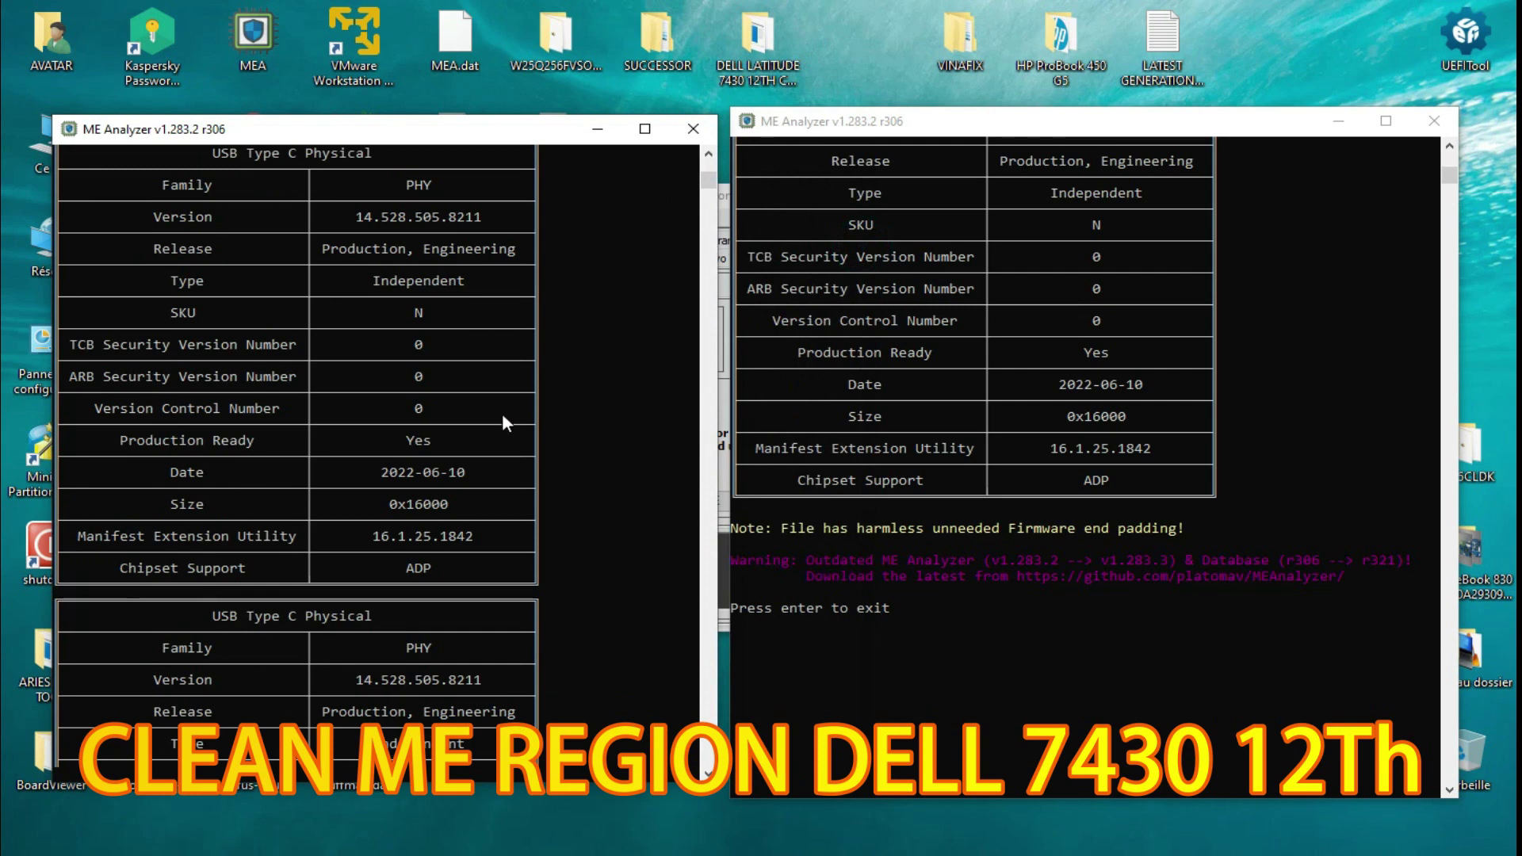
Step: Compare the ends of both reports for the firmware end padding note, highlighting it in the 7430_16MB.bin report
{"action": "scroll", "coordinate": [460, 497], "scroll_direction": "down", "scroll_amount": 8}
{"action": "scroll", "coordinate": [462, 501], "scroll_direction": "up", "scroll_amount": 4}
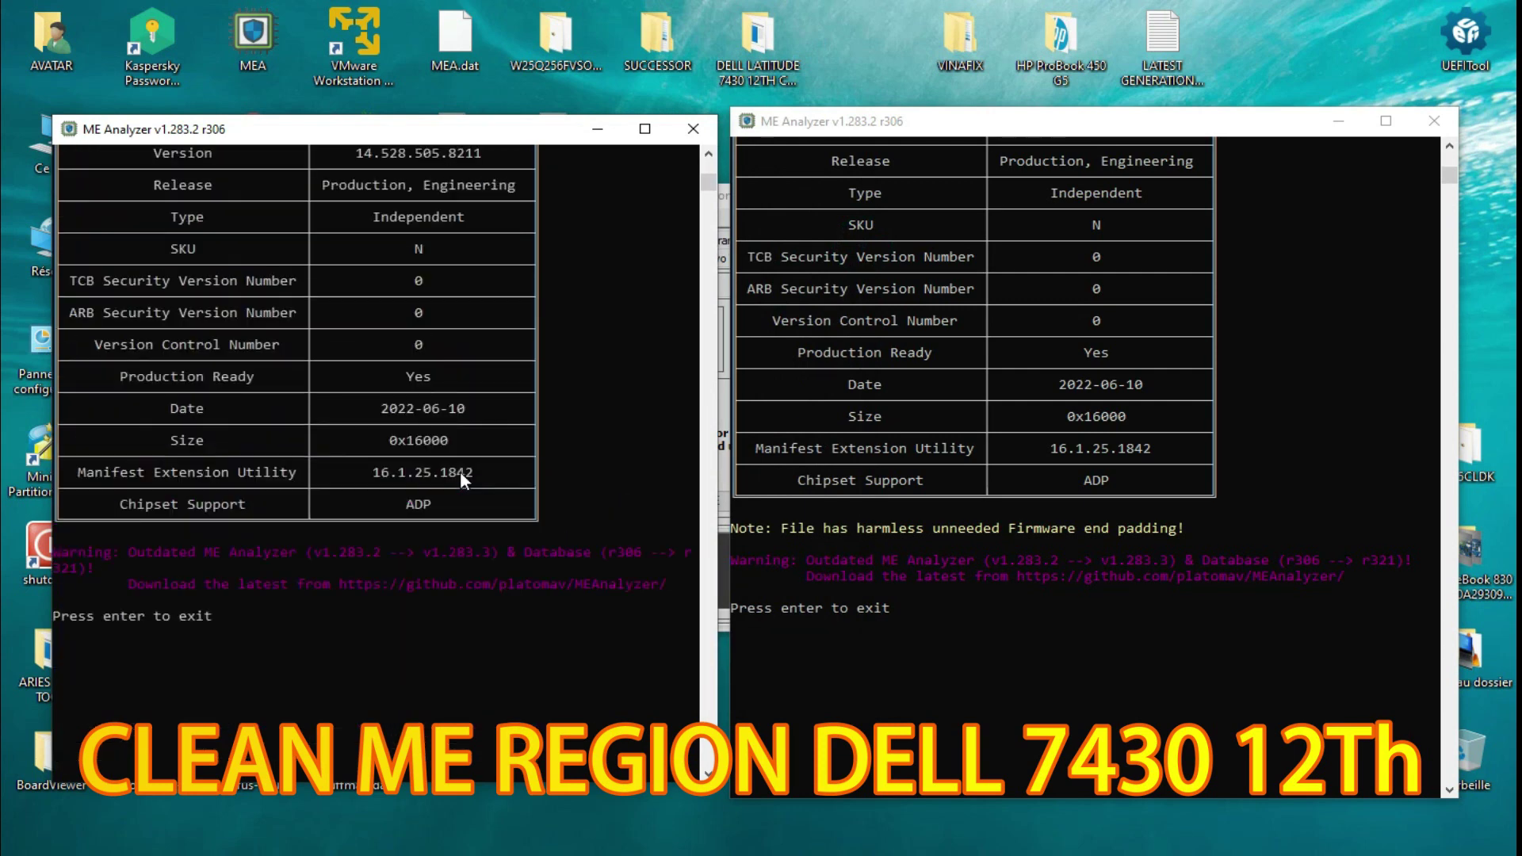
{"action": "left_click", "coordinate": [782, 528]}
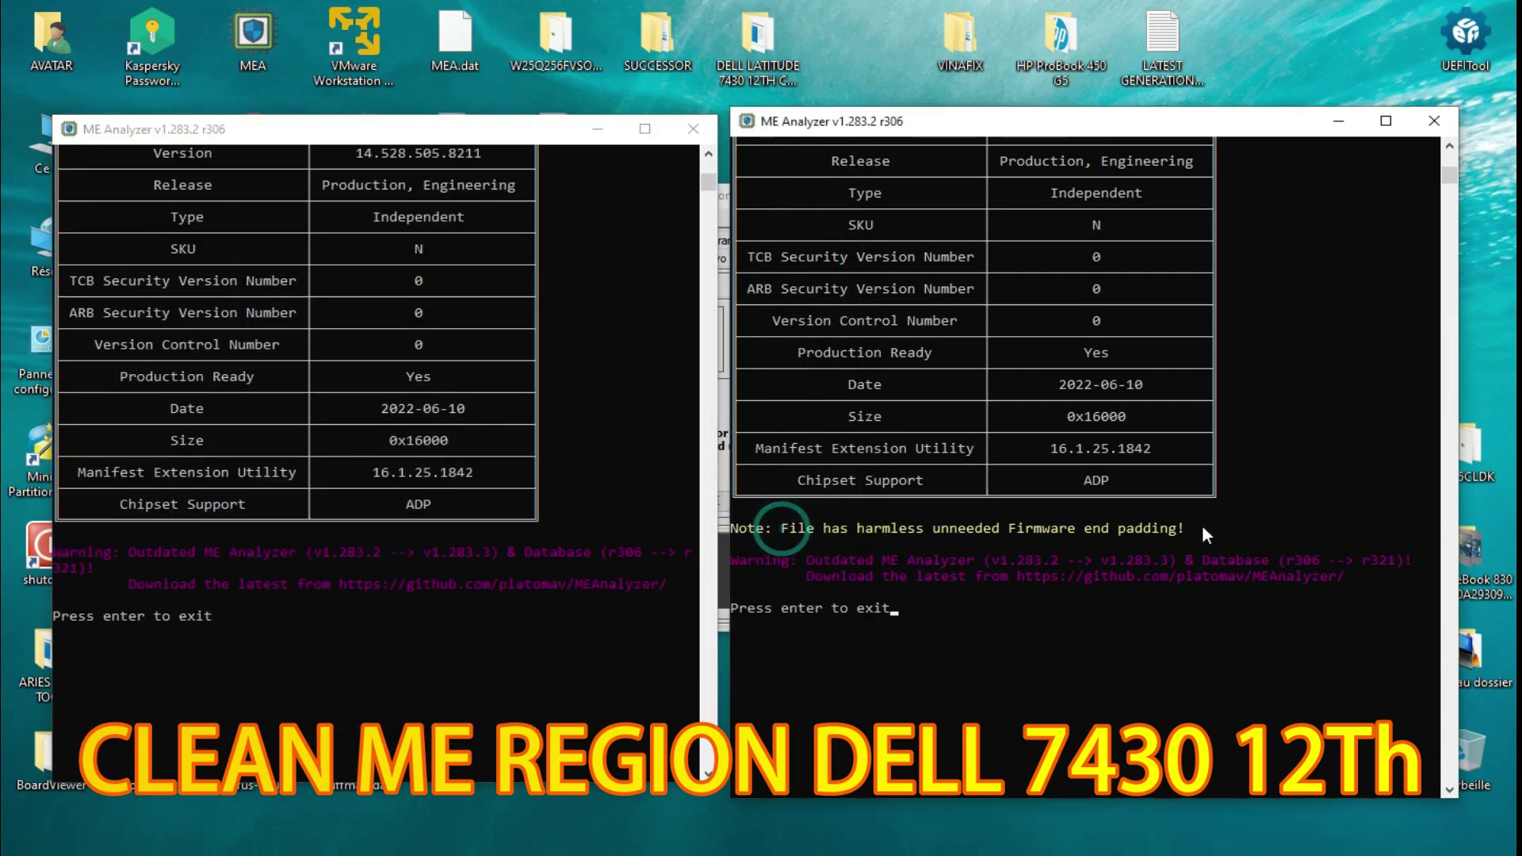
{"action": "left_click", "coordinate": [1156, 529]}
{"action": "left_click_drag", "start_coordinate": [781, 528], "coordinate": [1170, 529]}
{"action": "left_click", "coordinate": [149, 532]}
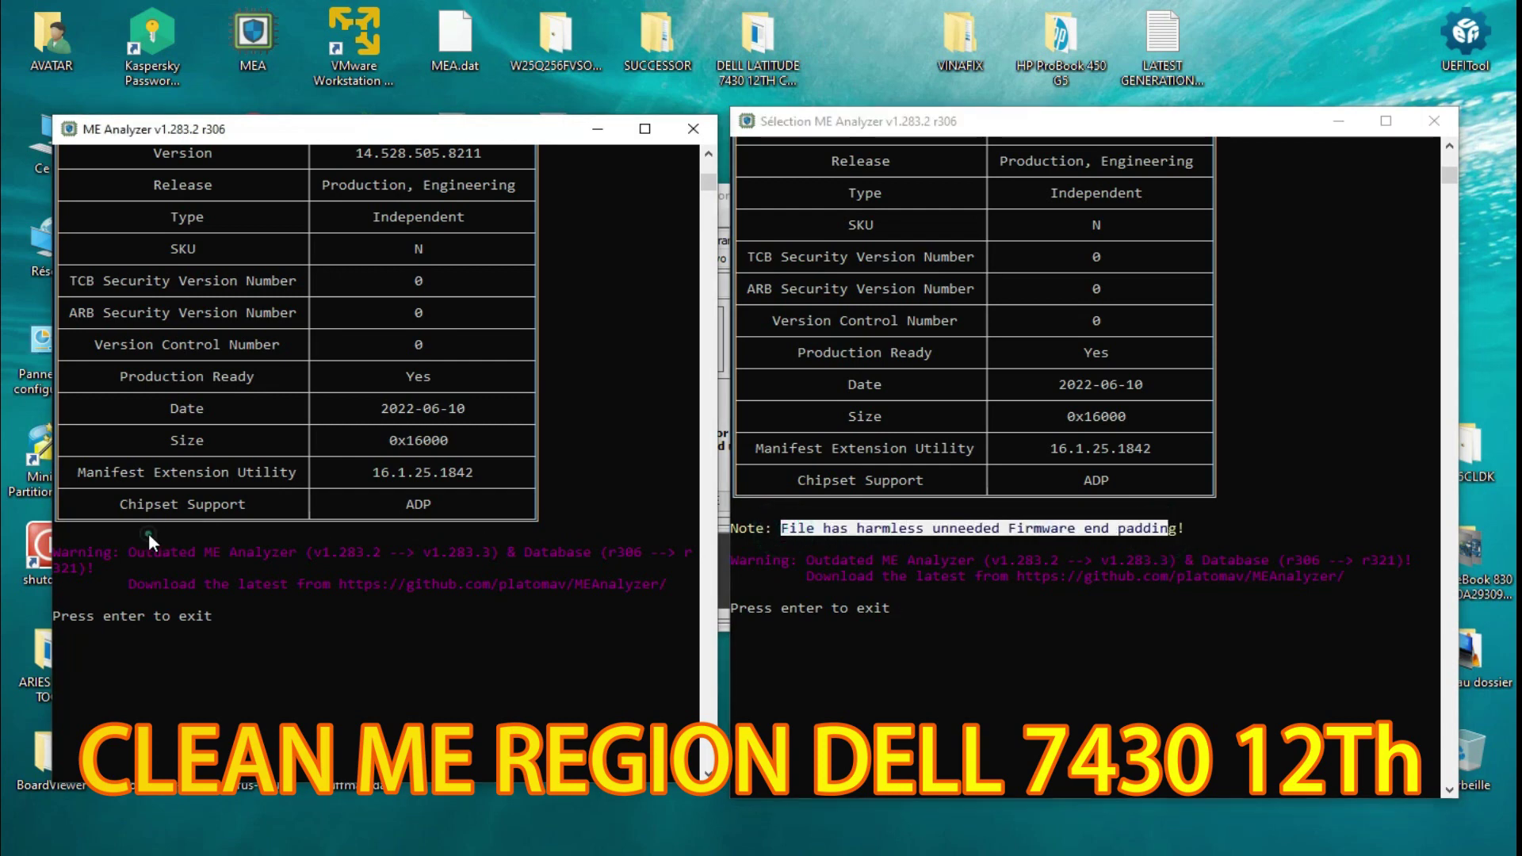
Step: Compare the File System State entries in the combined file's report and the 7430_16MB.bin report, highlighting both values
{"action": "scroll", "coordinate": [620, 459], "scroll_direction": "up", "scroll_amount": 4}
{"action": "scroll", "coordinate": [615, 467], "scroll_direction": "up", "scroll_amount": 10}
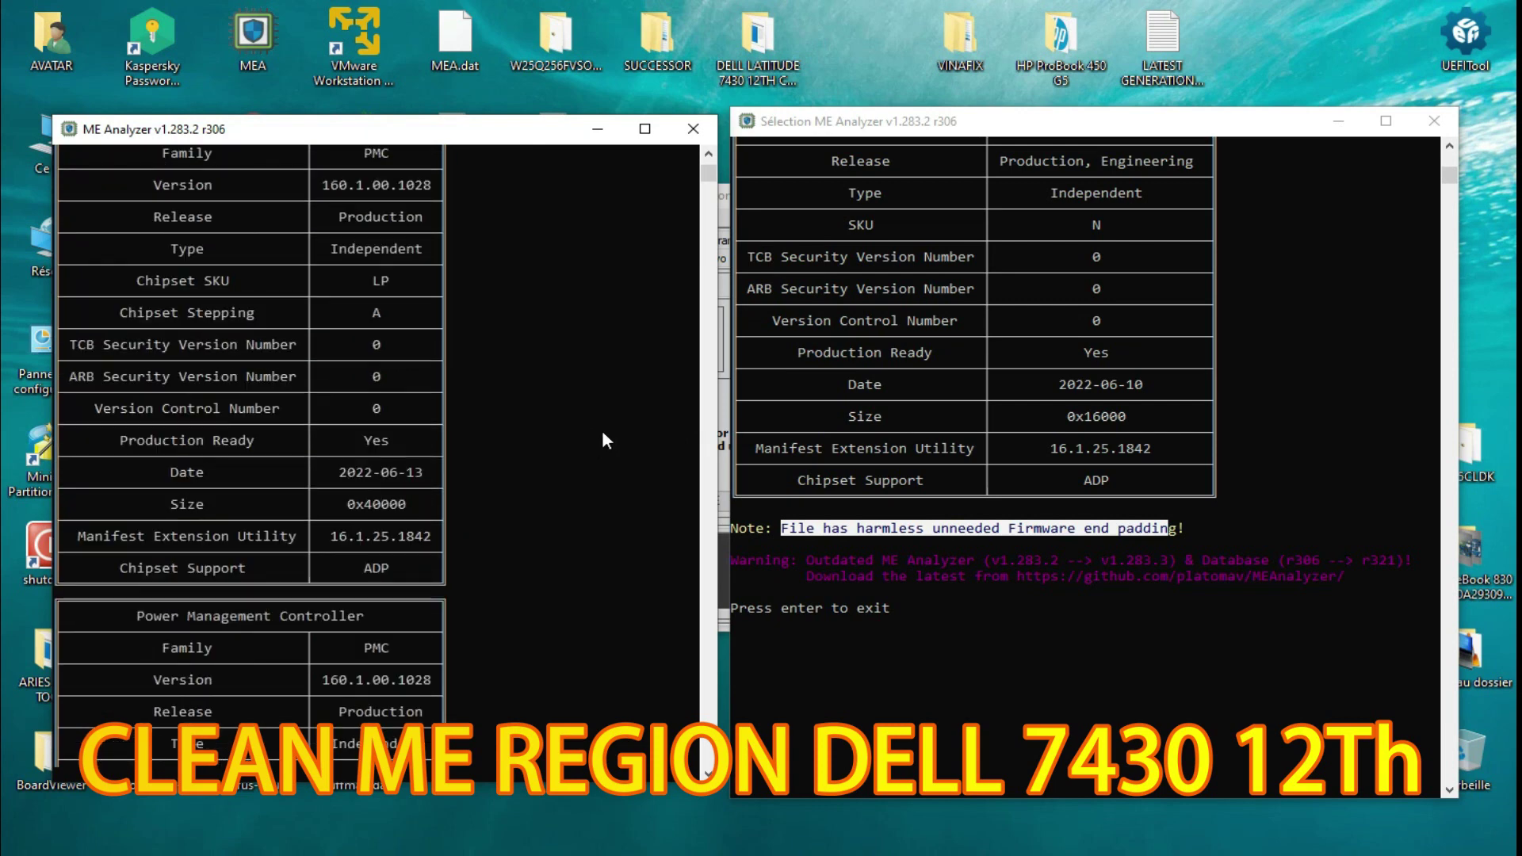
{"action": "scroll", "coordinate": [603, 433], "scroll_direction": "up", "scroll_amount": 6}
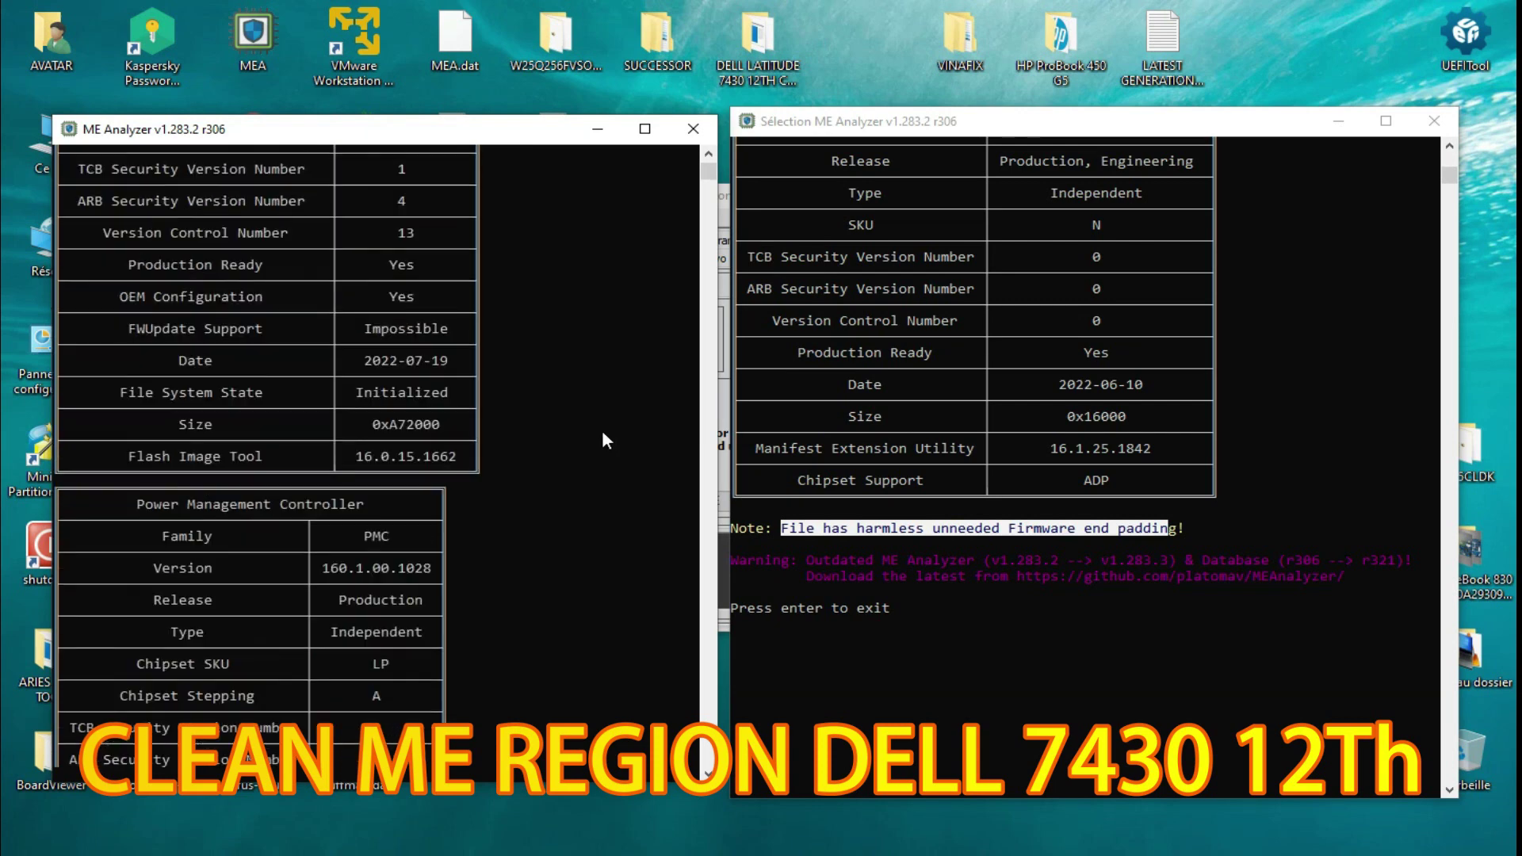
{"action": "scroll", "coordinate": [604, 441], "scroll_direction": "down", "scroll_amount": 1}
{"action": "left_click_drag", "start_coordinate": [360, 532], "coordinate": [473, 539]}
{"action": "scroll", "coordinate": [1117, 416], "scroll_direction": "down", "scroll_amount": 1}
{"action": "scroll", "coordinate": [1108, 407], "scroll_direction": "down", "scroll_amount": 10}
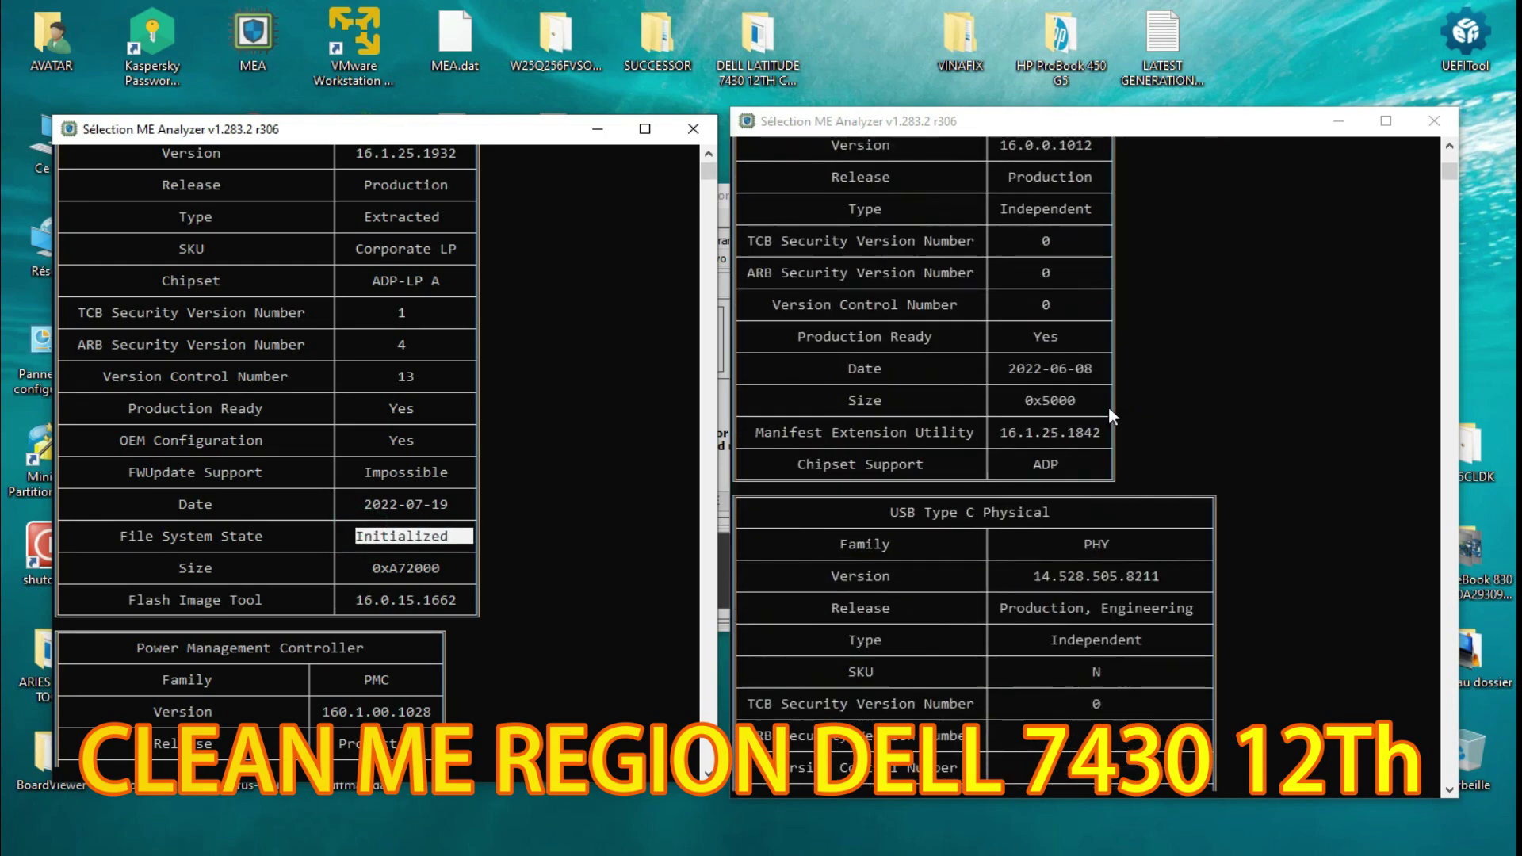
{"action": "scroll", "coordinate": [1108, 406], "scroll_direction": "up", "scroll_amount": 5}
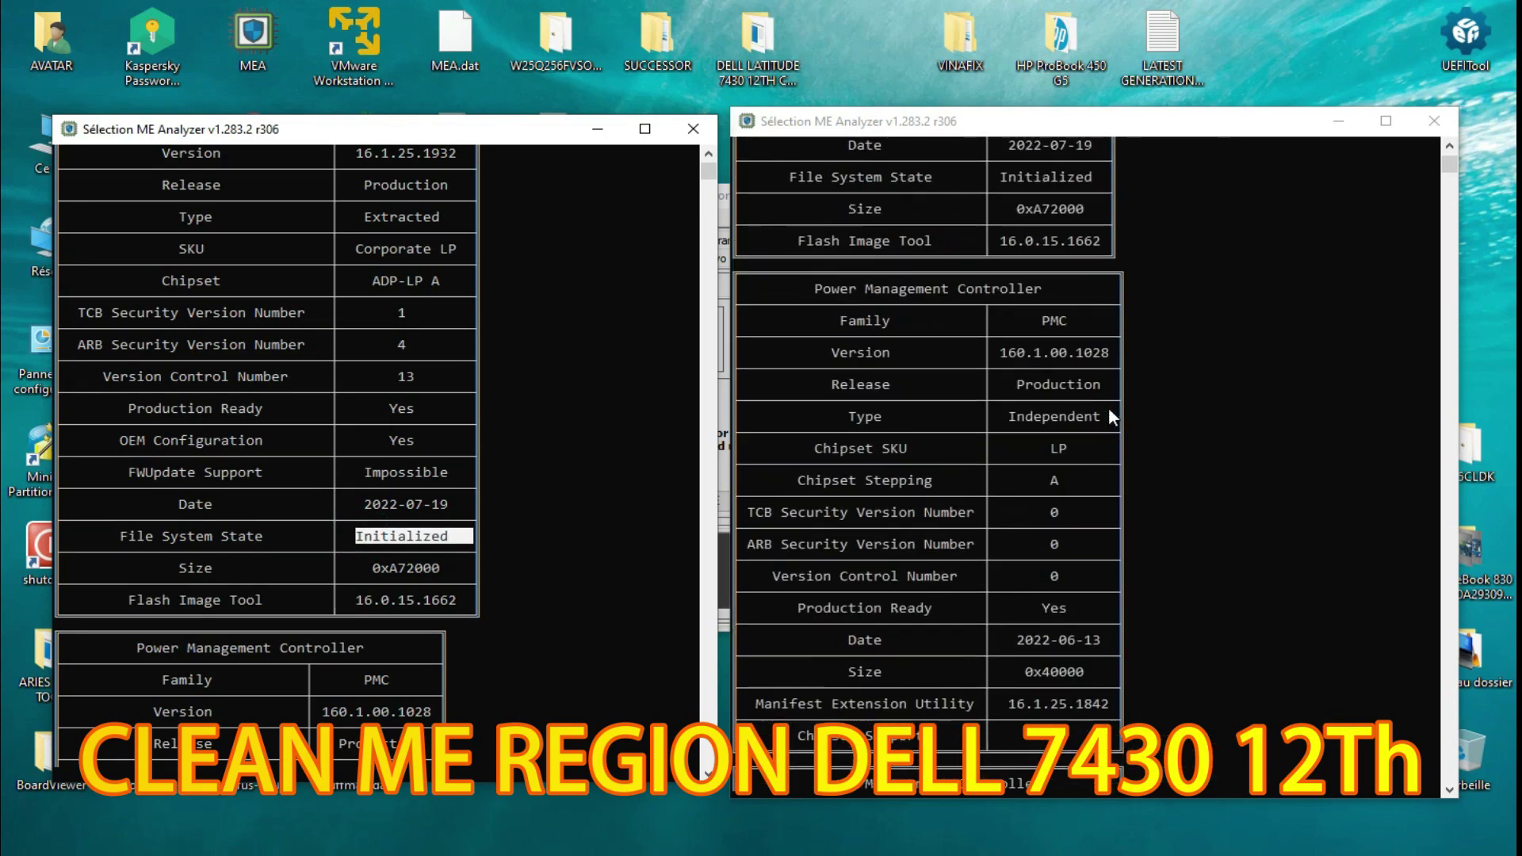
{"action": "scroll", "coordinate": [1005, 470], "scroll_direction": "up", "scroll_amount": 1}
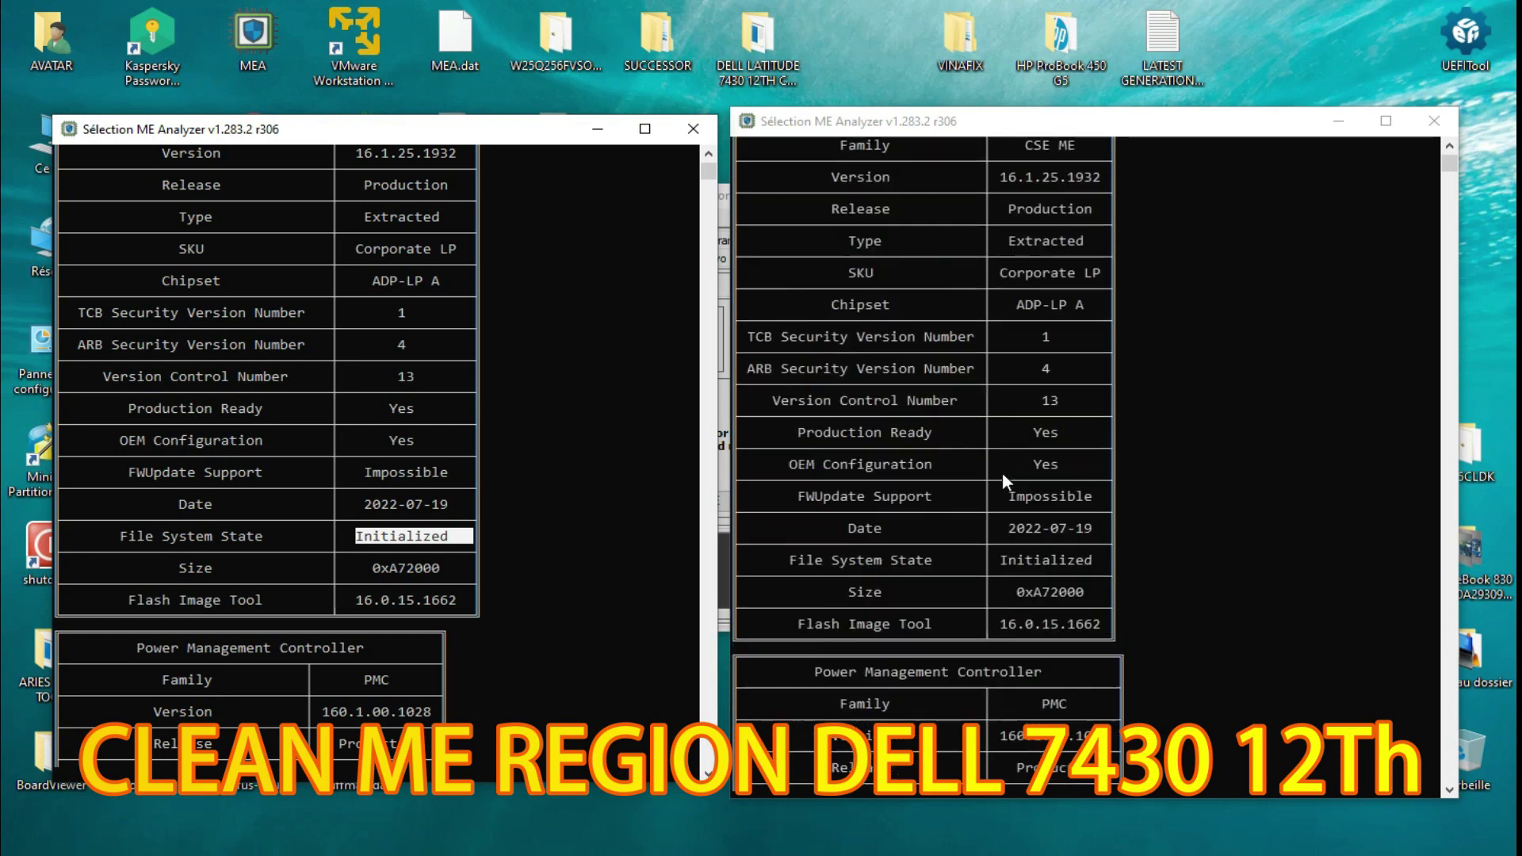
{"action": "left_click", "coordinate": [1004, 558]}
{"action": "double_click", "coordinate": [1014, 560]}
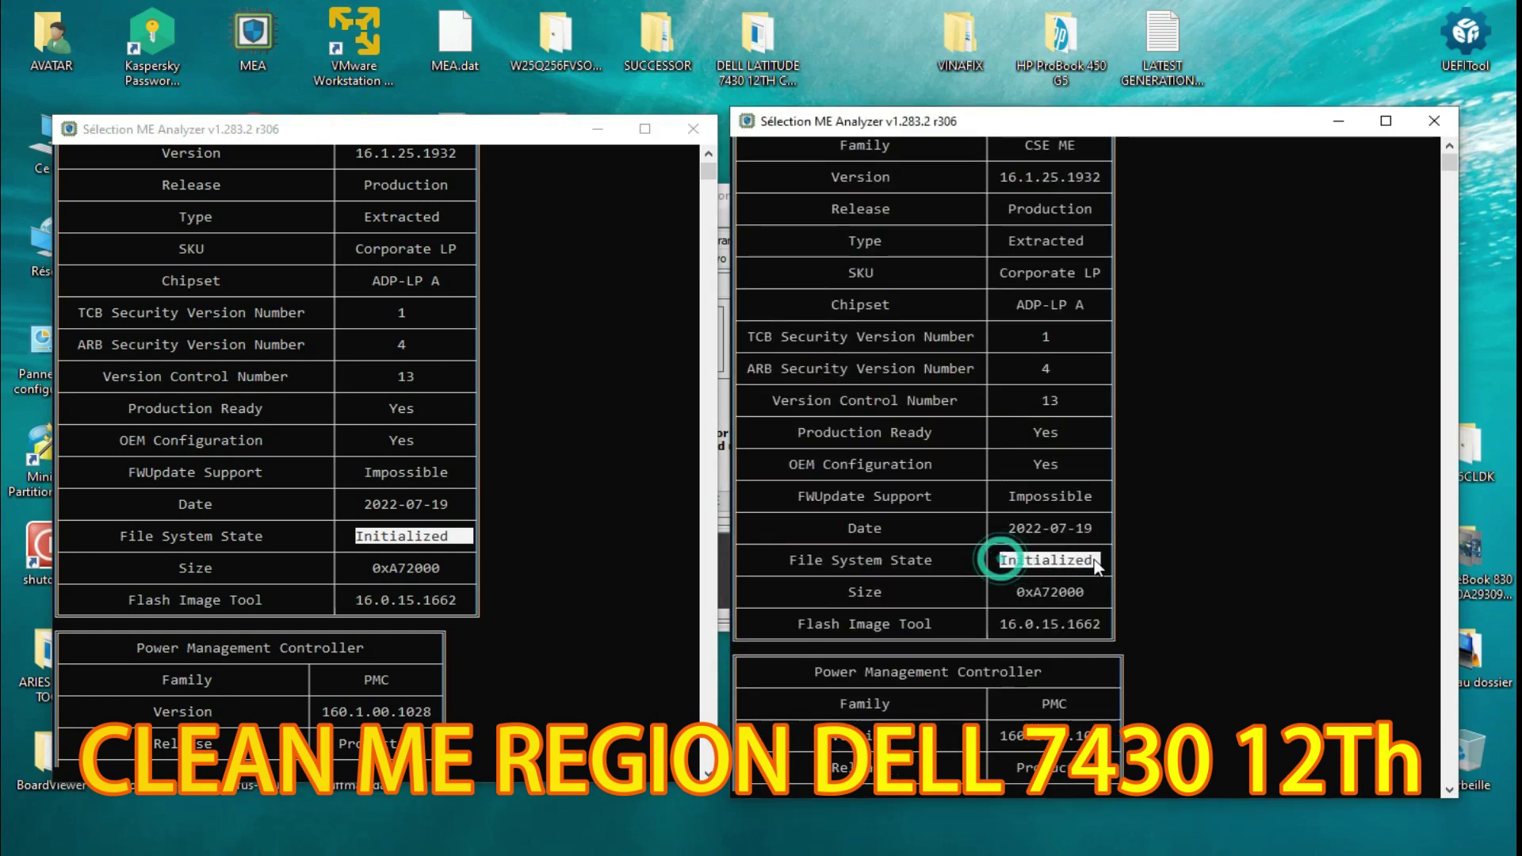
Step: Highlight the analyzed file name at the start of each report, and close the 7430_16MB.bin report
{"action": "scroll", "coordinate": [950, 406], "scroll_direction": "up", "scroll_amount": 3}
{"action": "left_click_drag", "start_coordinate": [842, 226], "coordinate": [949, 226]}
{"action": "scroll", "coordinate": [444, 285], "scroll_direction": "up", "scroll_amount": 3}
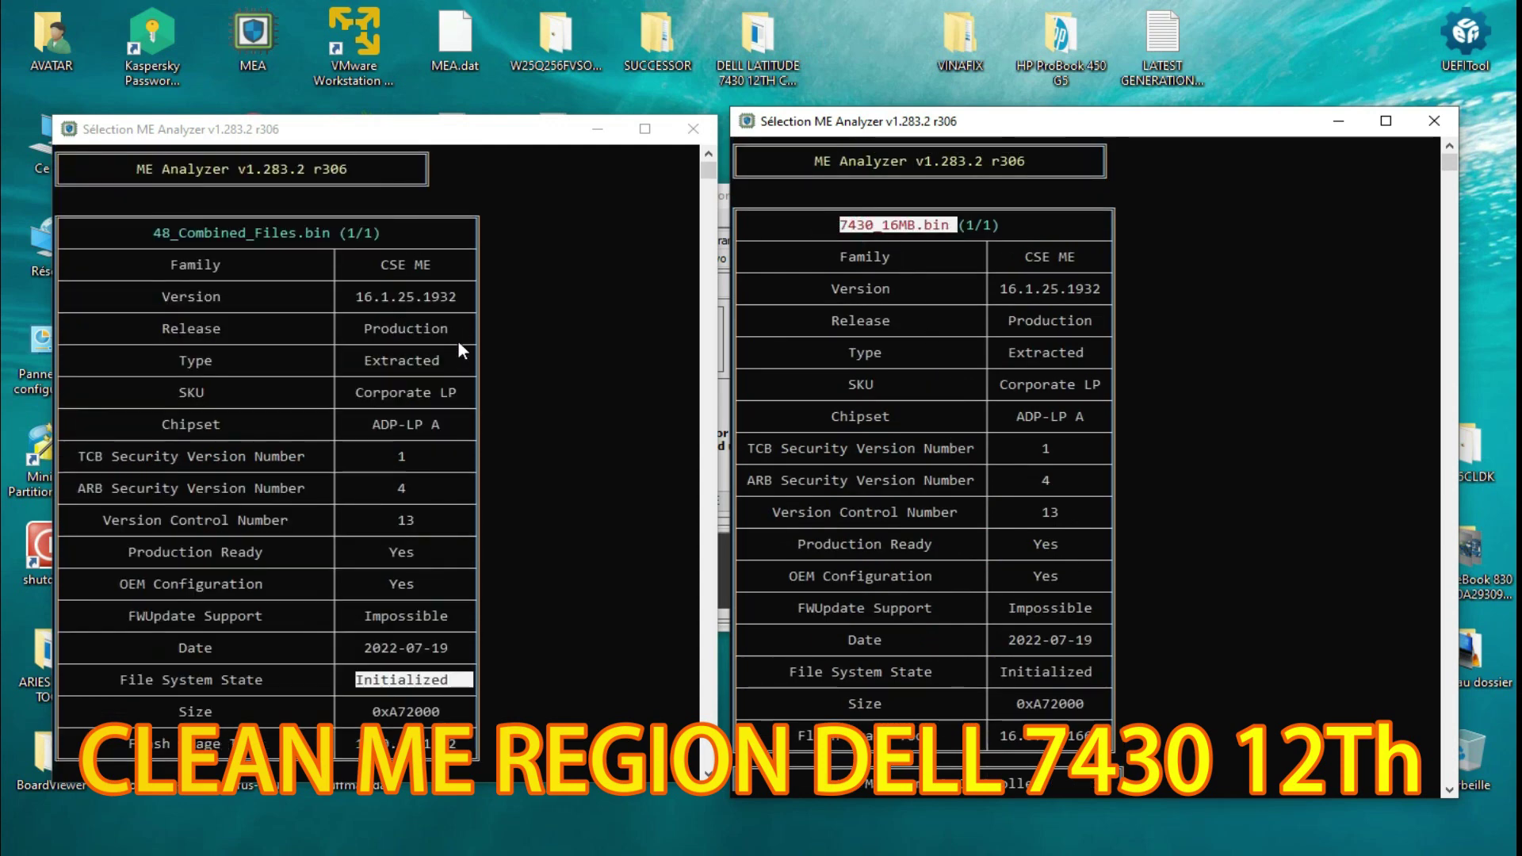
{"action": "left_click", "coordinate": [458, 340]}
{"action": "left_click_drag", "start_coordinate": [155, 233], "coordinate": [378, 236]}
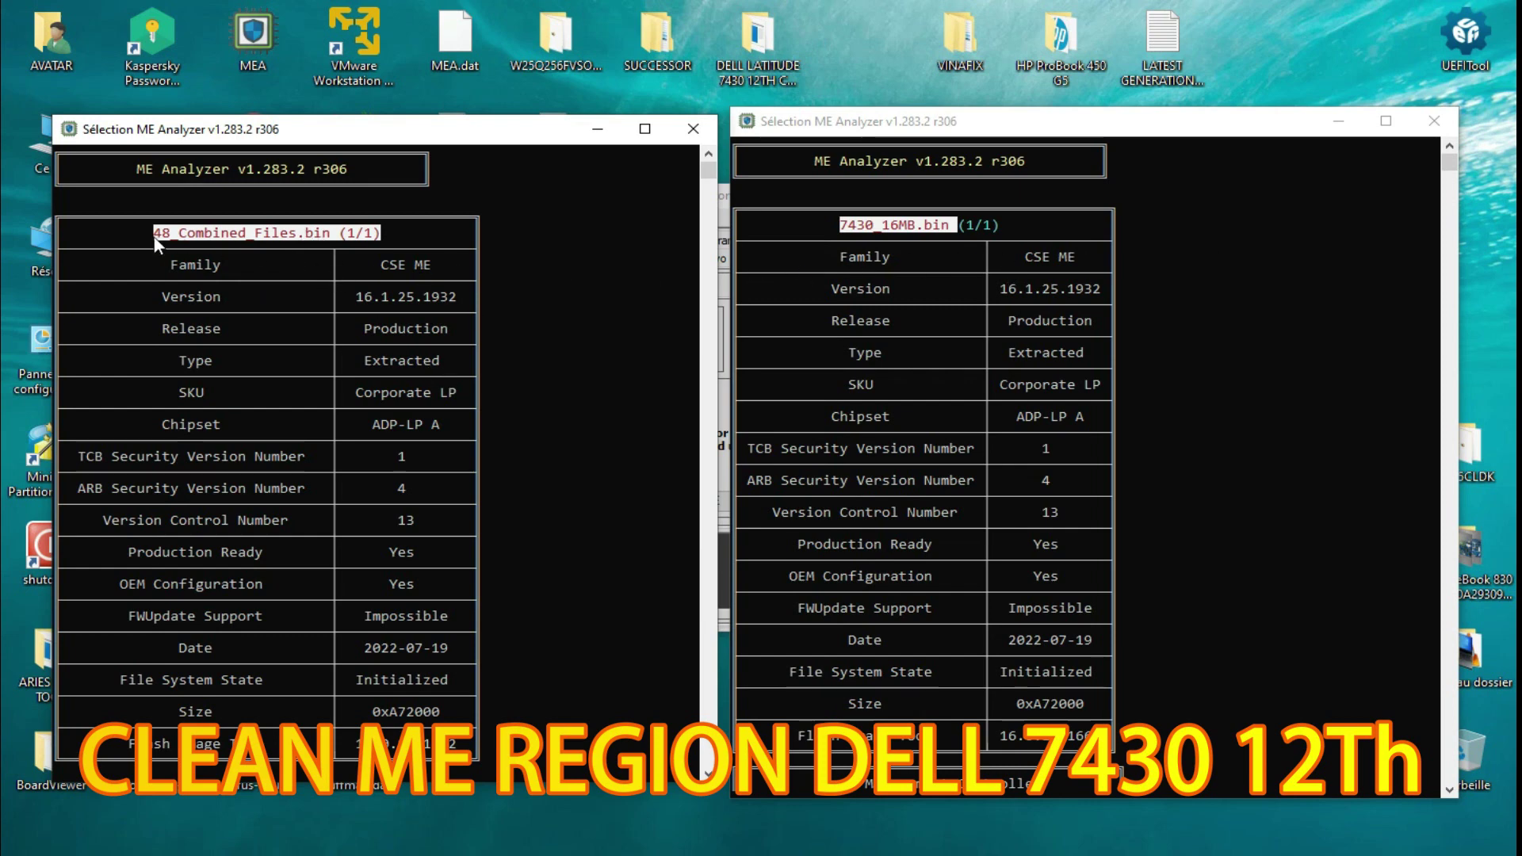
{"action": "left_click", "coordinate": [616, 245]}
{"action": "left_click", "coordinate": [1144, 272]}
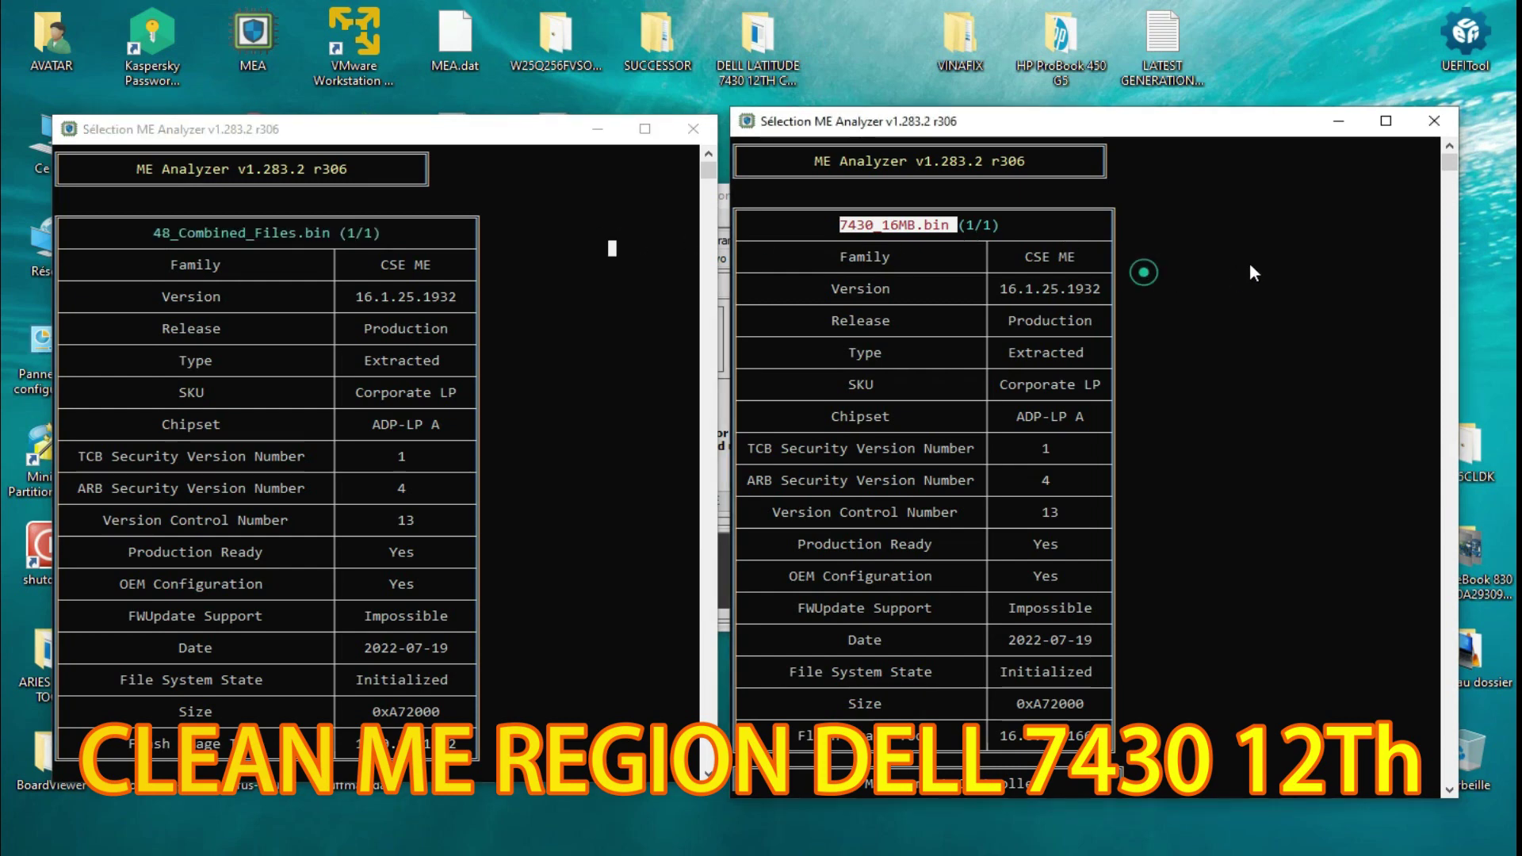
{"action": "left_click", "coordinate": [1443, 127]}
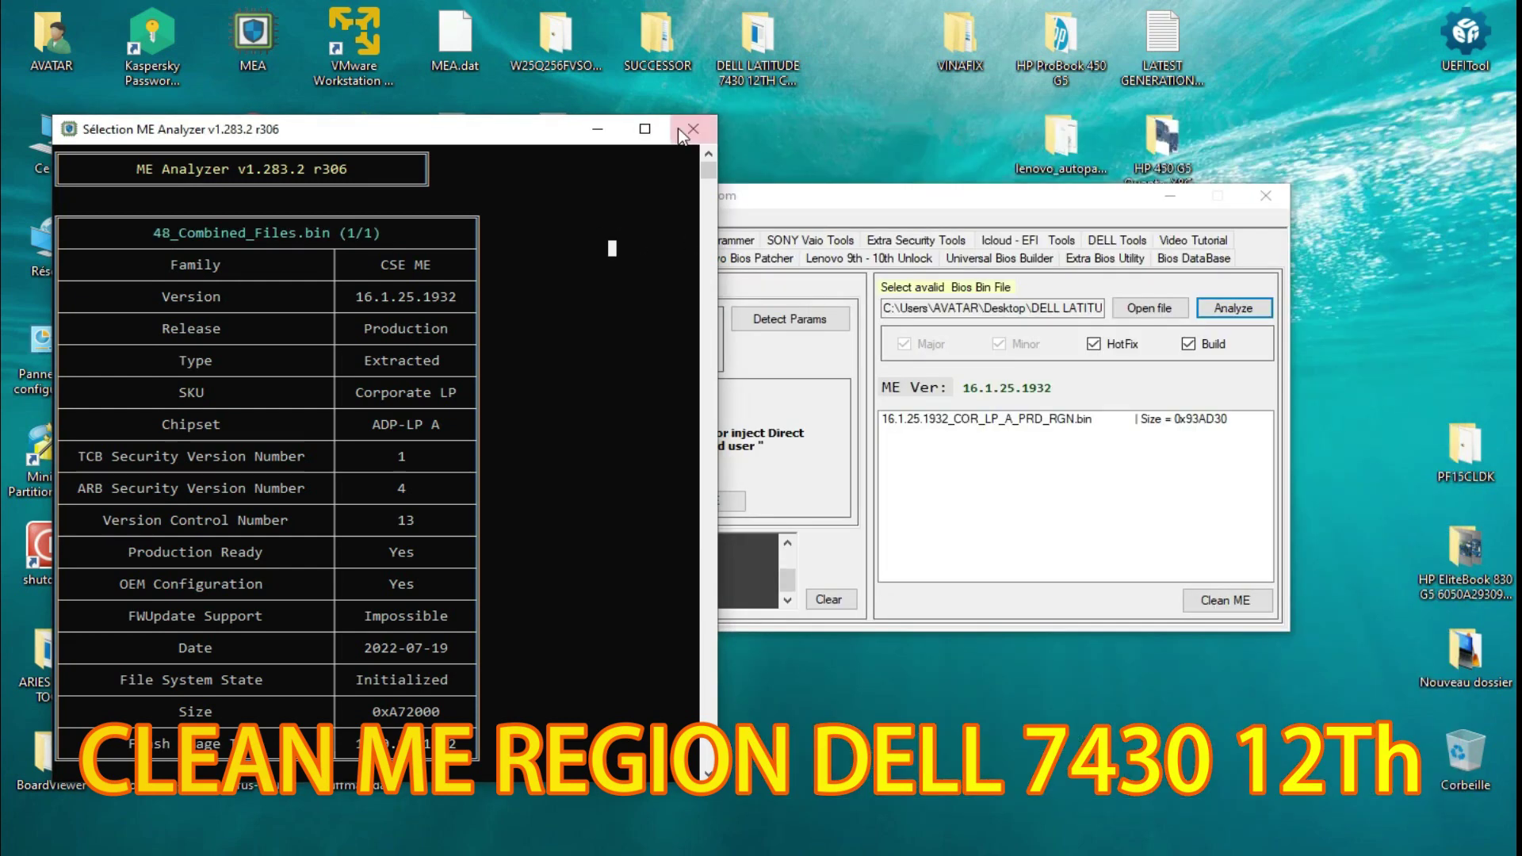
Step: Close the open analysis report, reload 48_Combined_Files.bin as the BIOS file, and run its ME analysis again
{"action": "left_click", "coordinate": [685, 133]}
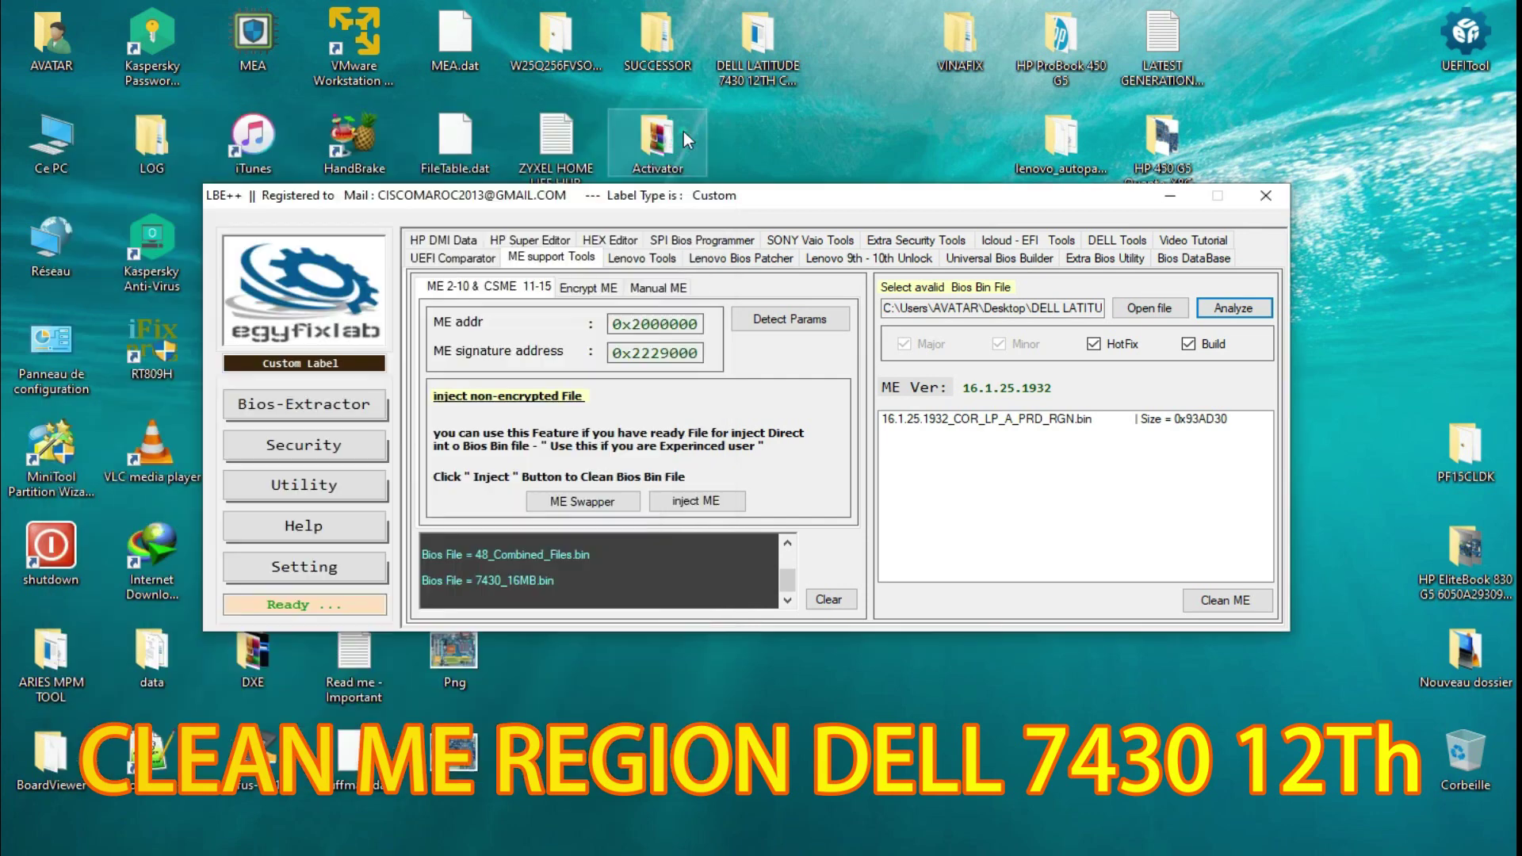
{"action": "left_click", "coordinate": [931, 420]}
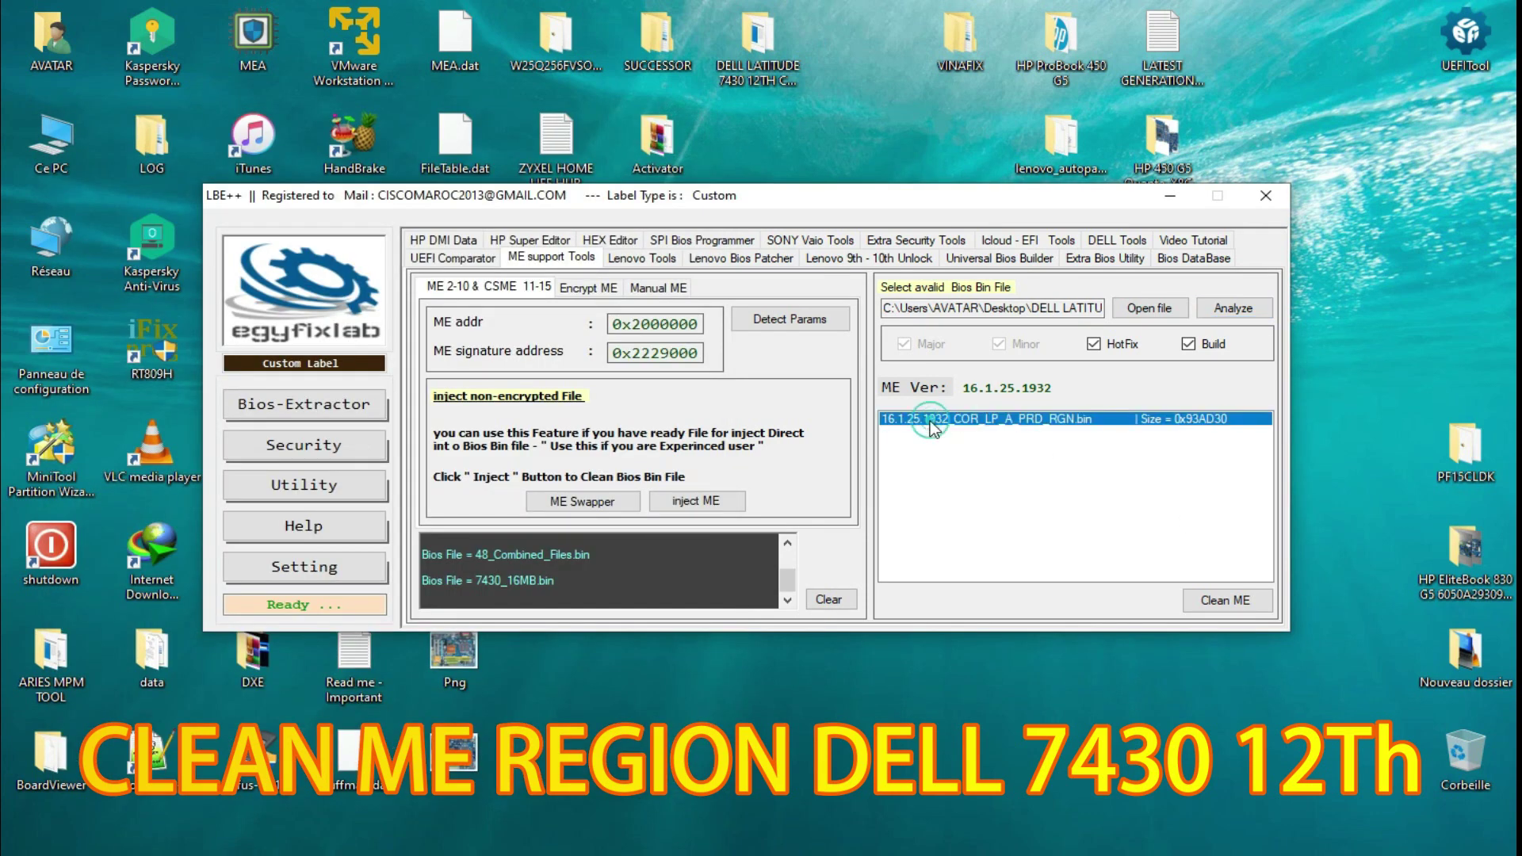
{"action": "left_click", "coordinate": [1143, 306]}
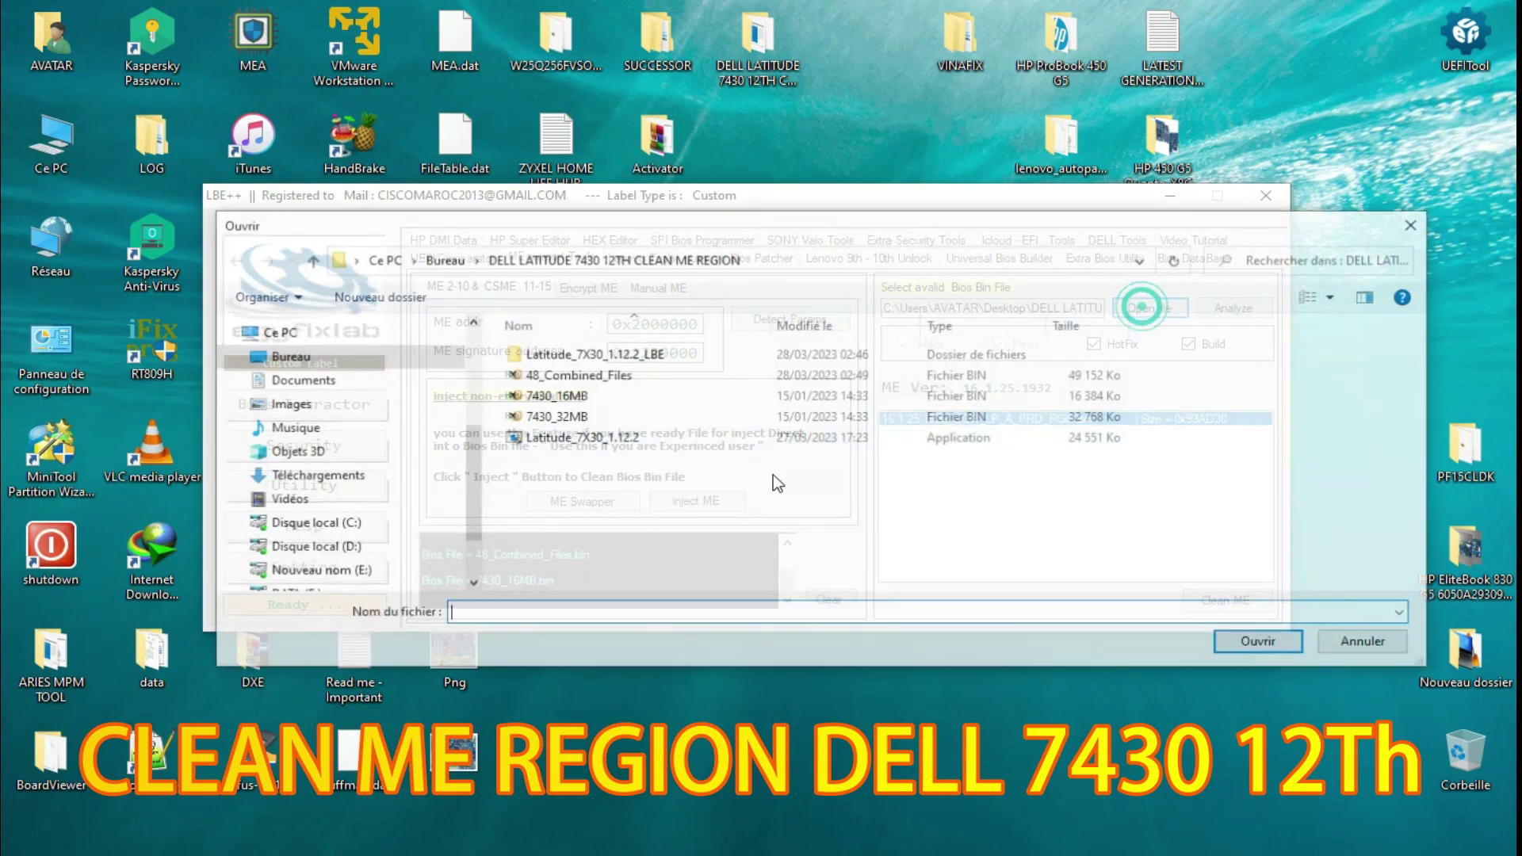
{"action": "double_click", "coordinate": [580, 374]}
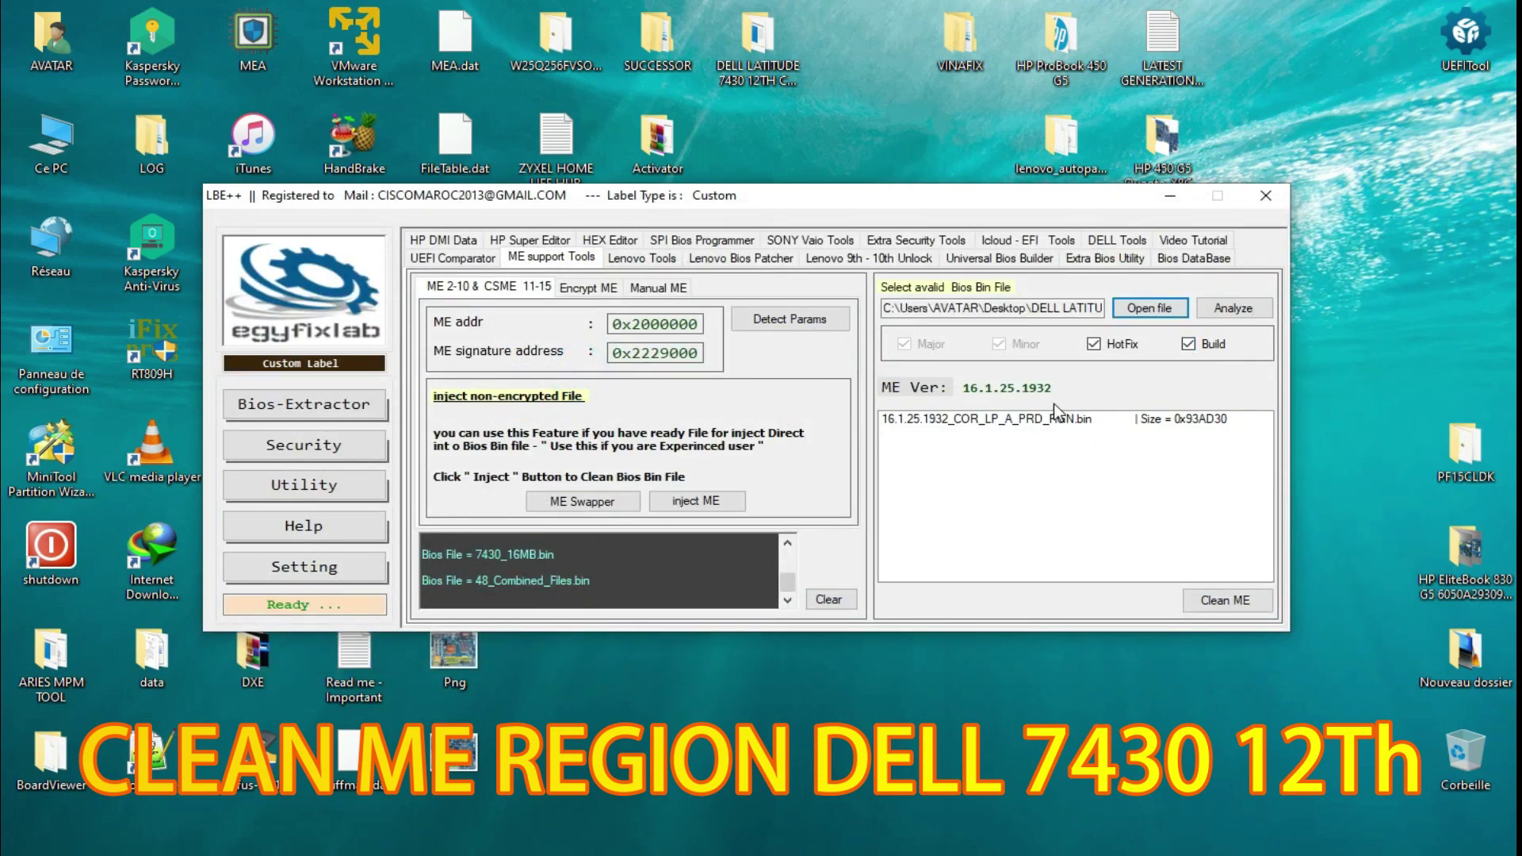
{"action": "left_click", "coordinate": [1238, 316]}
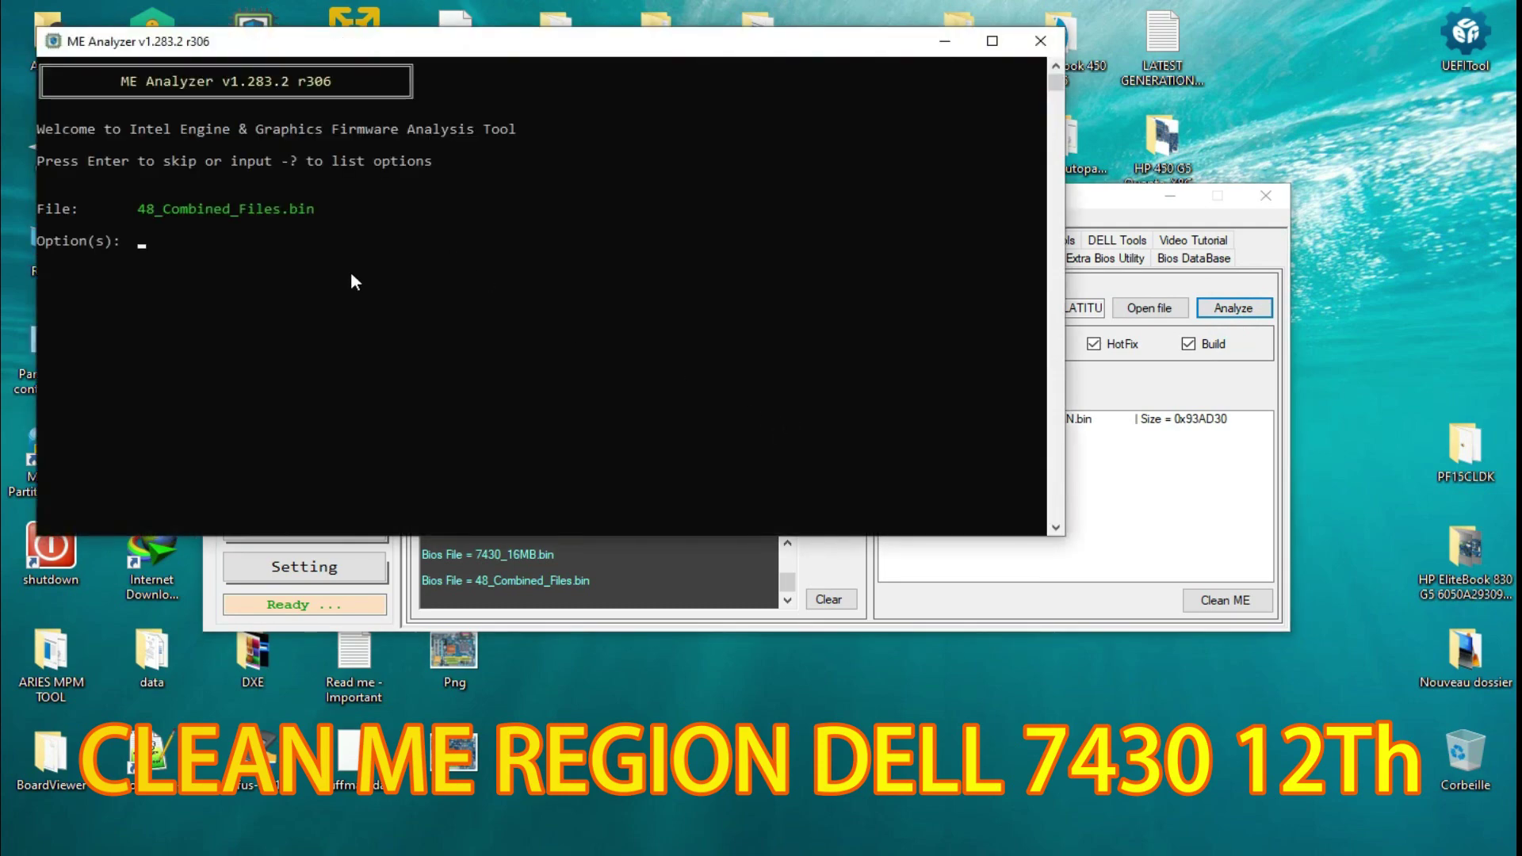
{"action": "key", "text": "Return"}
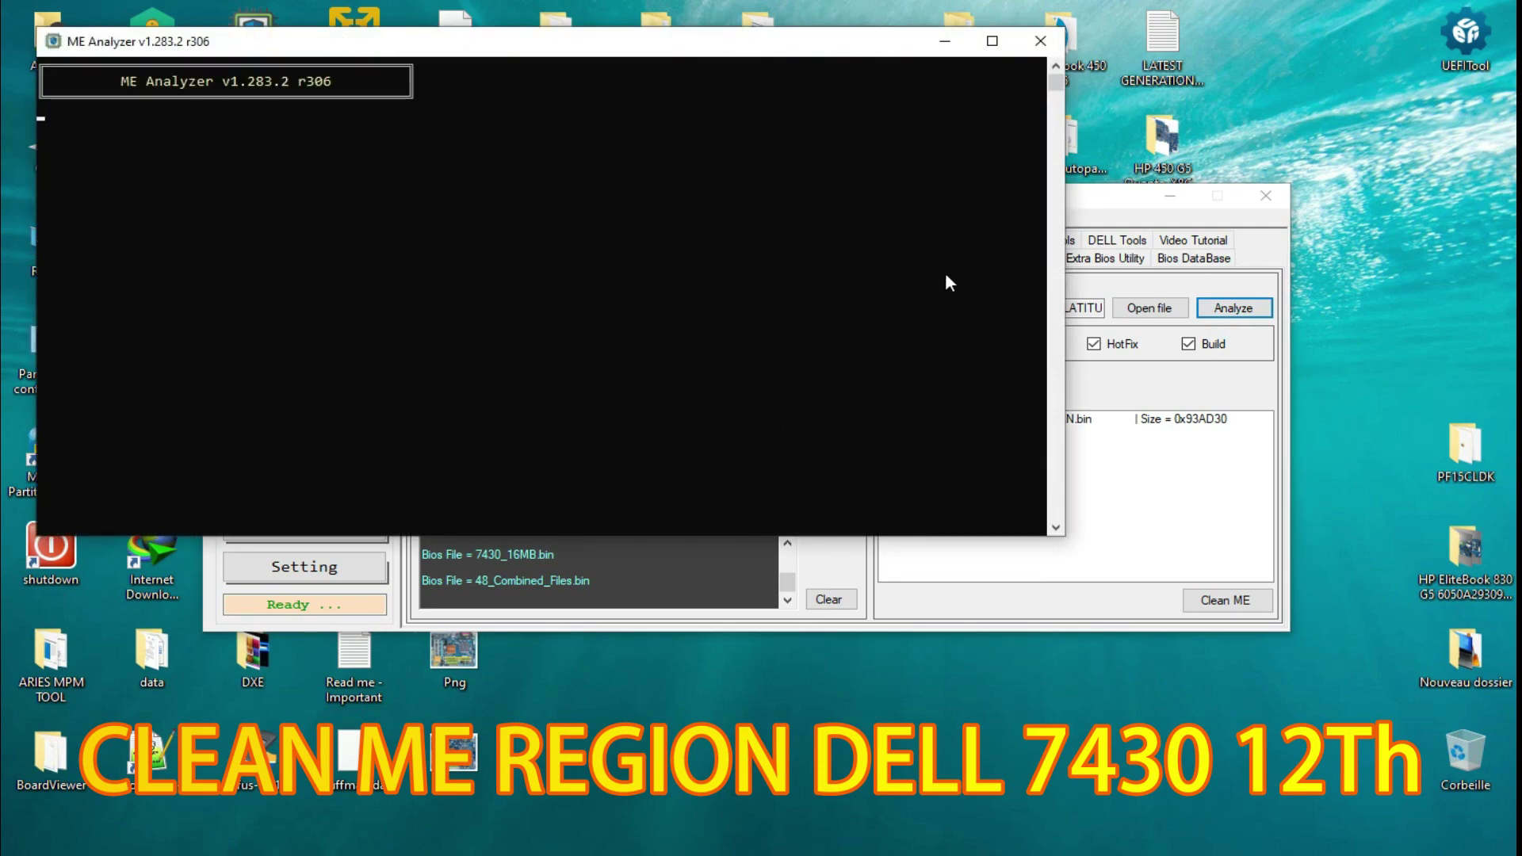
Step: Check the SKU and Chipset entries in the 48_Combined_Files.bin report, highlighting the SKU suffix, and narrow the report window
{"action": "left_click_drag", "start_coordinate": [1056, 89], "coordinate": [1040, 61]}
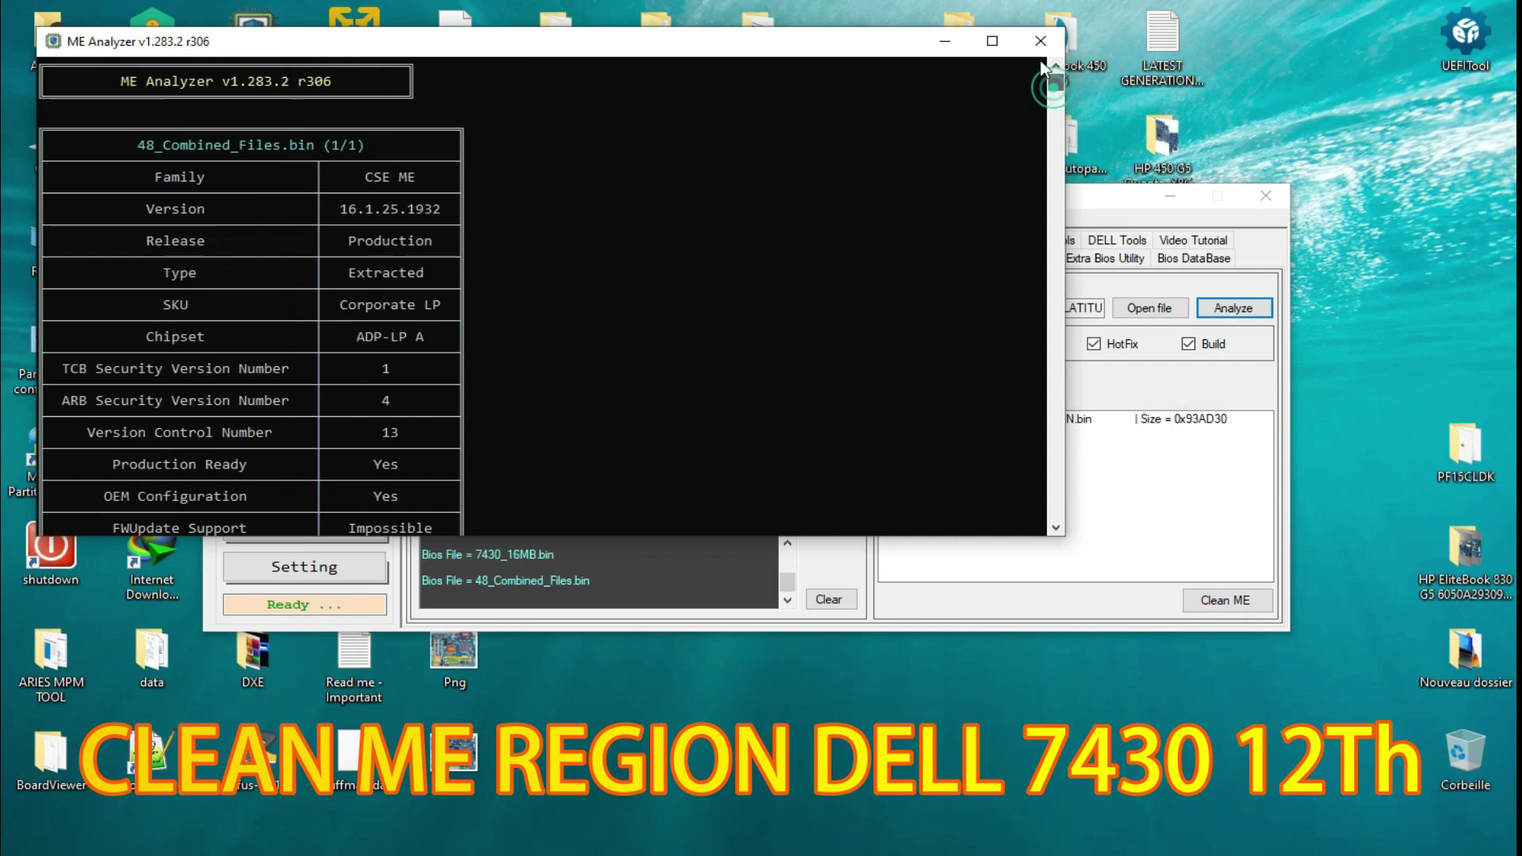
{"action": "left_click_drag", "start_coordinate": [344, 303], "coordinate": [436, 308]}
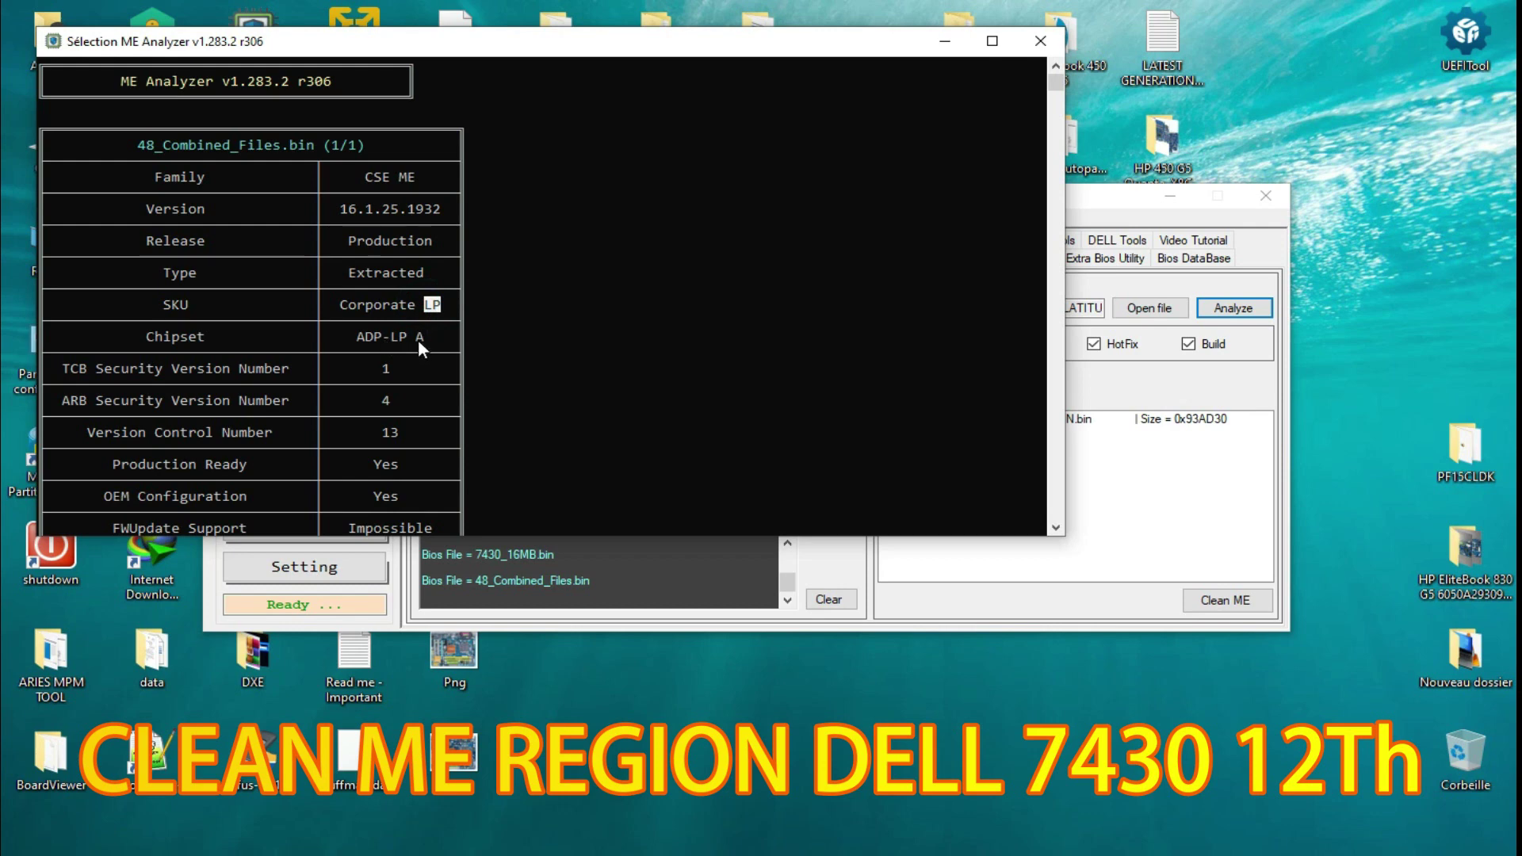
{"action": "left_click", "coordinate": [422, 340]}
{"action": "left_click_drag", "start_coordinate": [1064, 282], "coordinate": [796, 283]}
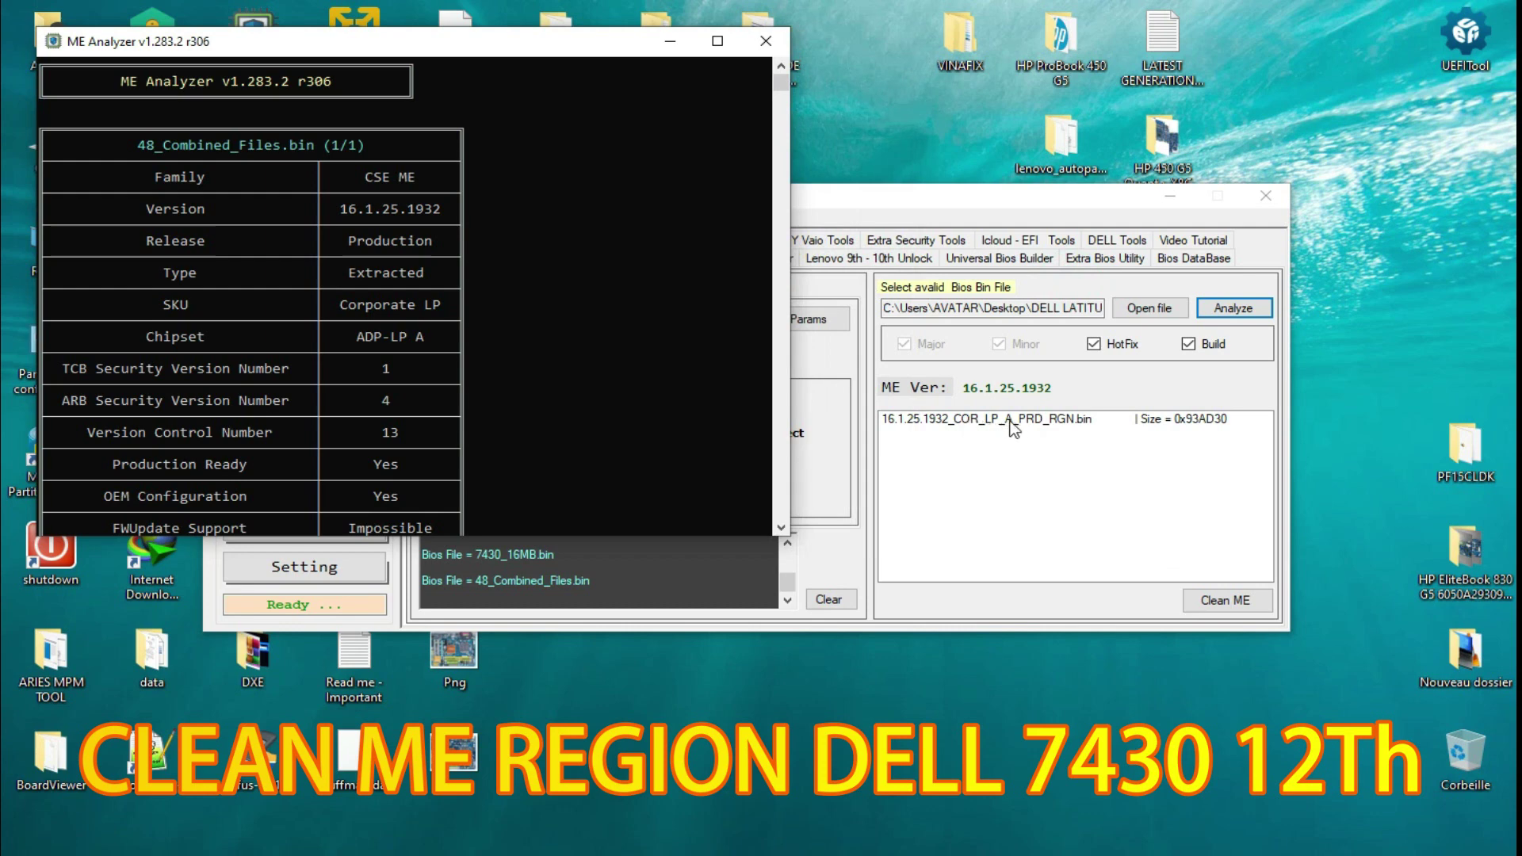
Step: Start cleaning the ME with 16.1.25.1932_COR_LP_A_PRD_RGN.bin and detect the region parameters in ME_Advanced_Tools
{"action": "left_click", "coordinate": [982, 476]}
{"action": "left_click", "coordinate": [966, 419]}
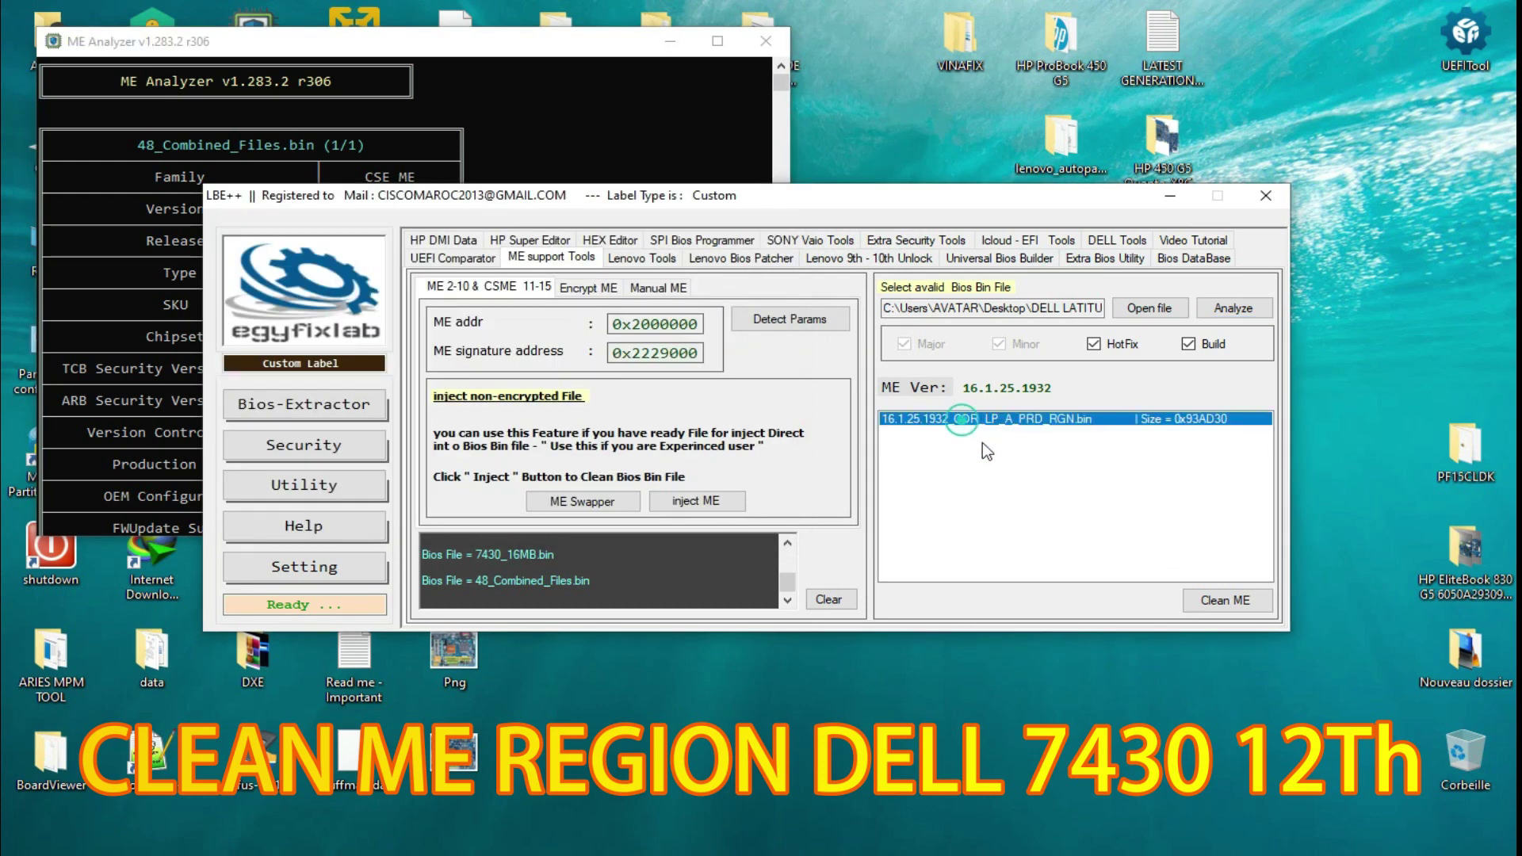
{"action": "left_click", "coordinate": [1207, 601]}
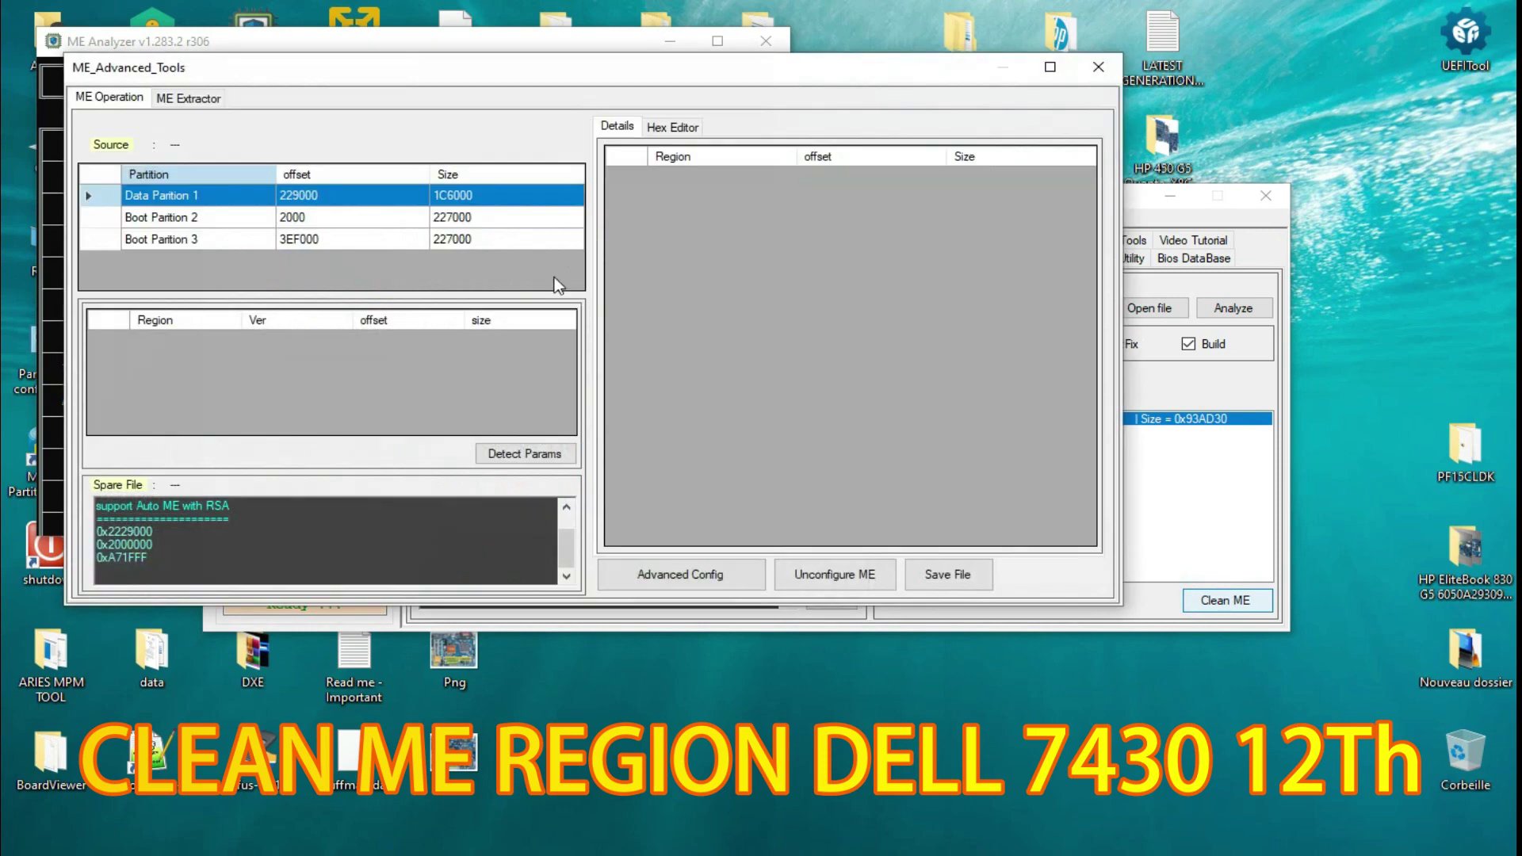
{"action": "left_click_drag", "start_coordinate": [552, 80], "coordinate": [671, 173]}
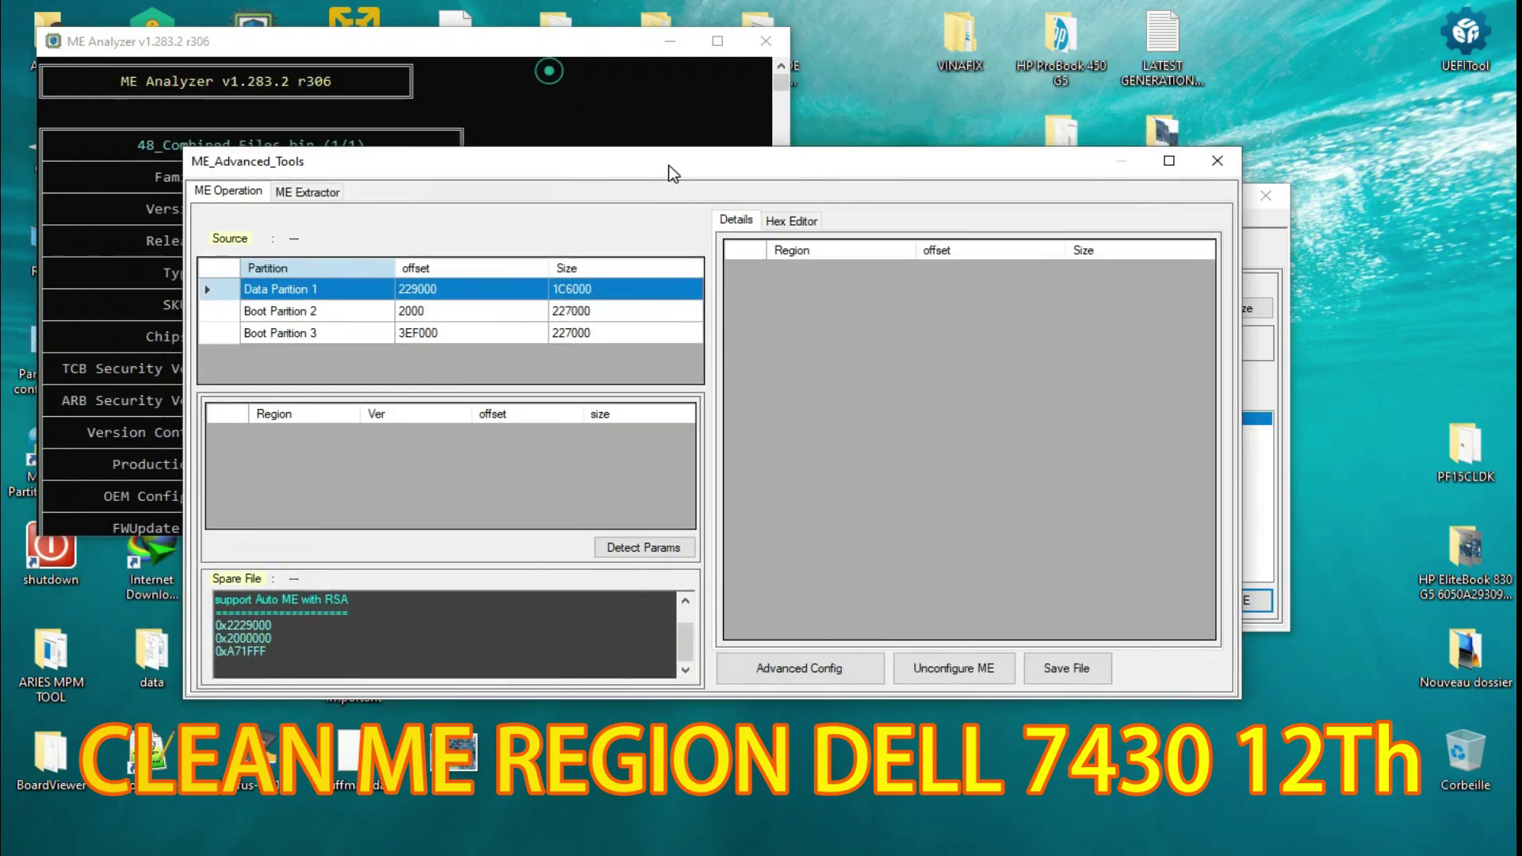
{"action": "left_click", "coordinate": [652, 547]}
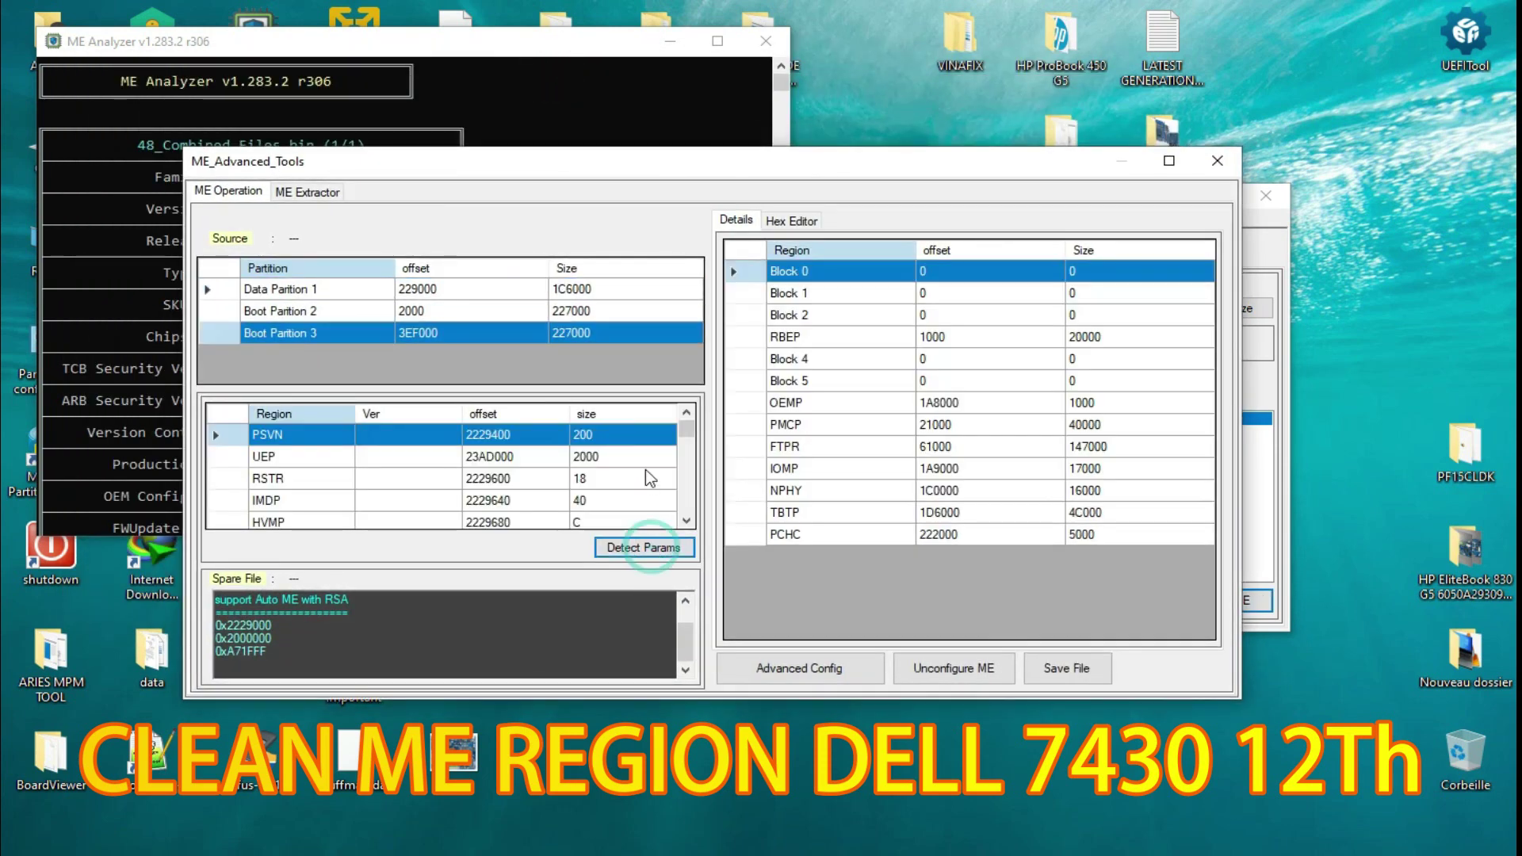
Step: In the advanced configuration, load the region parameters and clear all regions in the first list except UEP
{"action": "left_click", "coordinate": [780, 678]}
{"action": "left_click", "coordinate": [930, 552]}
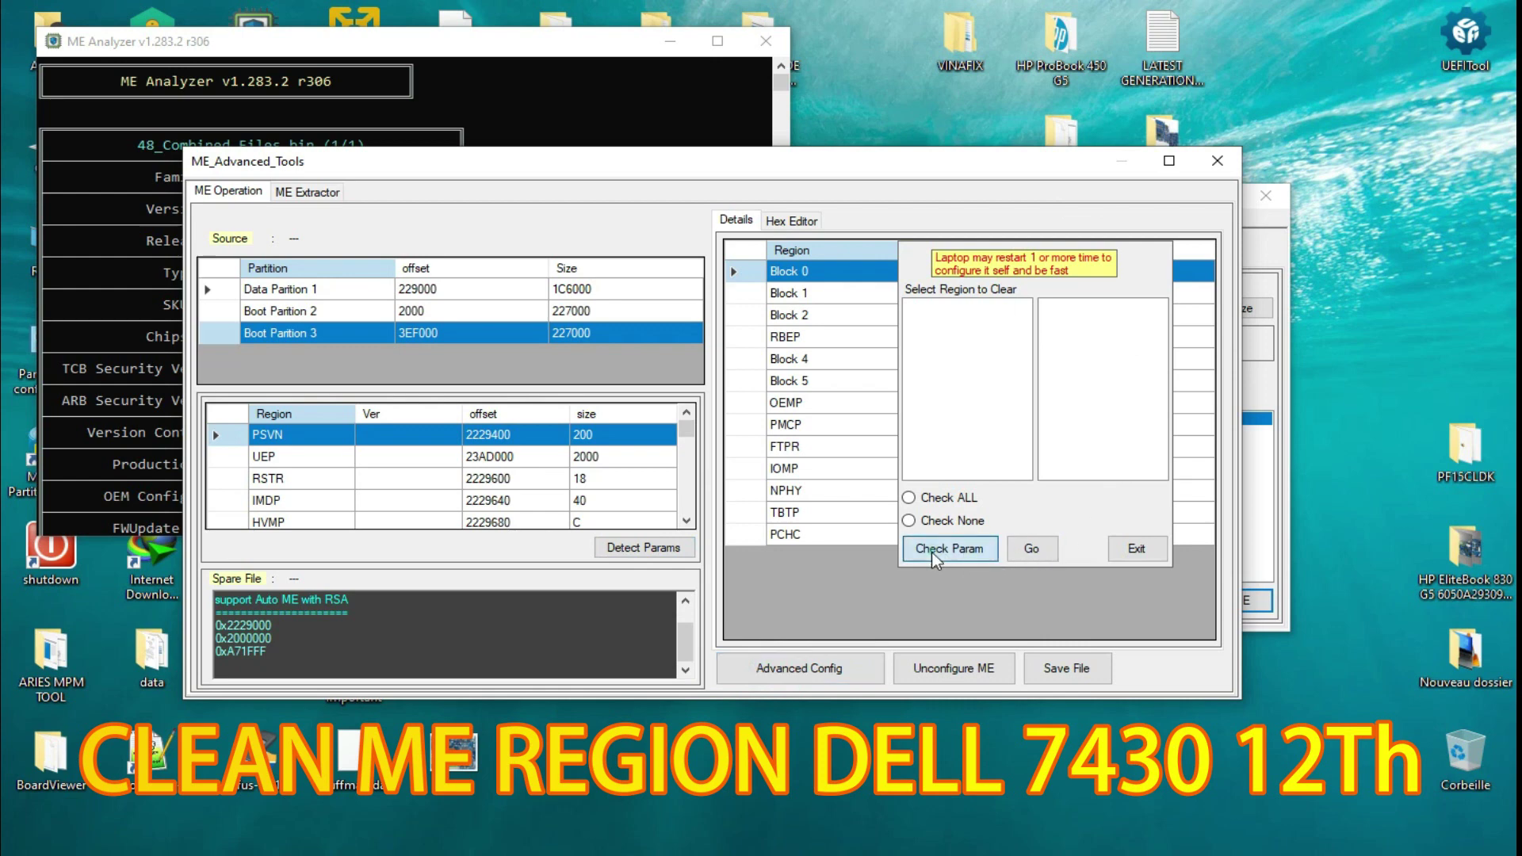
{"action": "left_click", "coordinate": [951, 498]}
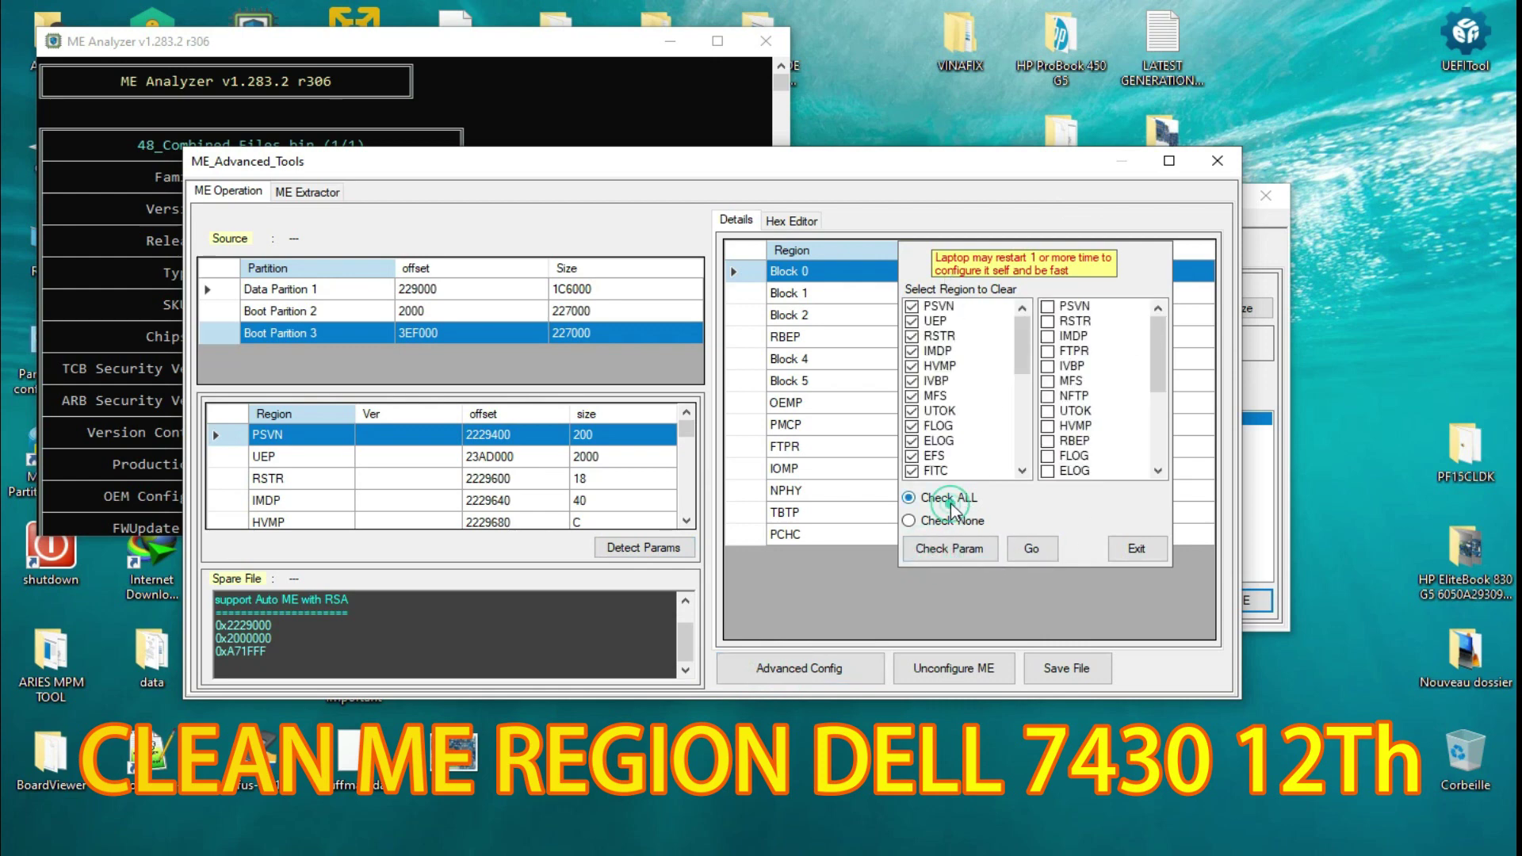
{"action": "left_click", "coordinate": [912, 323]}
{"action": "left_click", "coordinate": [912, 322]}
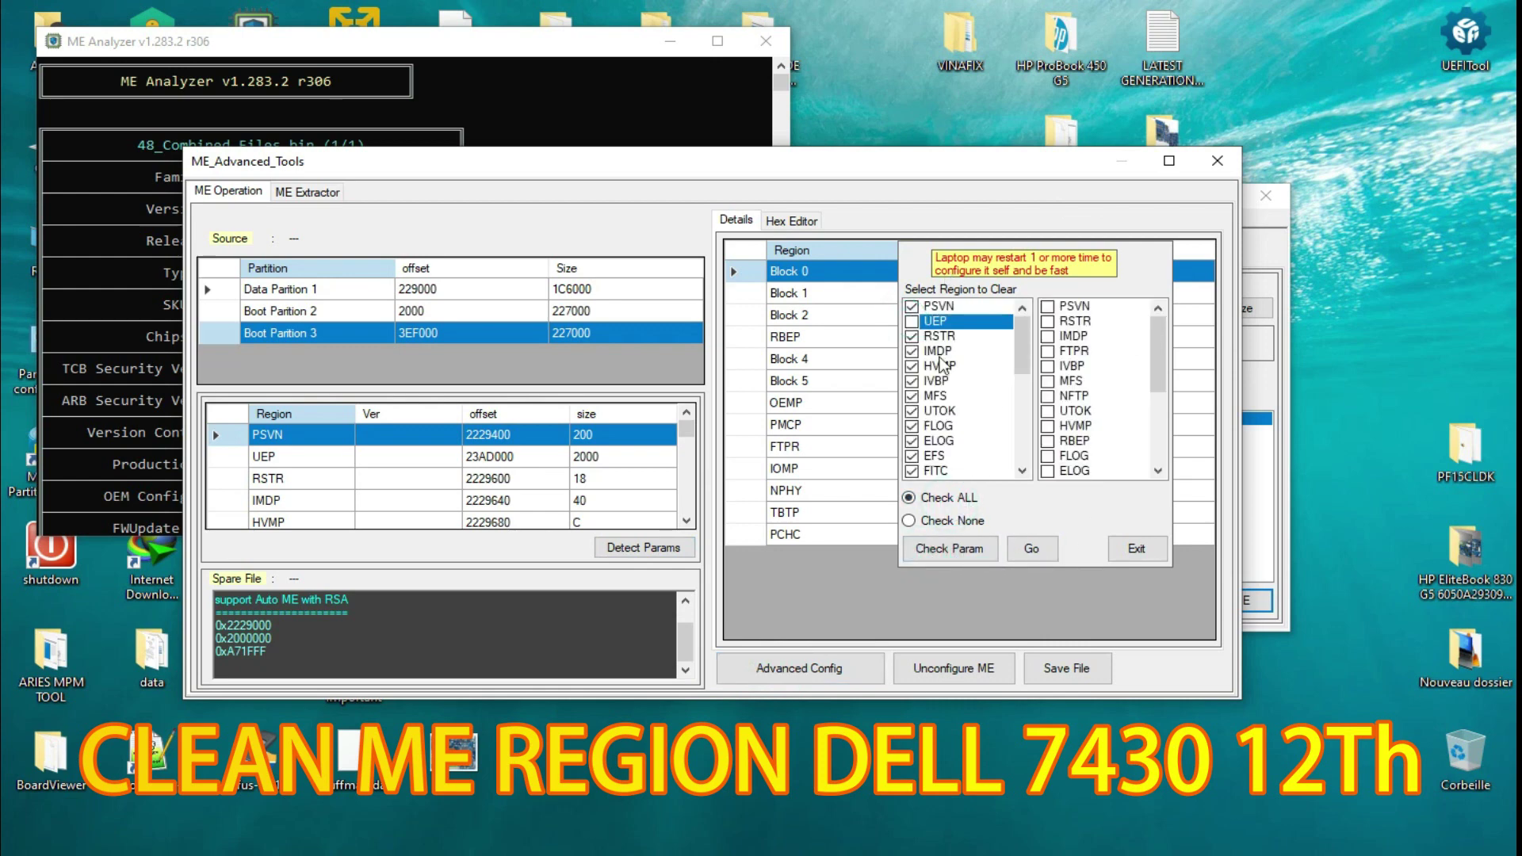
{"action": "left_click_drag", "start_coordinate": [1022, 345], "coordinate": [1019, 303]}
{"action": "left_click", "coordinate": [1031, 549]}
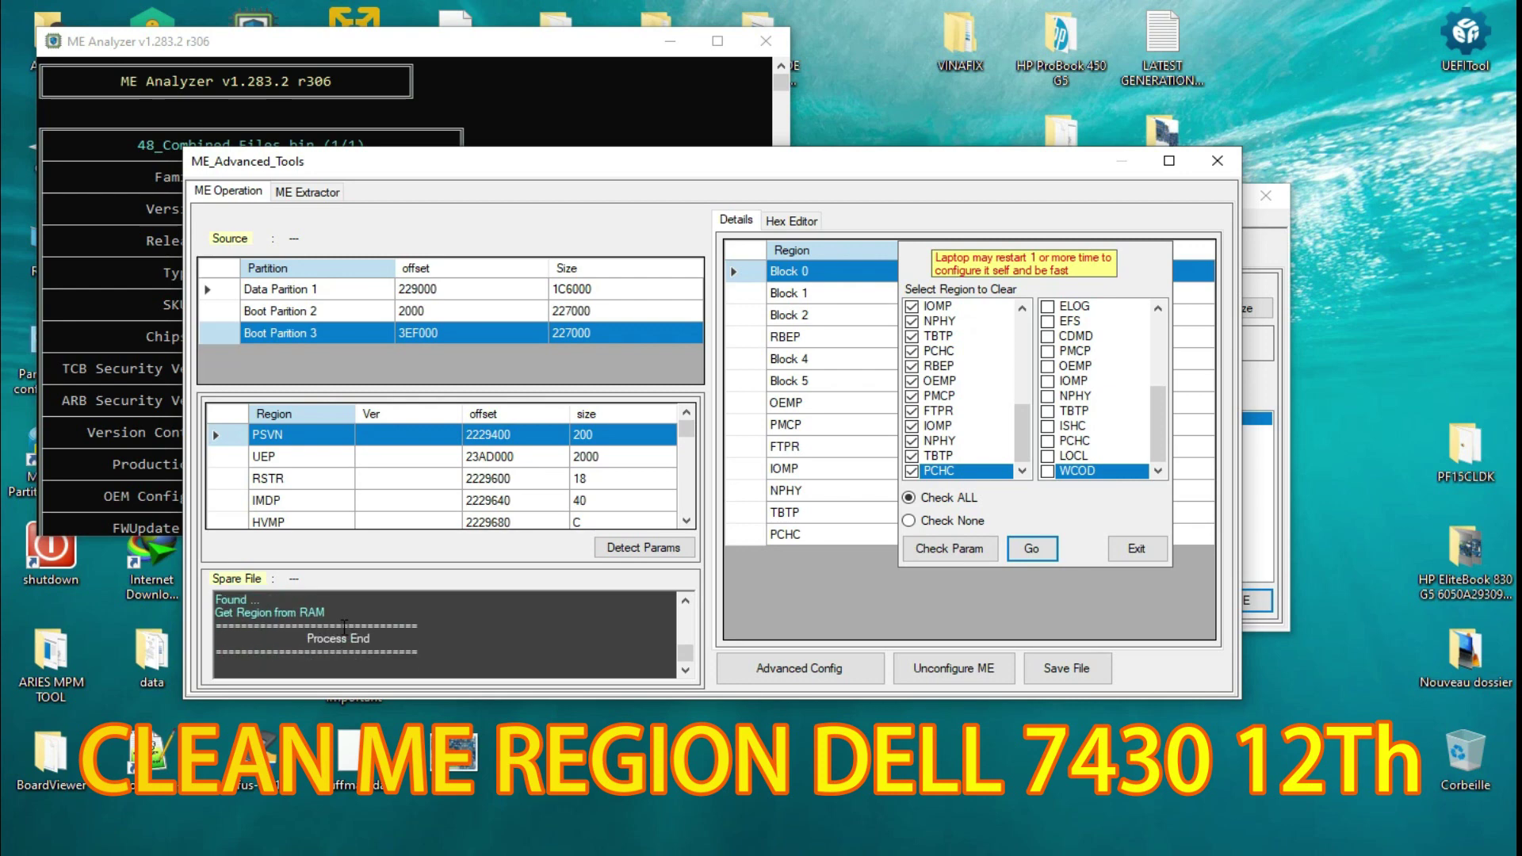
{"action": "left_click", "coordinate": [1140, 552]}
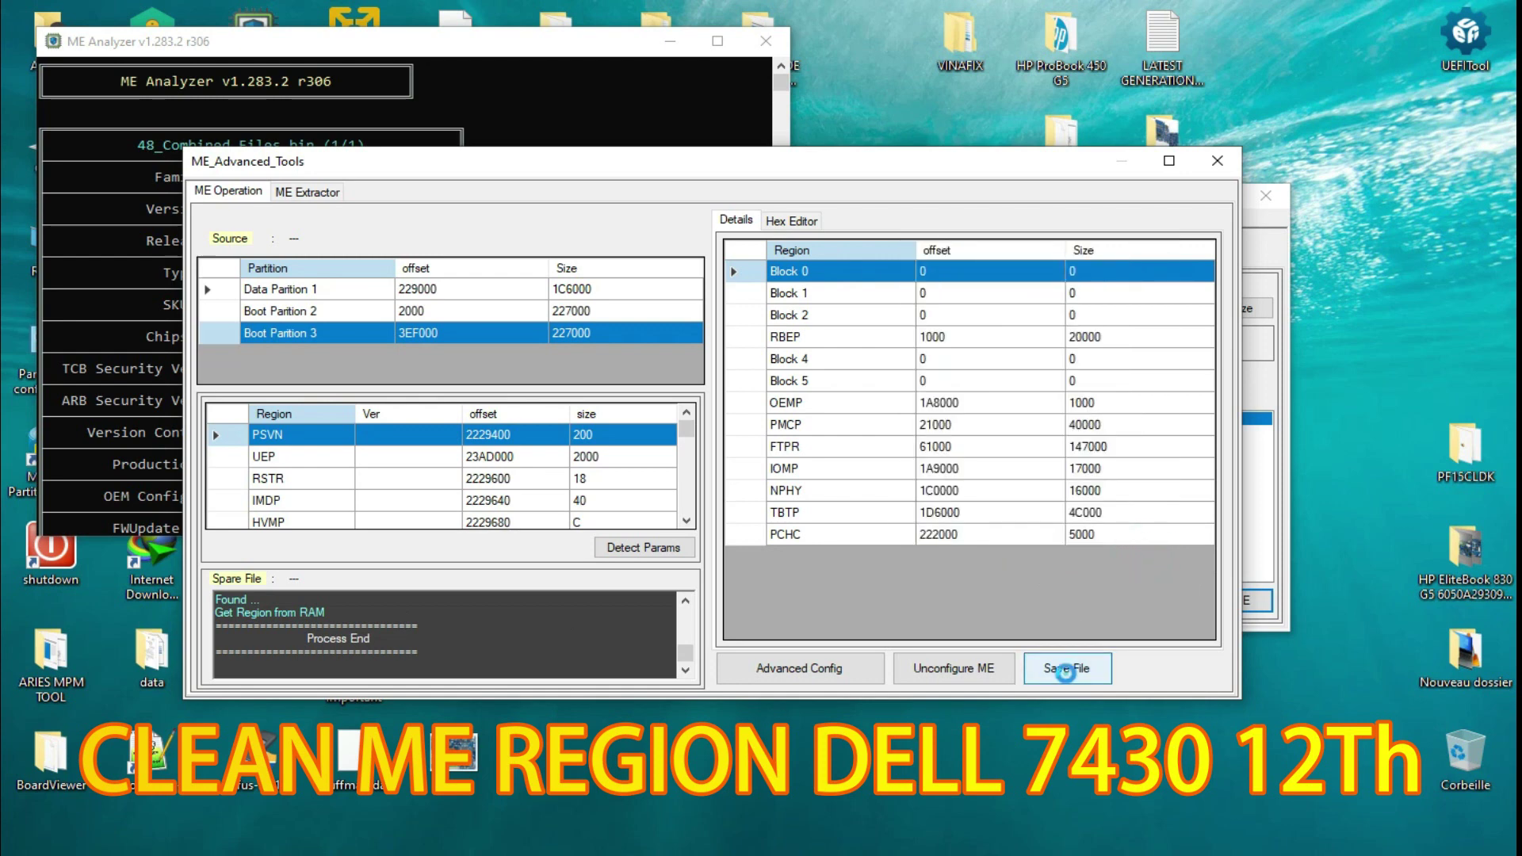
Step: Save the cleaned BIOS as ME_Moded in the DELL LATITUDE 7430 12TH CLEAN ME REGION folder and close ME_Advanced_Tools
{"action": "left_click", "coordinate": [1067, 670]}
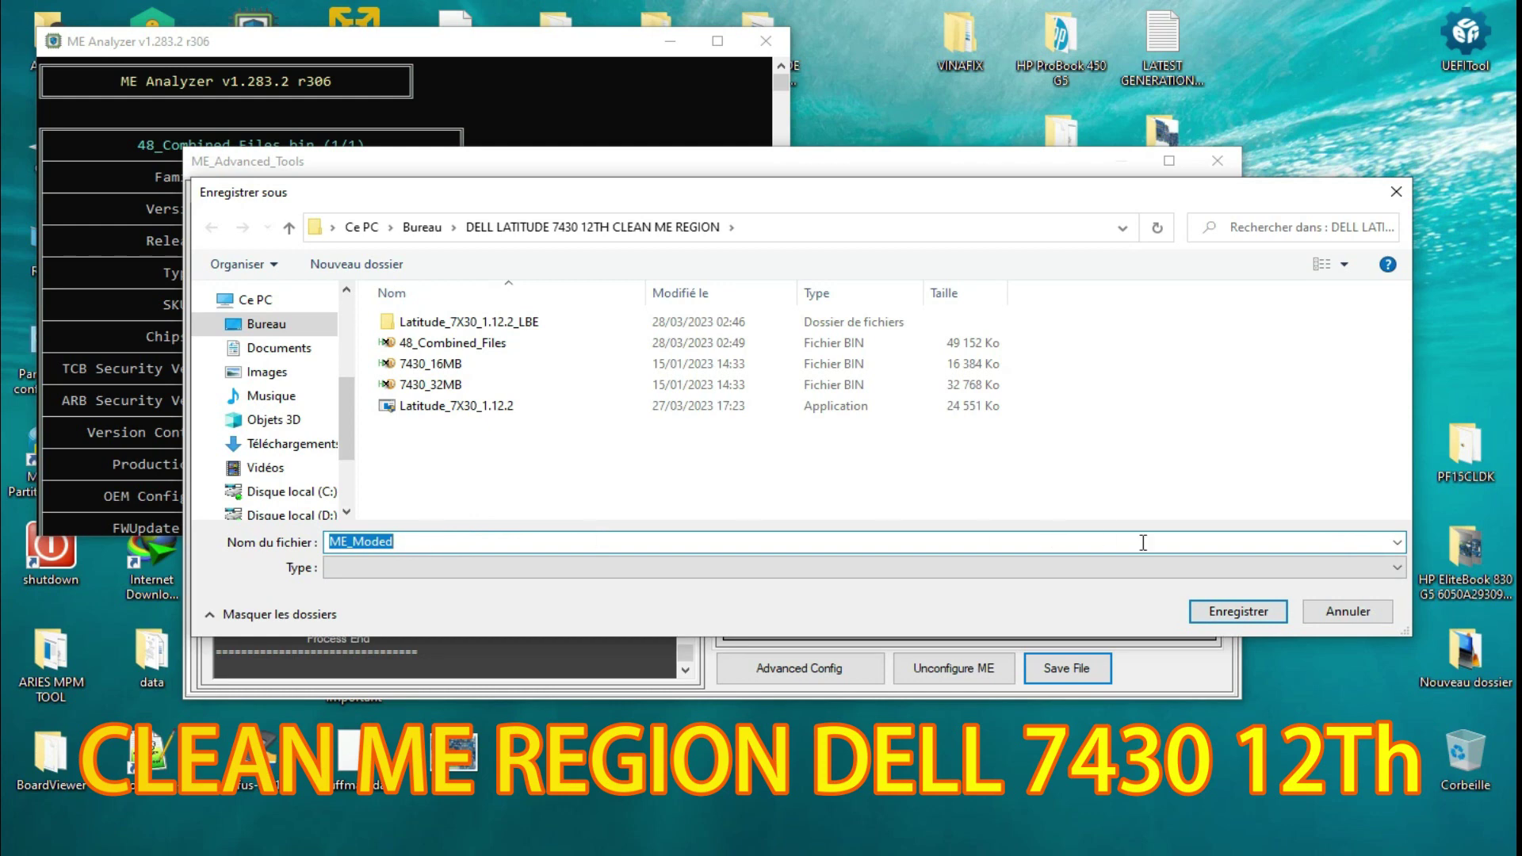
{"action": "left_click", "coordinate": [1221, 613]}
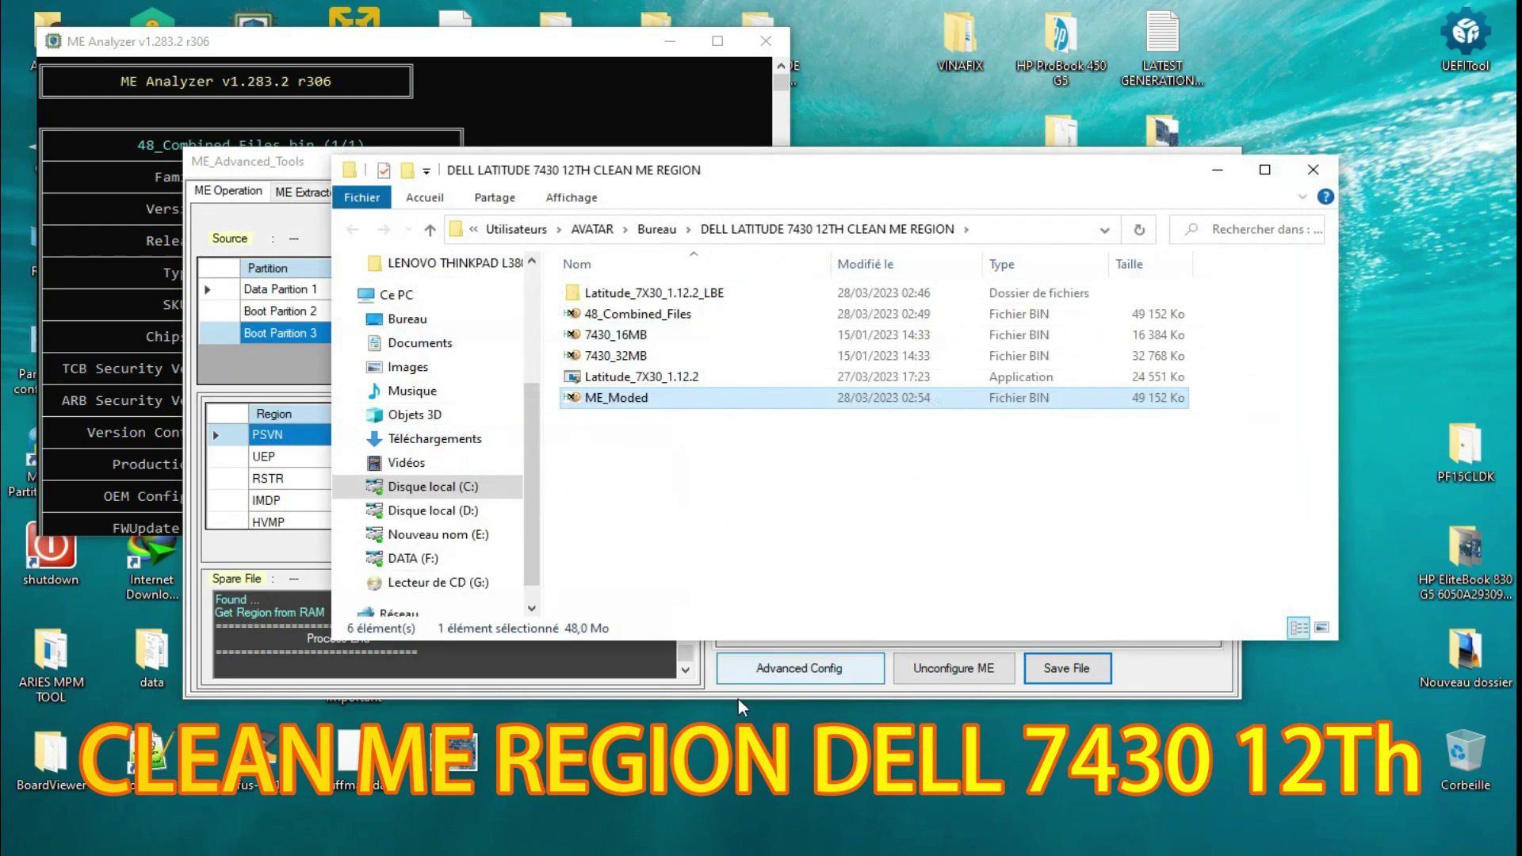
{"action": "left_click", "coordinate": [698, 688]}
{"action": "left_click_drag", "start_coordinate": [1027, 165], "coordinate": [825, 222]}
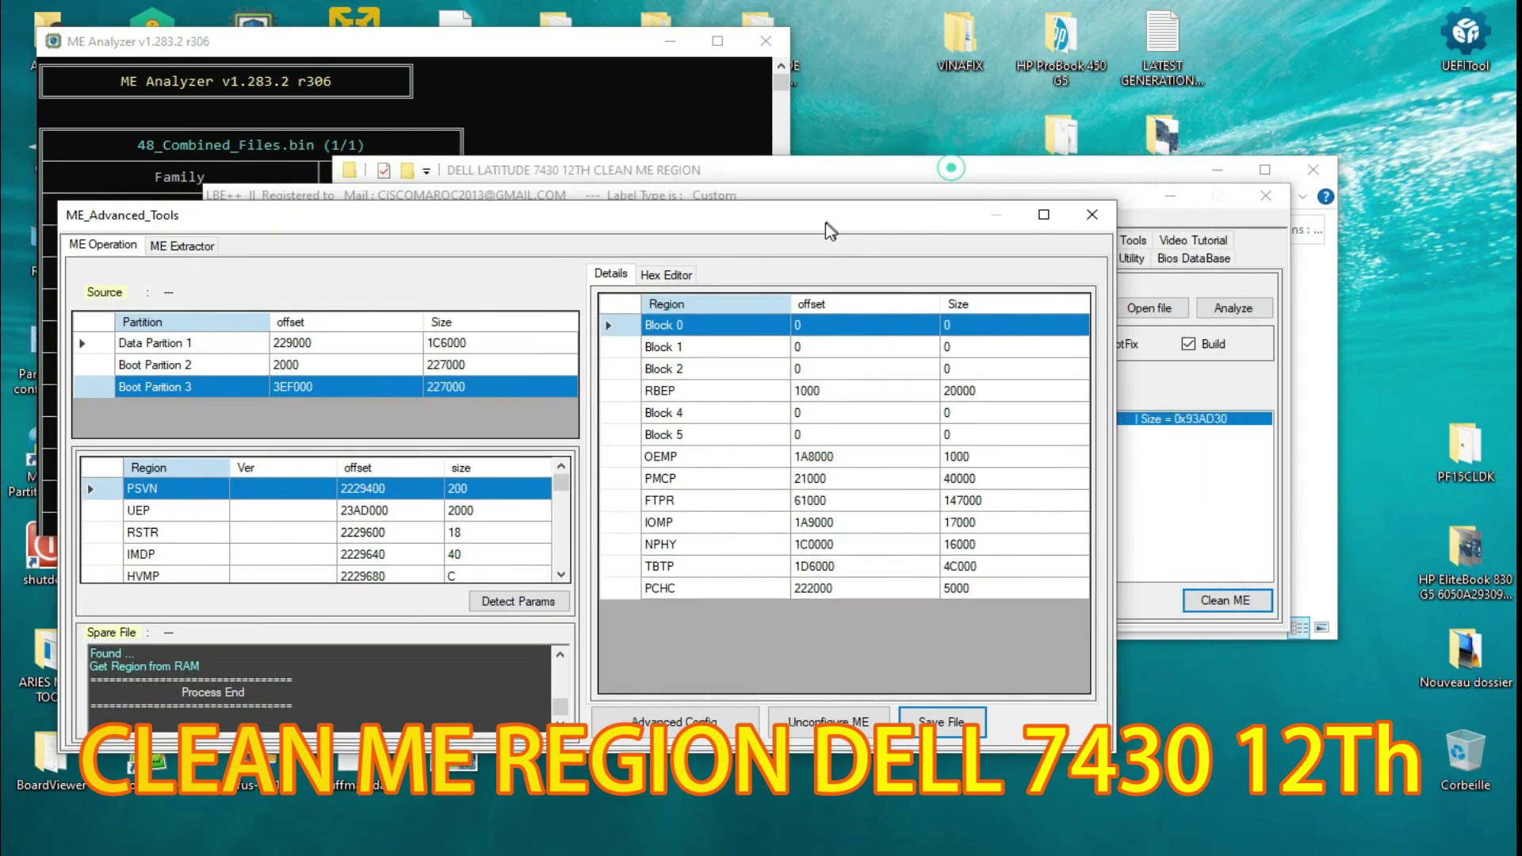
{"action": "left_click", "coordinate": [1106, 219]}
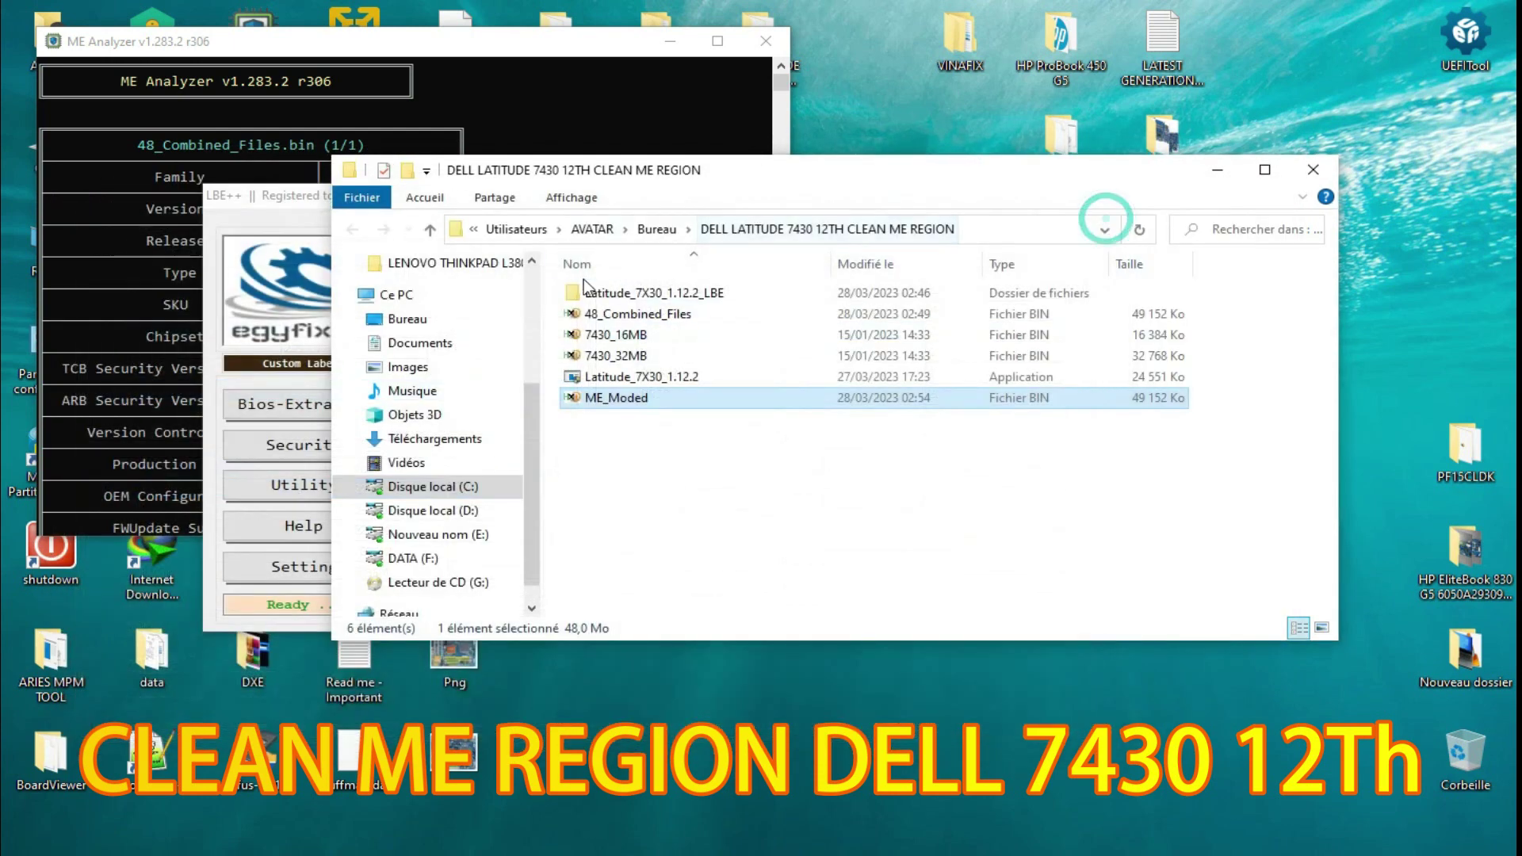
Step: Load ME_Moded.BIN as the BIOS file in LBE++ and run the ME analysis on it with default options
{"action": "left_click", "coordinate": [762, 521]}
{"action": "key", "text": "alt+Tab"}
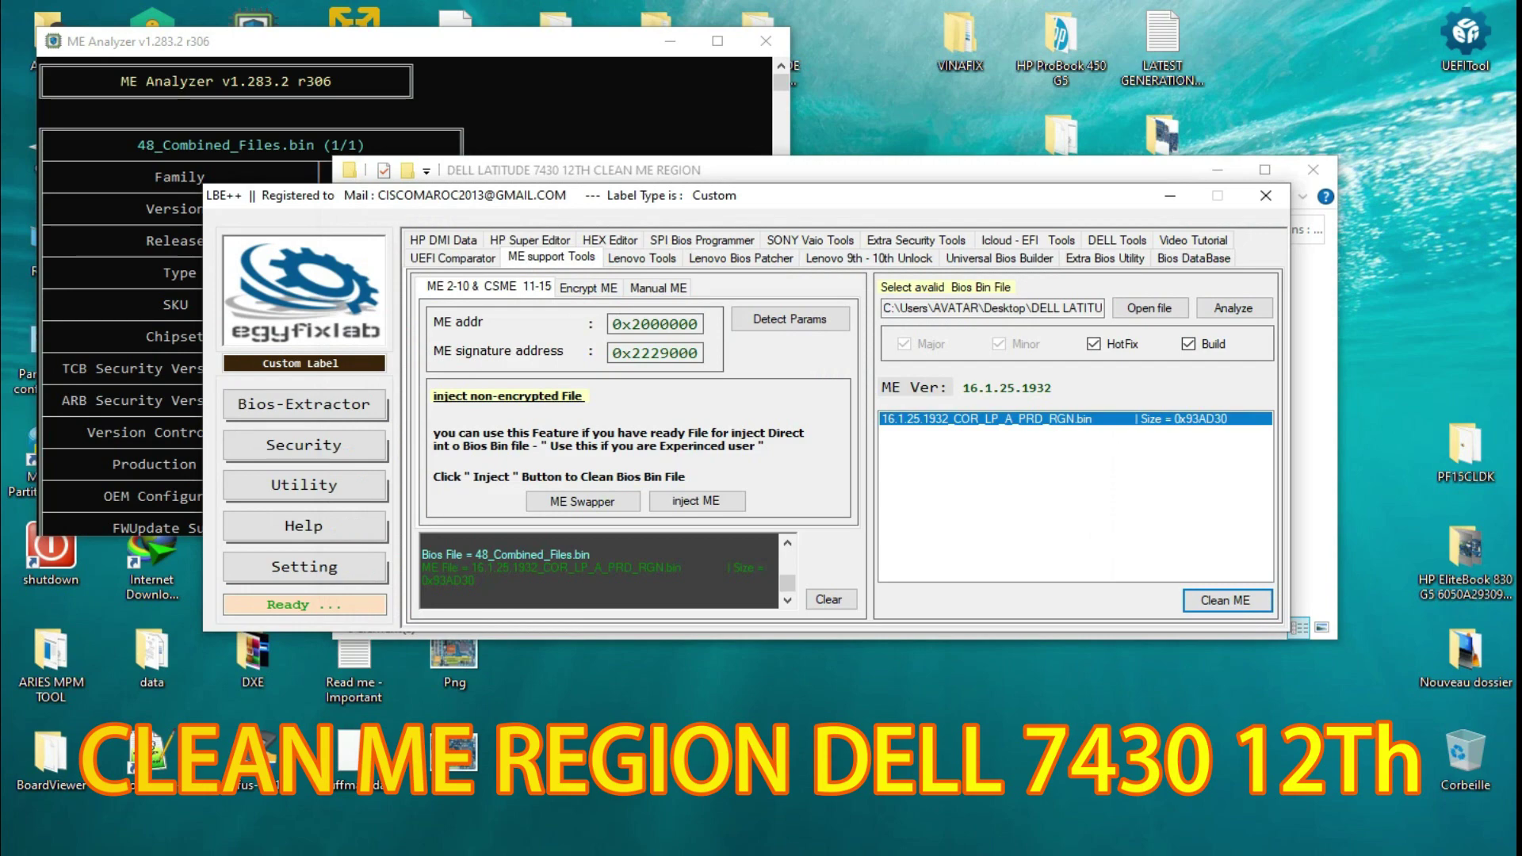
{"action": "left_click", "coordinate": [1135, 310]}
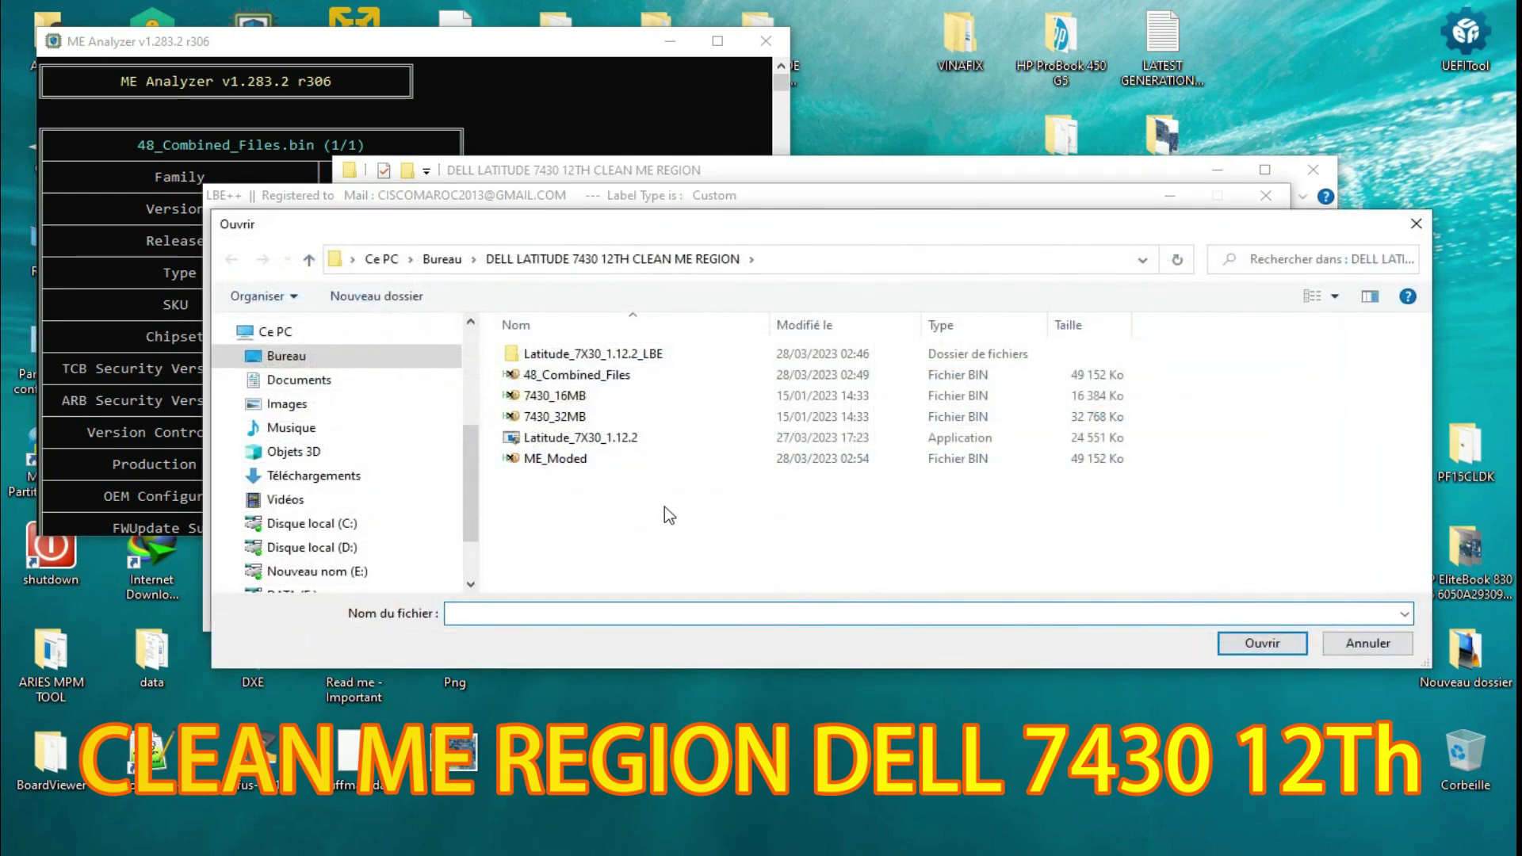
{"action": "left_click", "coordinate": [561, 464]}
{"action": "double_click", "coordinate": [560, 464]}
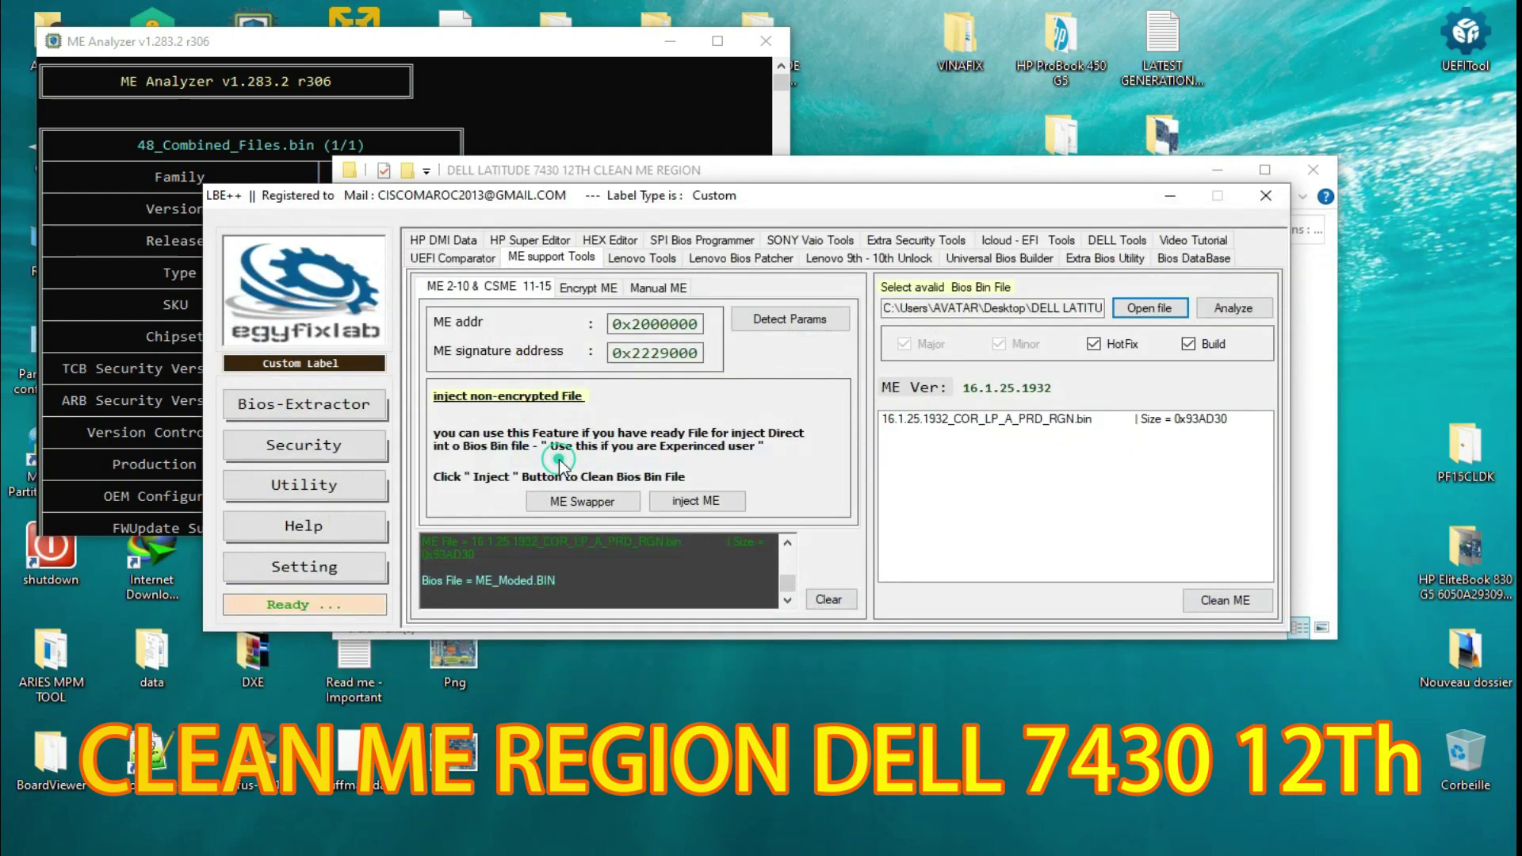
{"action": "left_click", "coordinate": [1234, 311]}
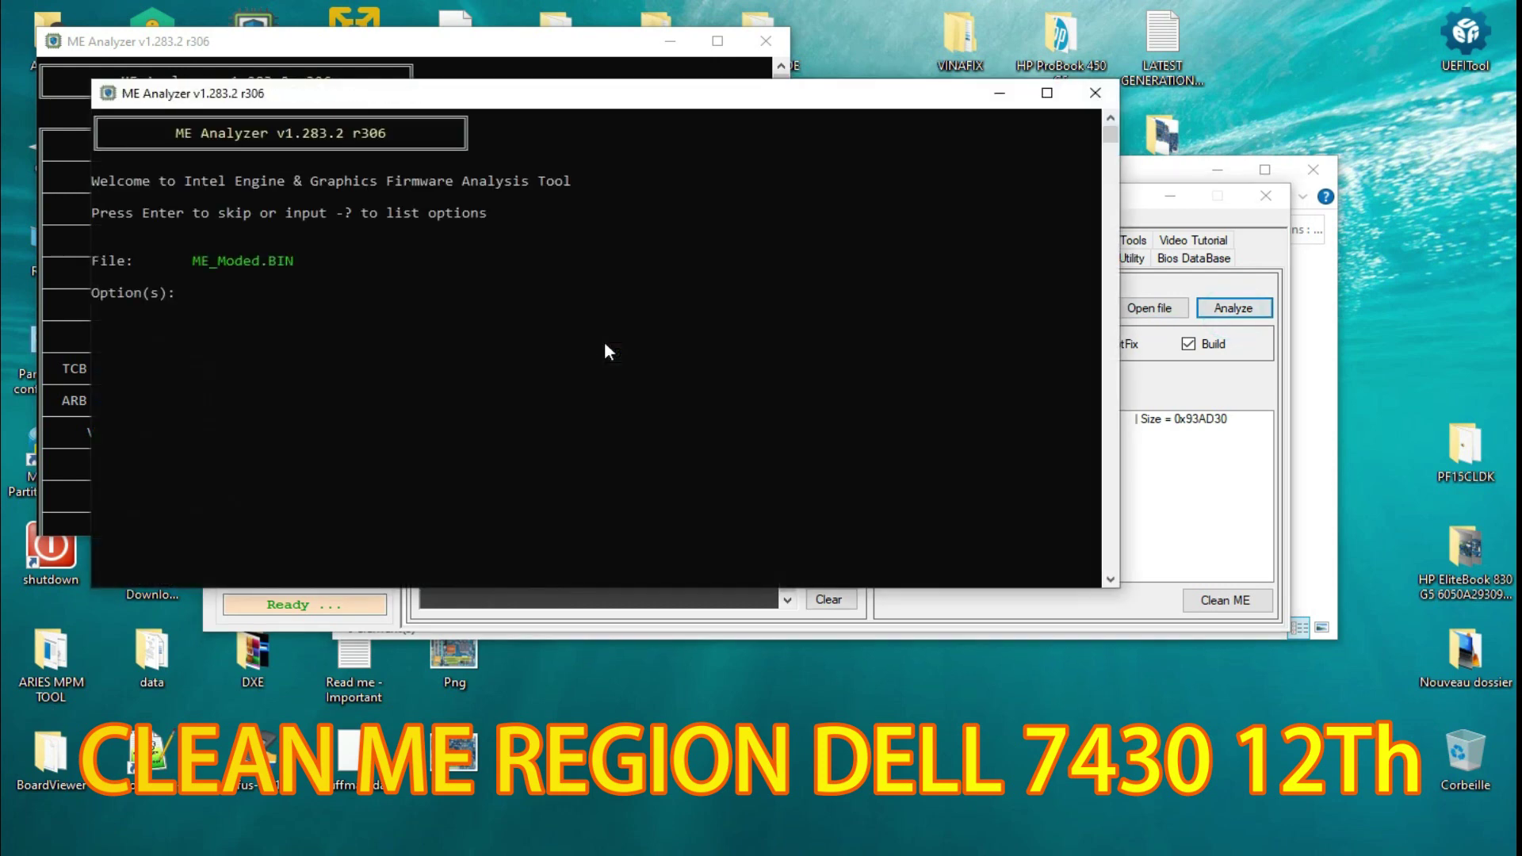
{"action": "left_click", "coordinate": [601, 341]}
{"action": "key", "text": "Return"}
{"action": "key", "text": "Return"}
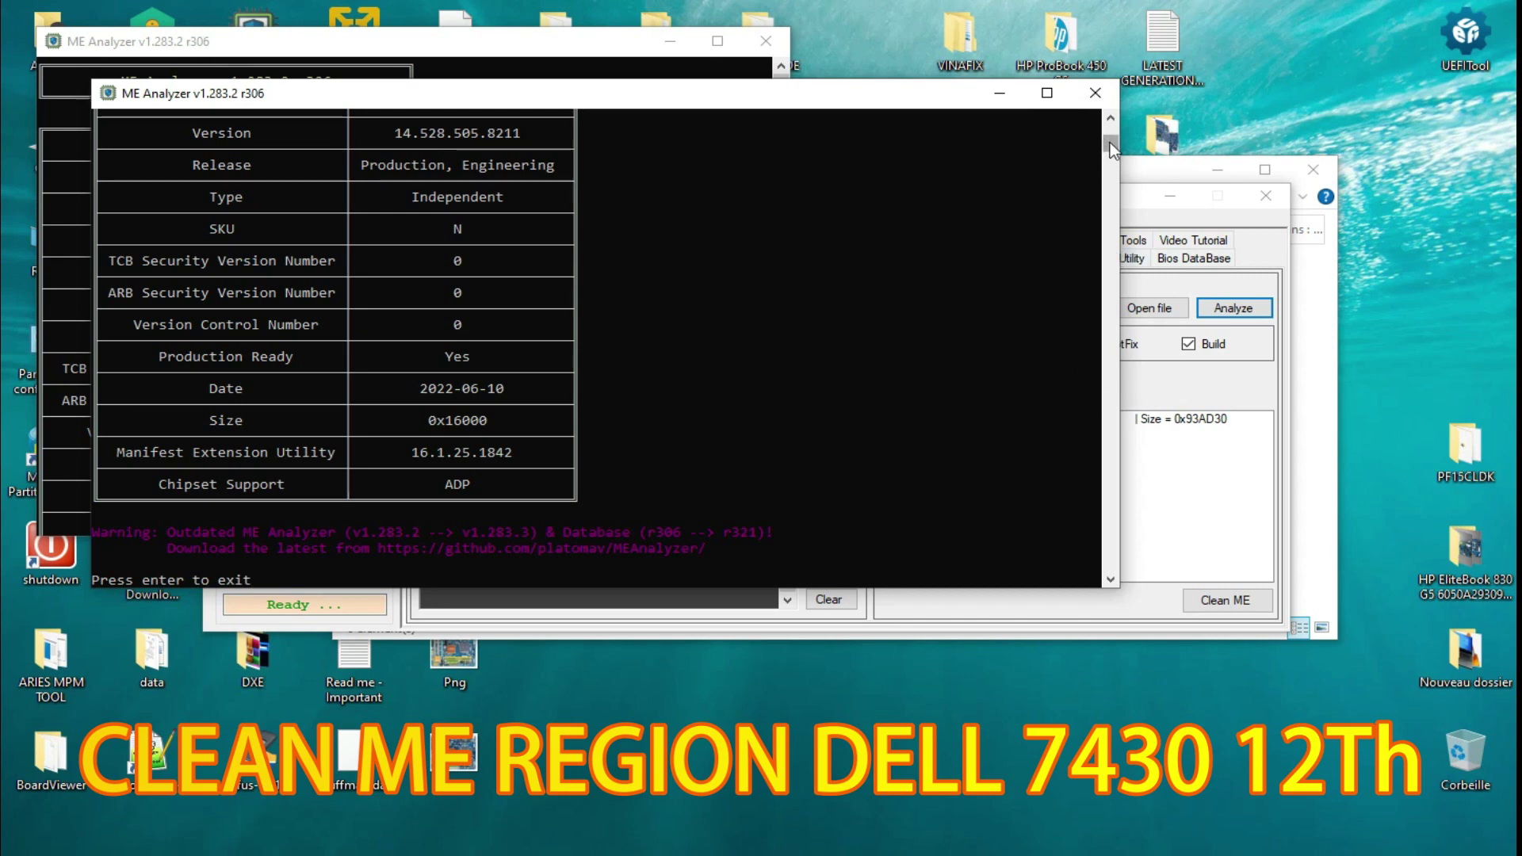
Step: Find the File System State entry in the ME_Moded.BIN report and highlight its value
{"action": "scroll", "coordinate": [873, 379], "scroll_direction": "up", "scroll_amount": 10}
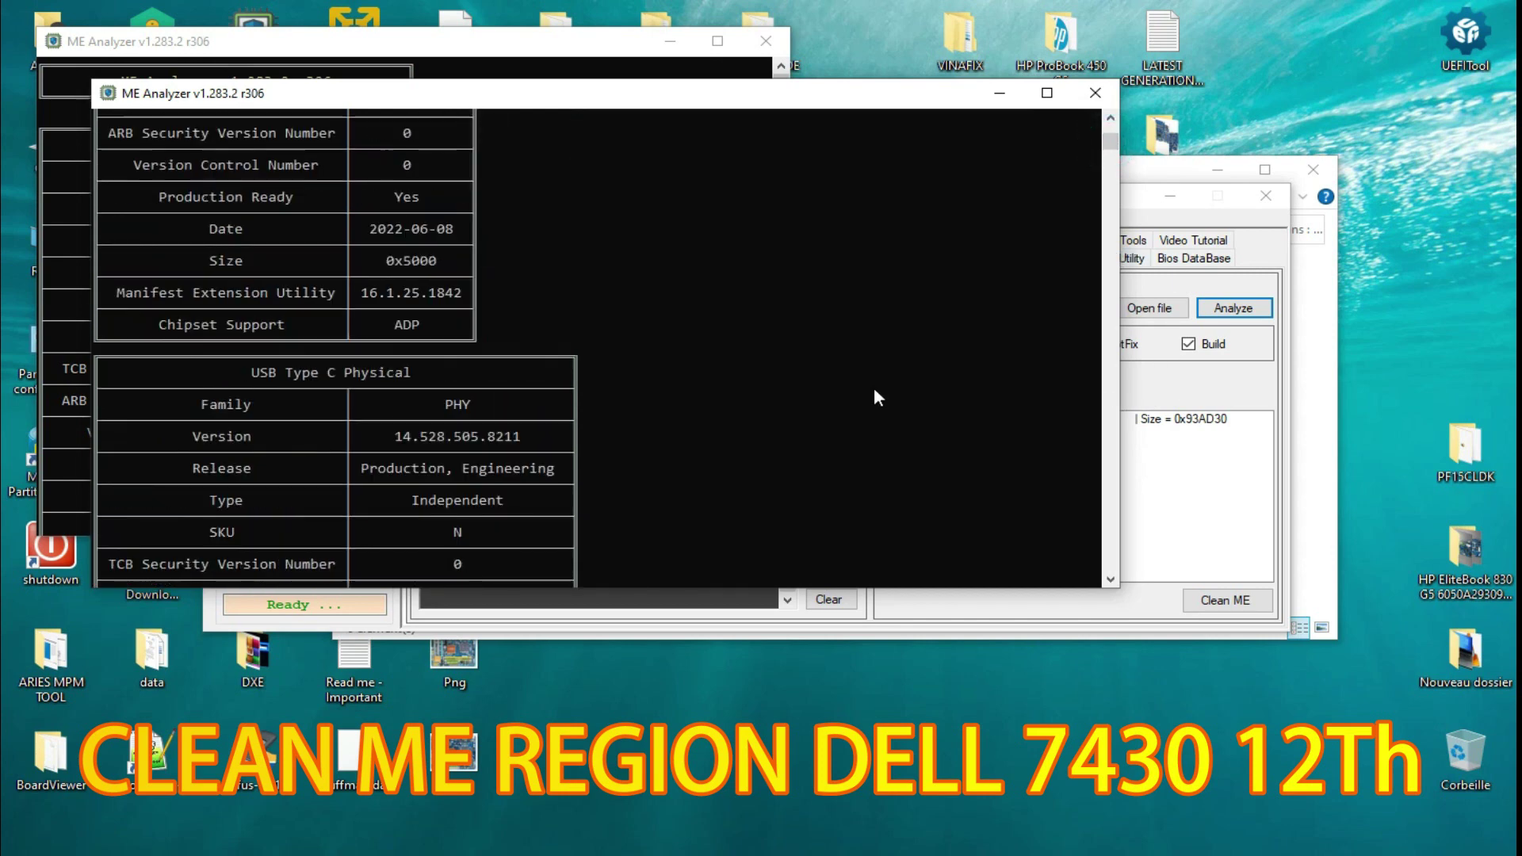
{"action": "scroll", "coordinate": [871, 387], "scroll_direction": "down", "scroll_amount": 15}
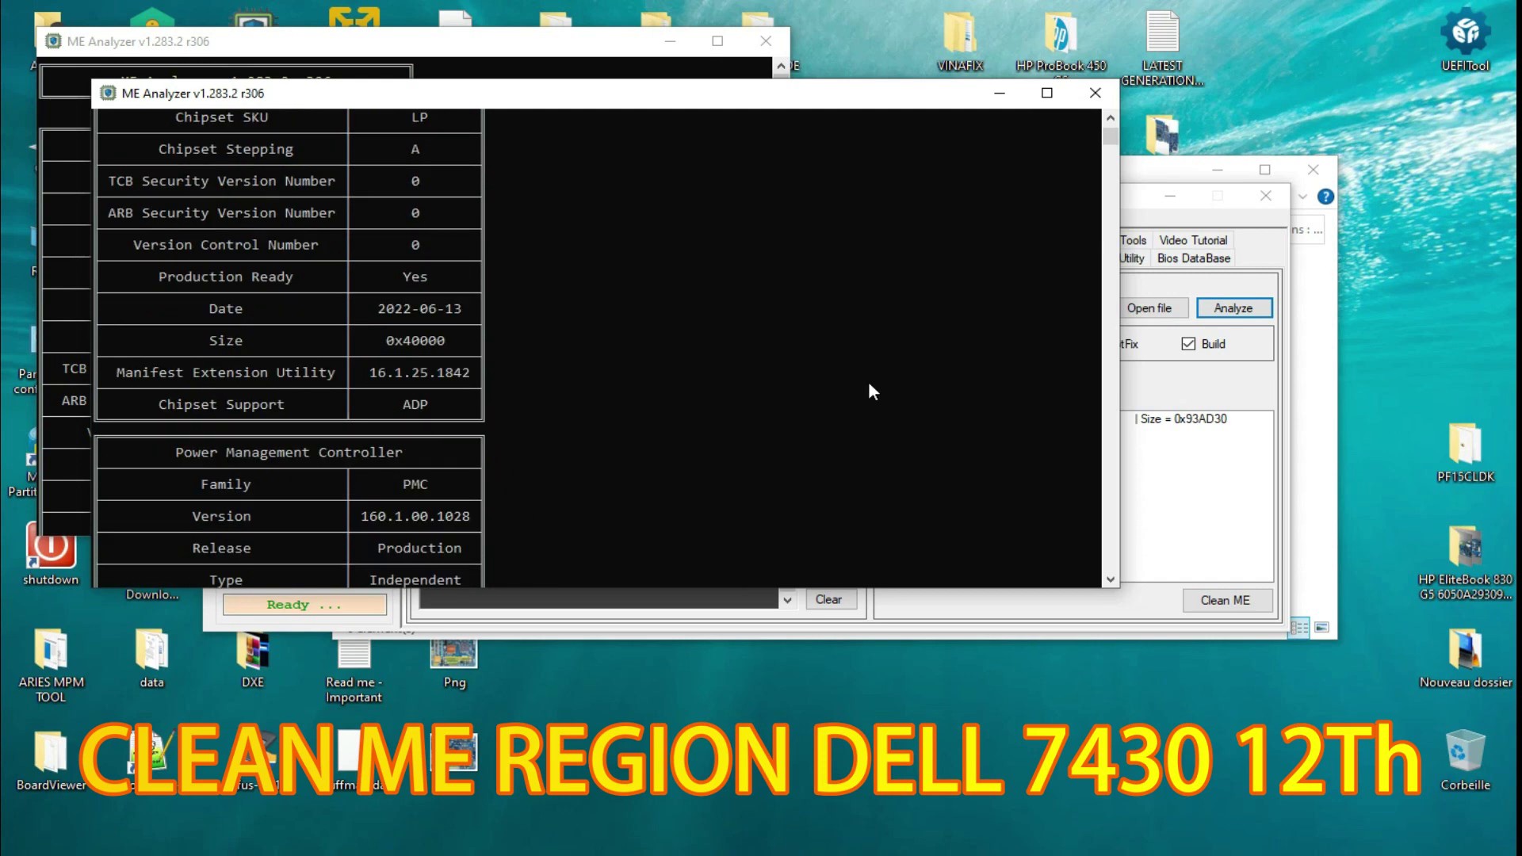
{"action": "scroll", "coordinate": [870, 385], "scroll_direction": "up", "scroll_amount": 6}
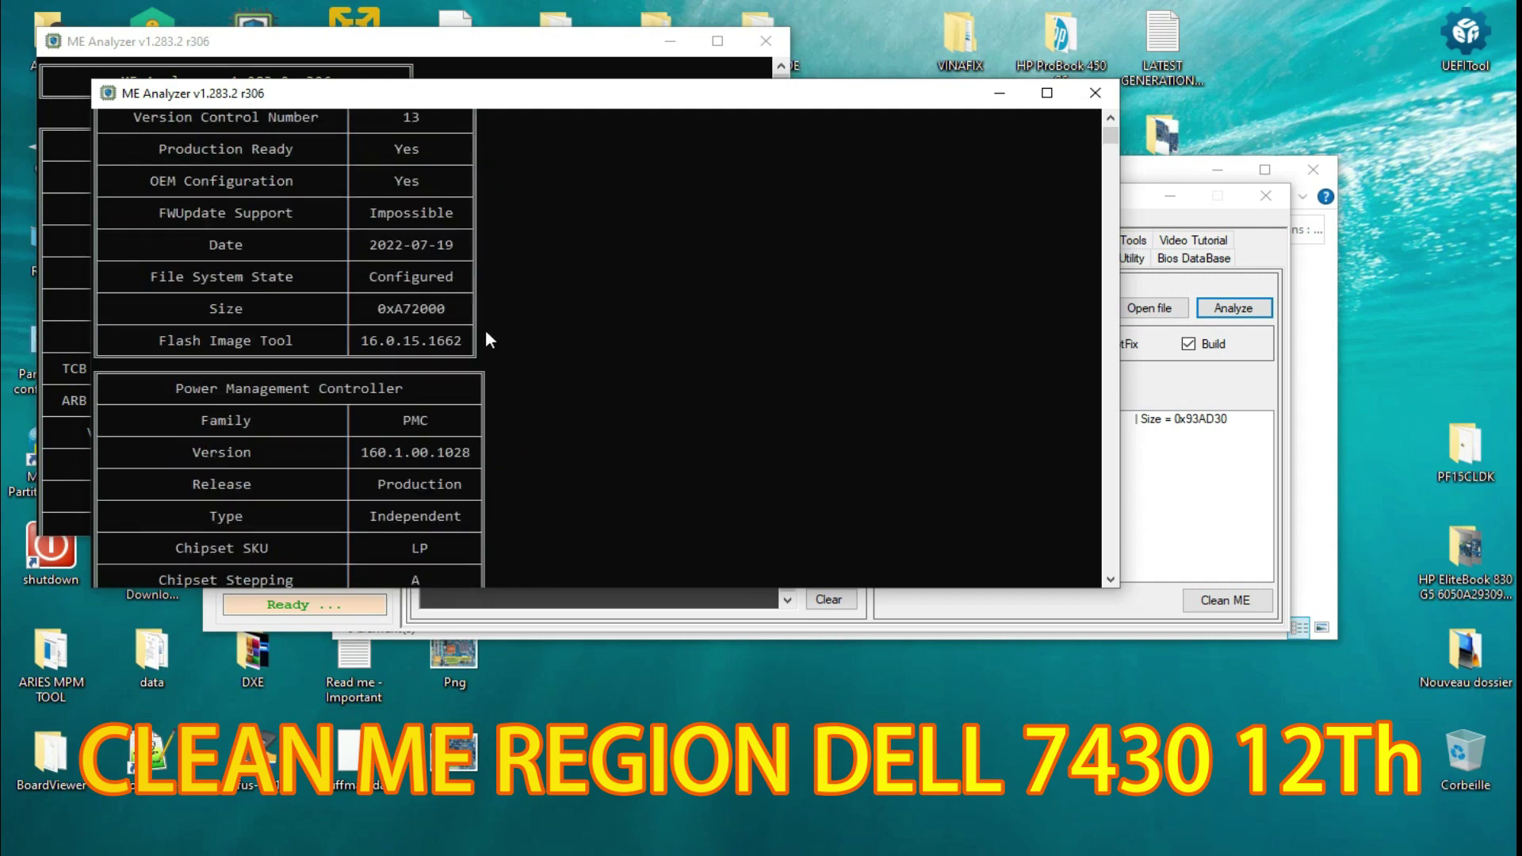
{"action": "scroll", "coordinate": [476, 333], "scroll_direction": "up", "scroll_amount": 1}
{"action": "left_click_drag", "start_coordinate": [373, 325], "coordinate": [450, 324]}
Step: Arrange the 48_Combined_Files.bin and ME_Moded.BIN reports side by side to compare their File System State entries
{"action": "left_click_drag", "start_coordinate": [444, 103], "coordinate": [786, 129]}
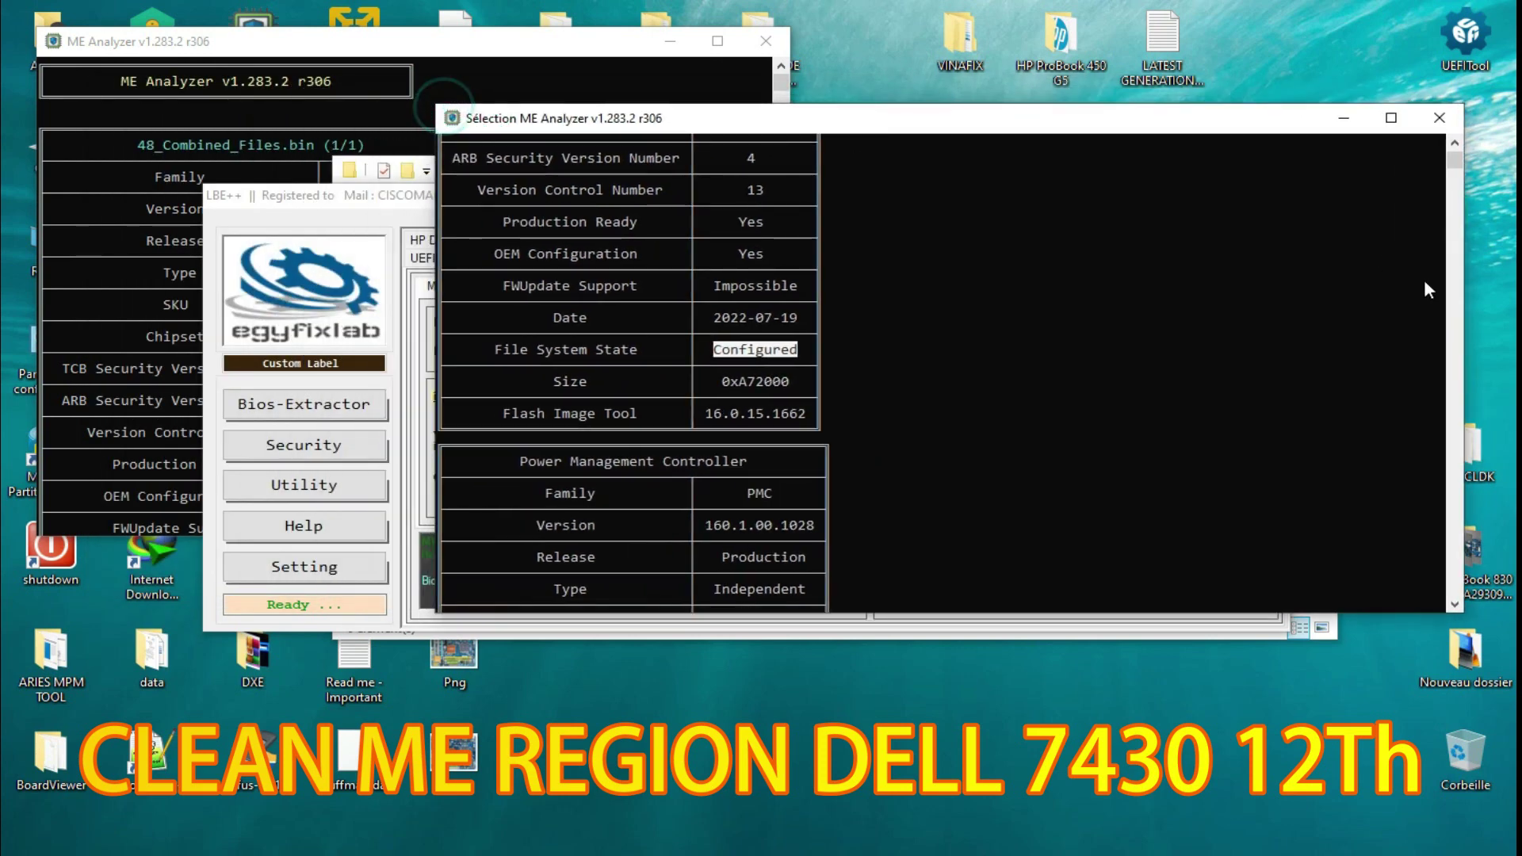
{"action": "left_click_drag", "start_coordinate": [1463, 274], "coordinate": [1124, 261]}
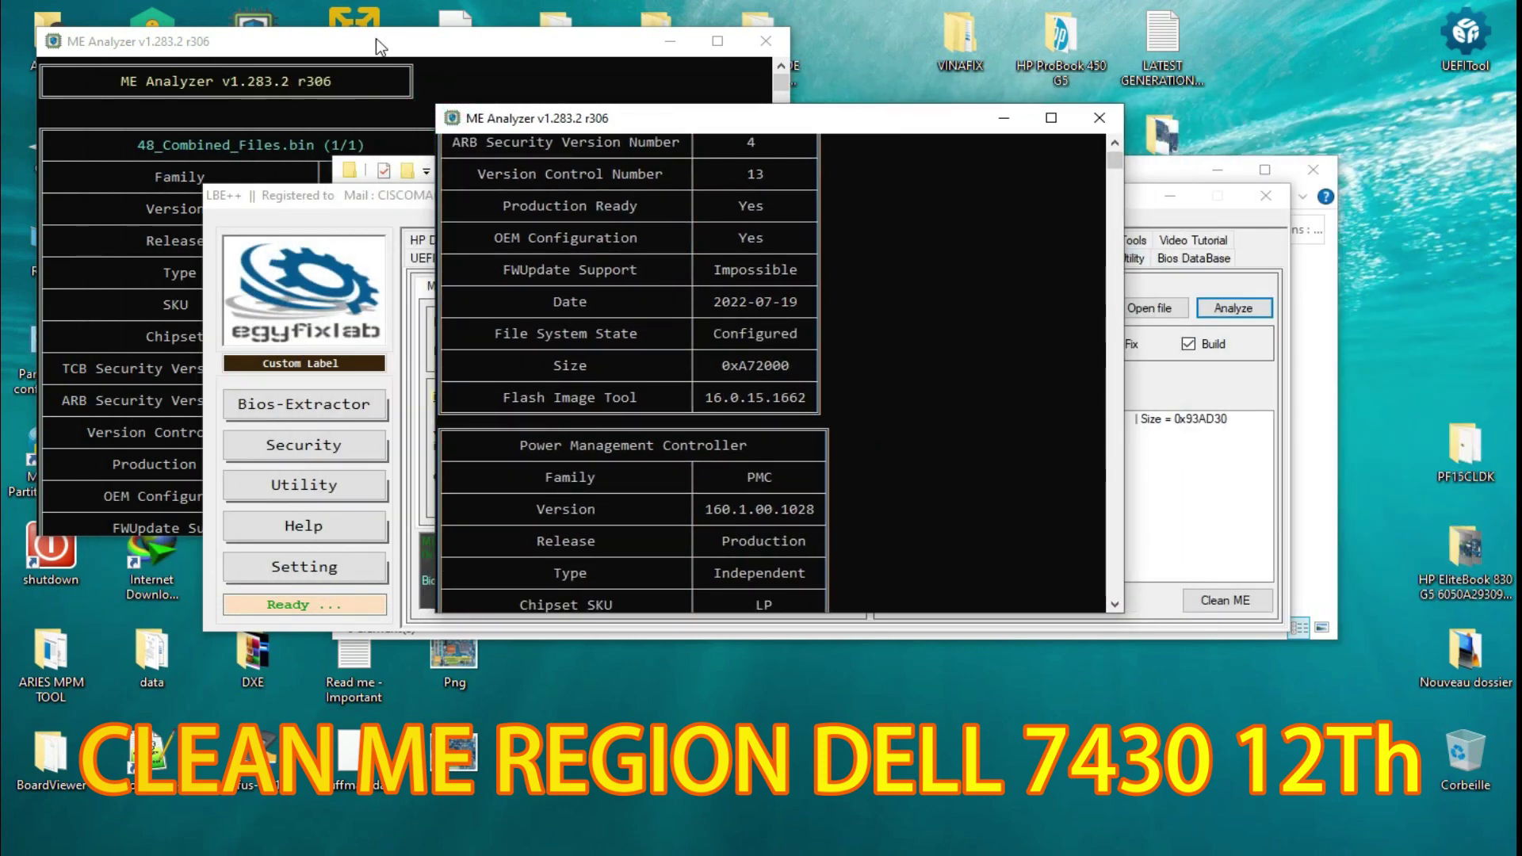
{"action": "left_click_drag", "start_coordinate": [428, 47], "coordinate": [403, 127]}
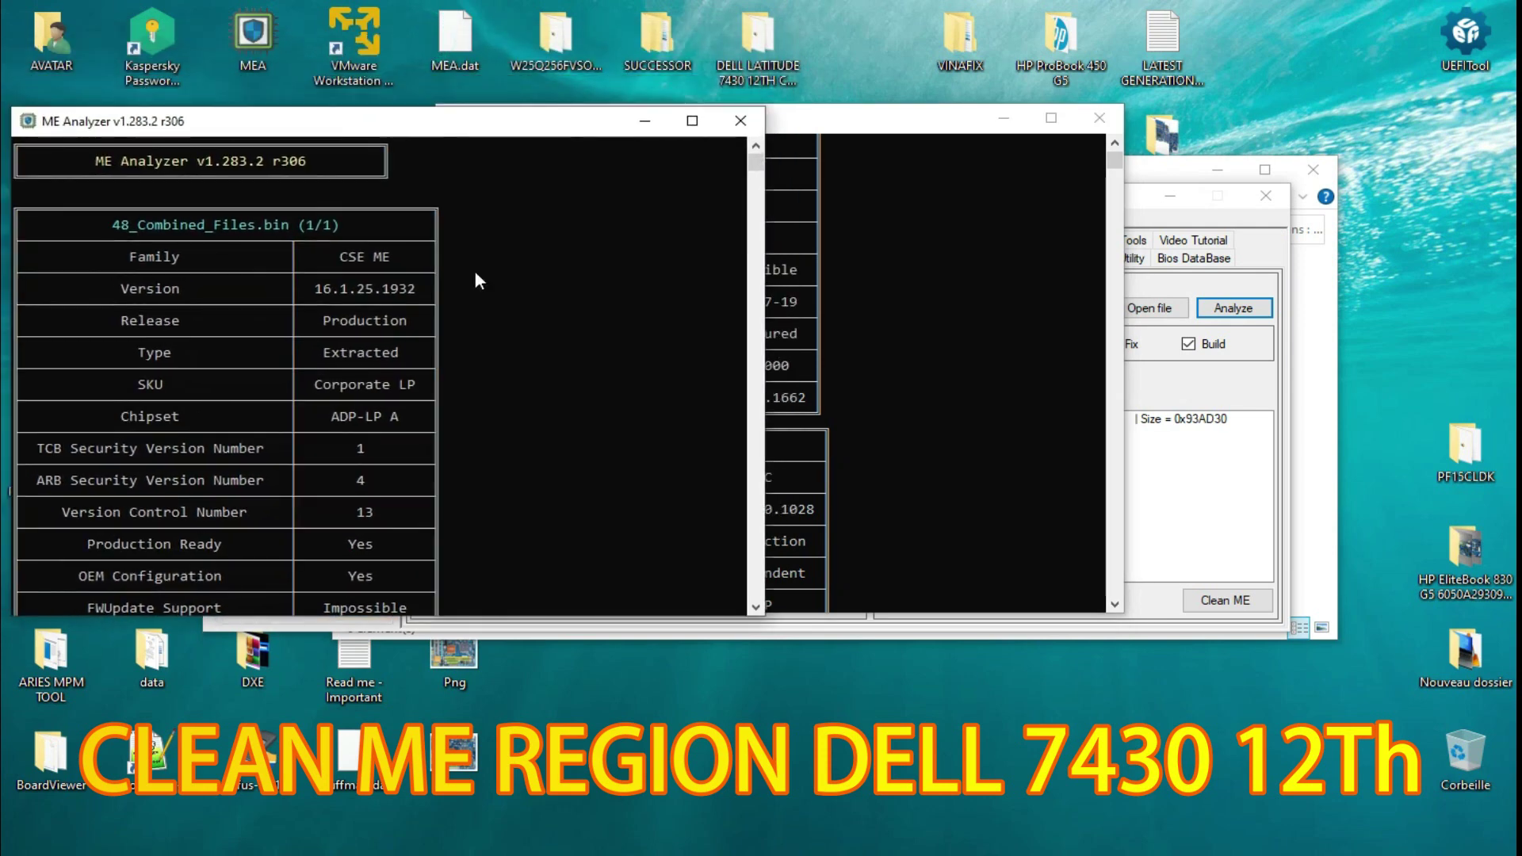
{"action": "scroll", "coordinate": [527, 356], "scroll_direction": "down", "scroll_amount": 6}
{"action": "left_click_drag", "start_coordinate": [888, 121], "coordinate": [1125, 128]}
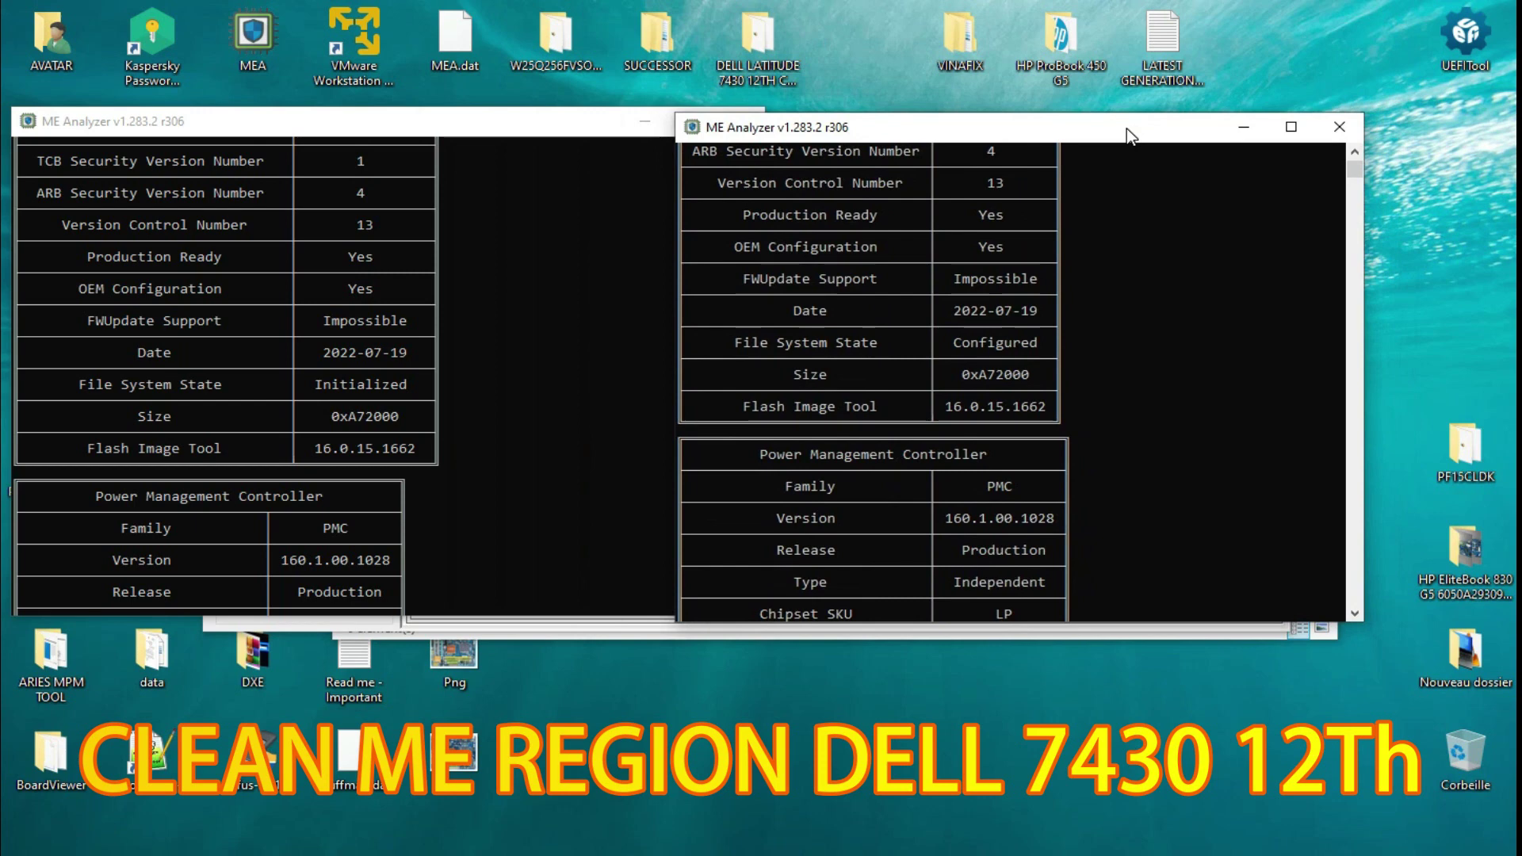
{"action": "scroll", "coordinate": [395, 387], "scroll_direction": "up", "scroll_amount": 2}
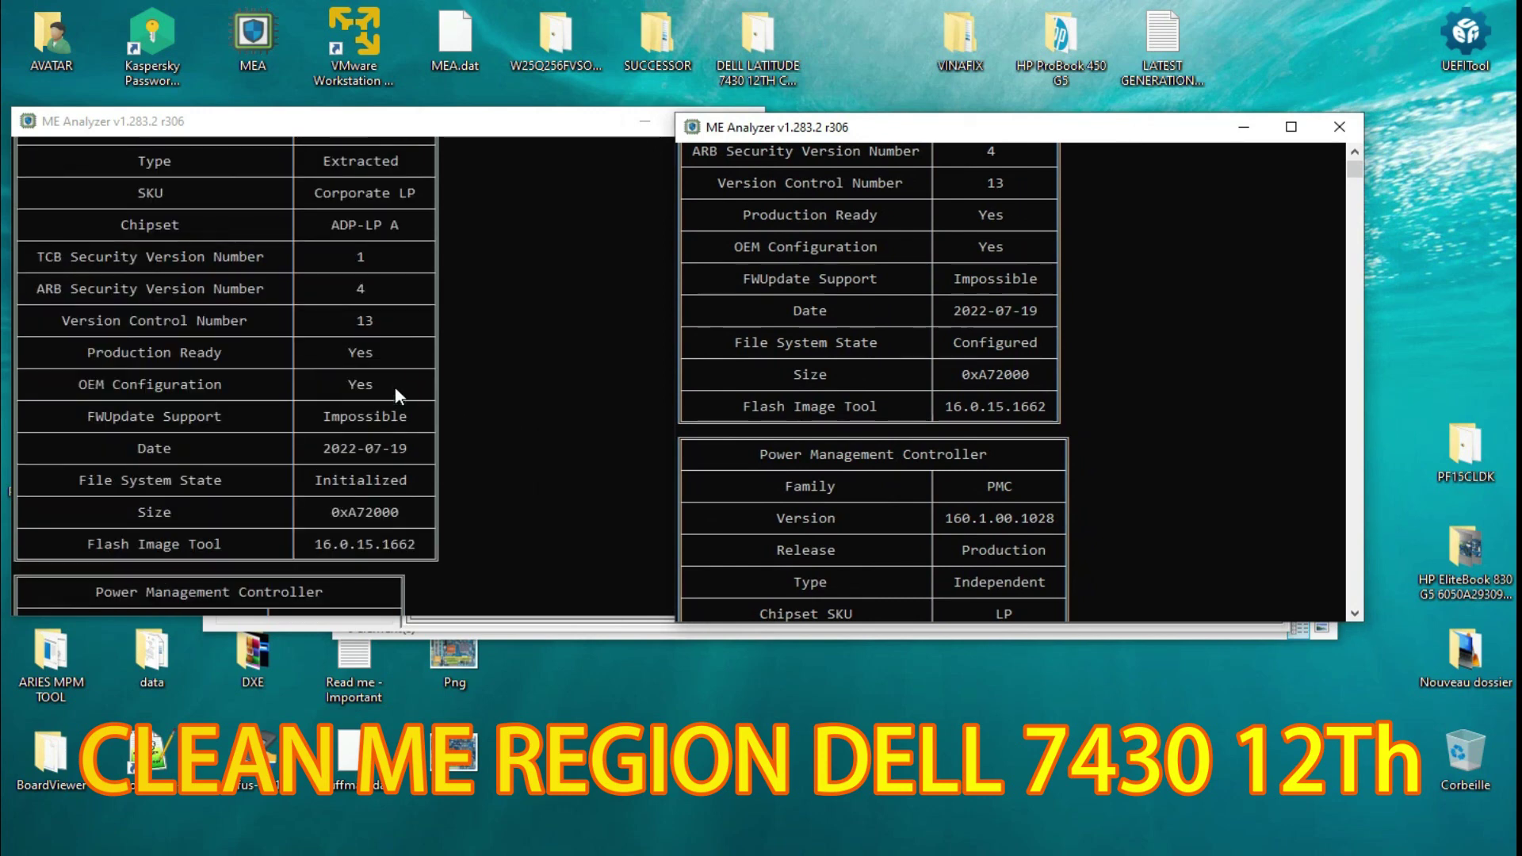
Step: Highlight the File System State values in the 48_Combined_Files.bin and ME_Moded.BIN reports to compare them
{"action": "scroll", "coordinate": [390, 387], "scroll_direction": "down", "scroll_amount": 1}
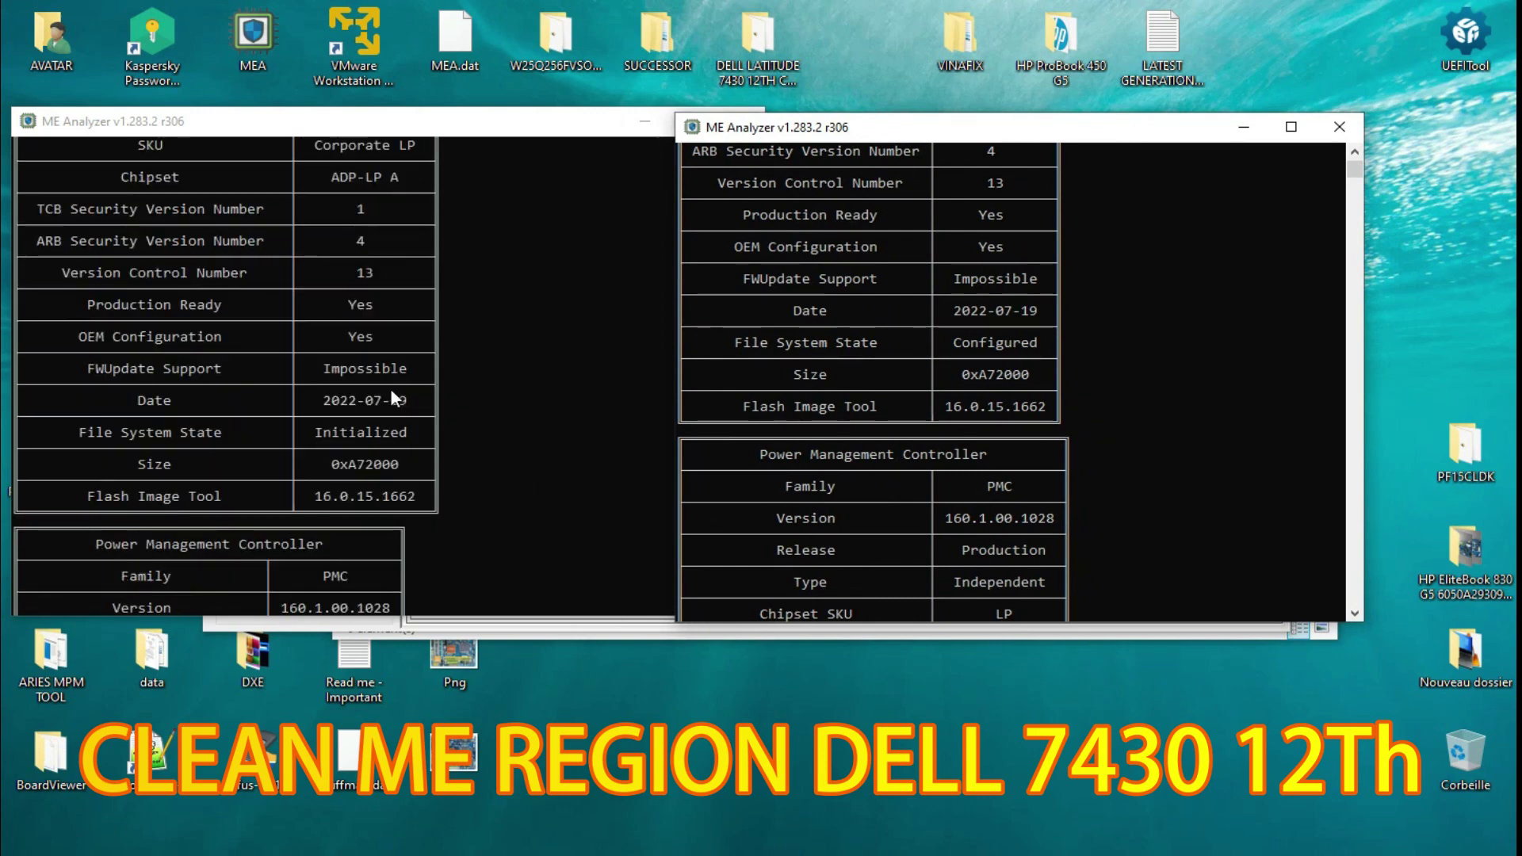
{"action": "left_click", "coordinate": [317, 430]}
{"action": "left_click", "coordinate": [317, 432]}
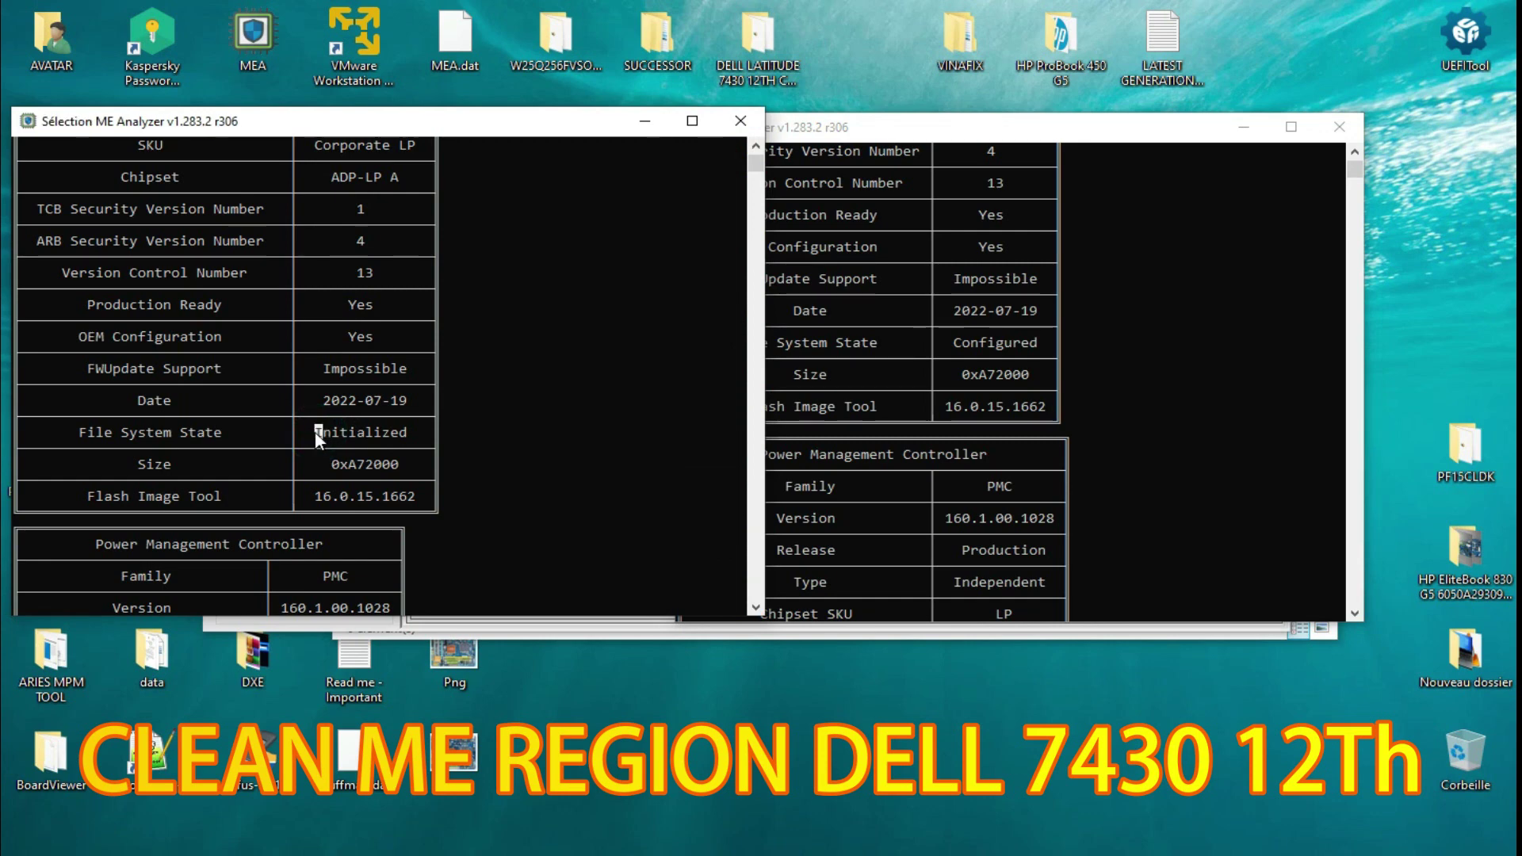
{"action": "left_click_drag", "start_coordinate": [391, 433], "coordinate": [400, 431]}
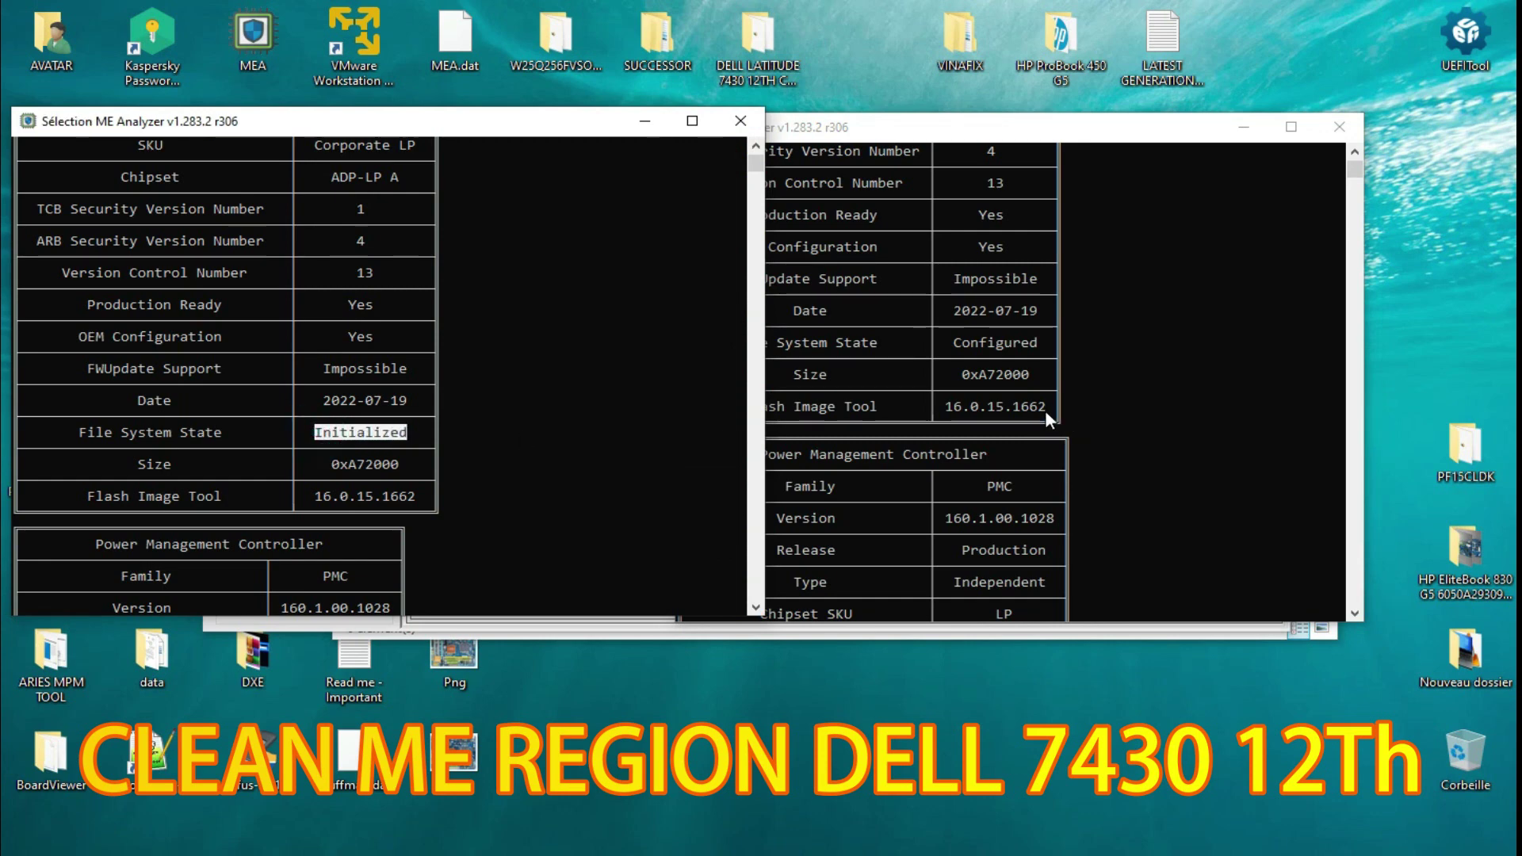
{"action": "left_click", "coordinate": [1119, 395]}
{"action": "scroll", "coordinate": [1117, 401], "scroll_direction": "up", "scroll_amount": 1}
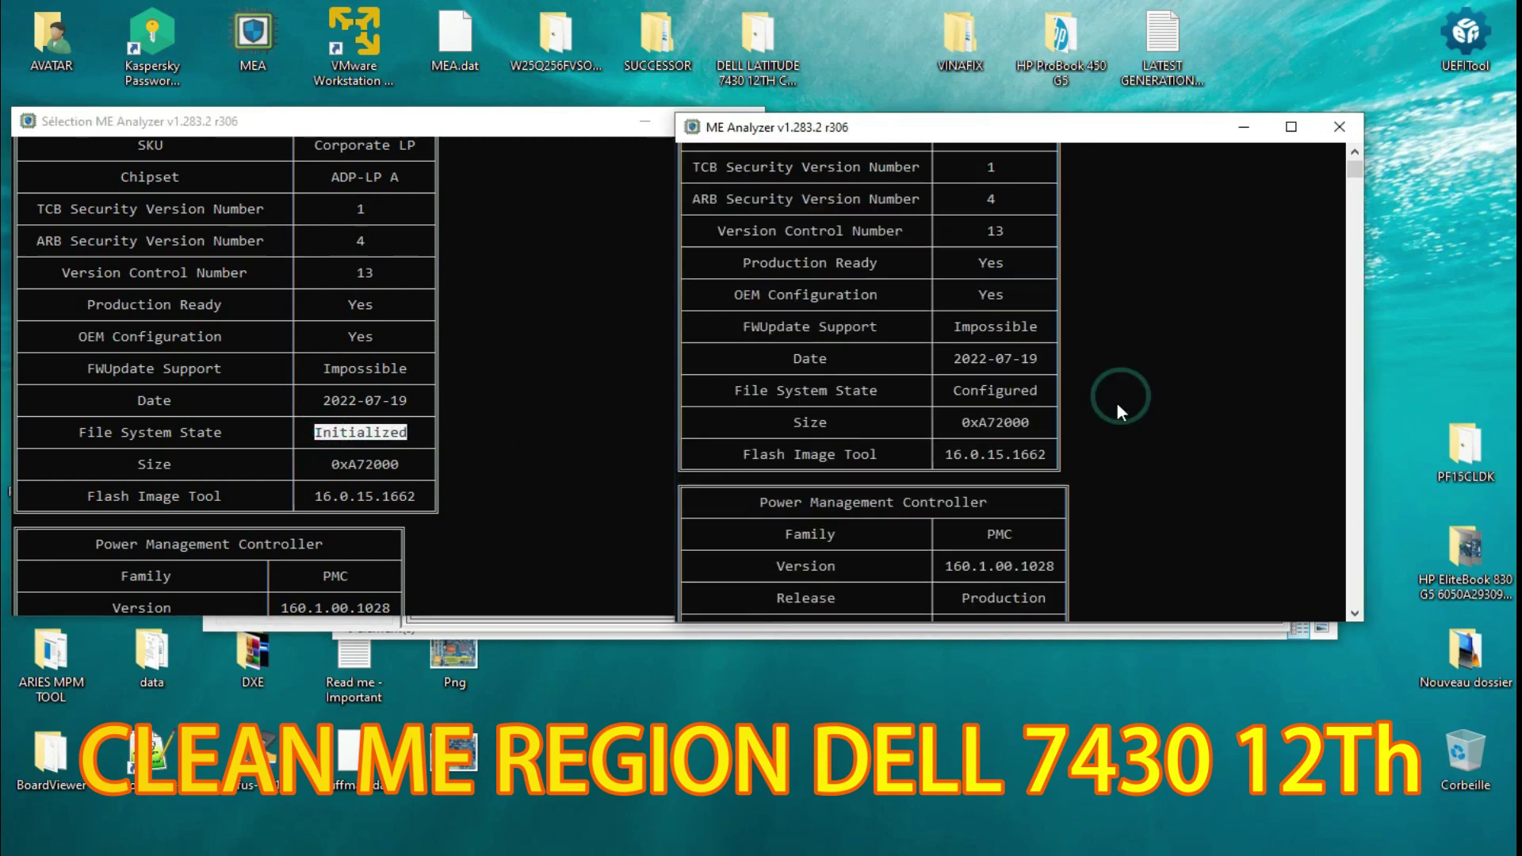
{"action": "scroll", "coordinate": [1103, 404], "scroll_direction": "up", "scroll_amount": 1}
{"action": "left_click_drag", "start_coordinate": [954, 434], "coordinate": [1033, 437]}
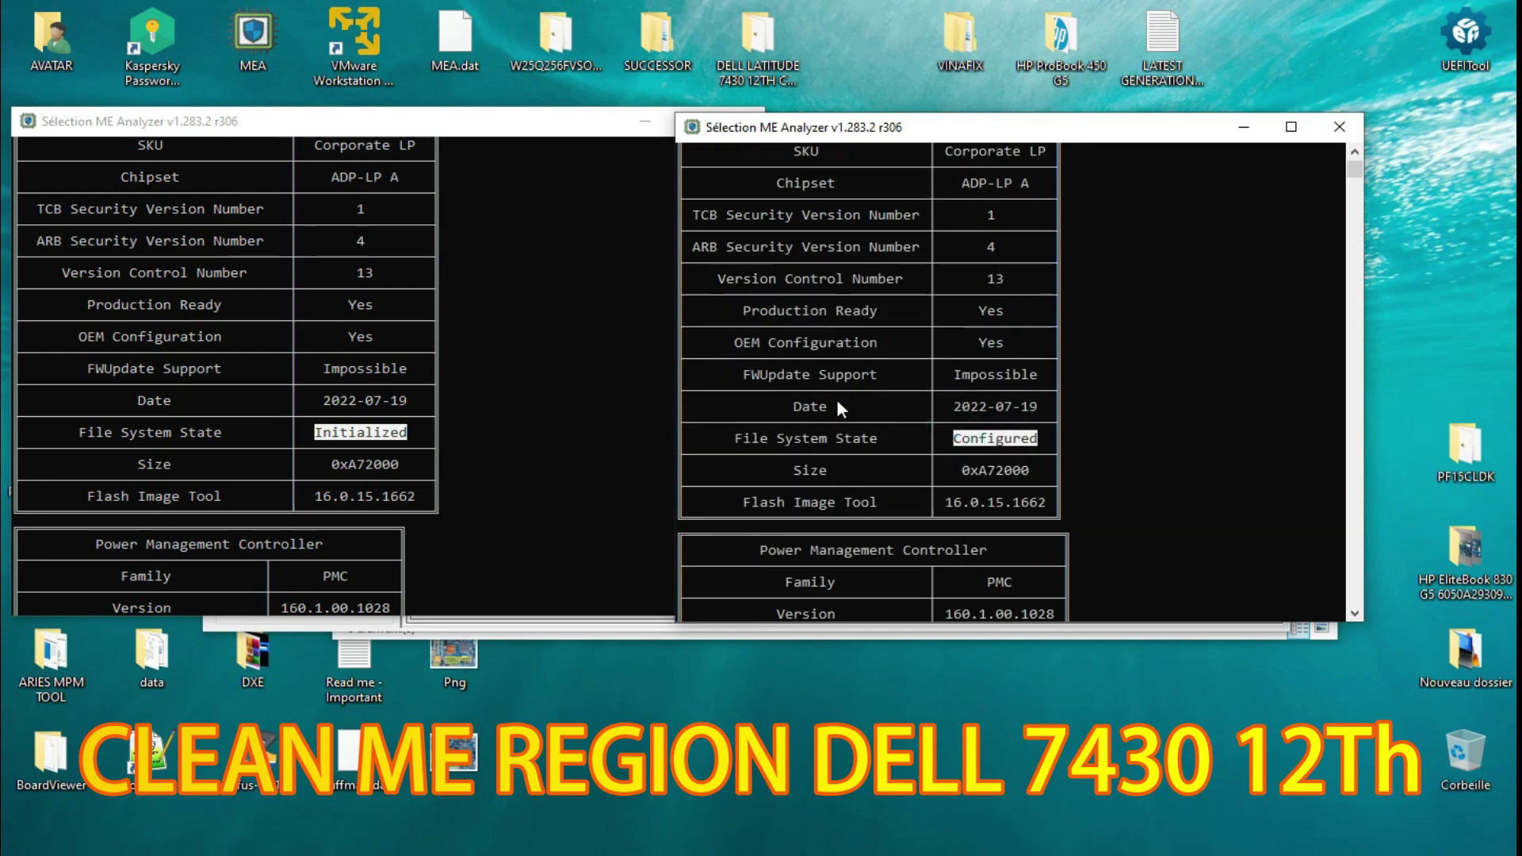
Step: Check the file names heading both ME Analyzer reports, highlighting ME_Moded.BIN
{"action": "scroll", "coordinate": [838, 405], "scroll_direction": "up", "scroll_amount": 3}
{"action": "left_click_drag", "start_coordinate": [800, 231], "coordinate": [894, 232]}
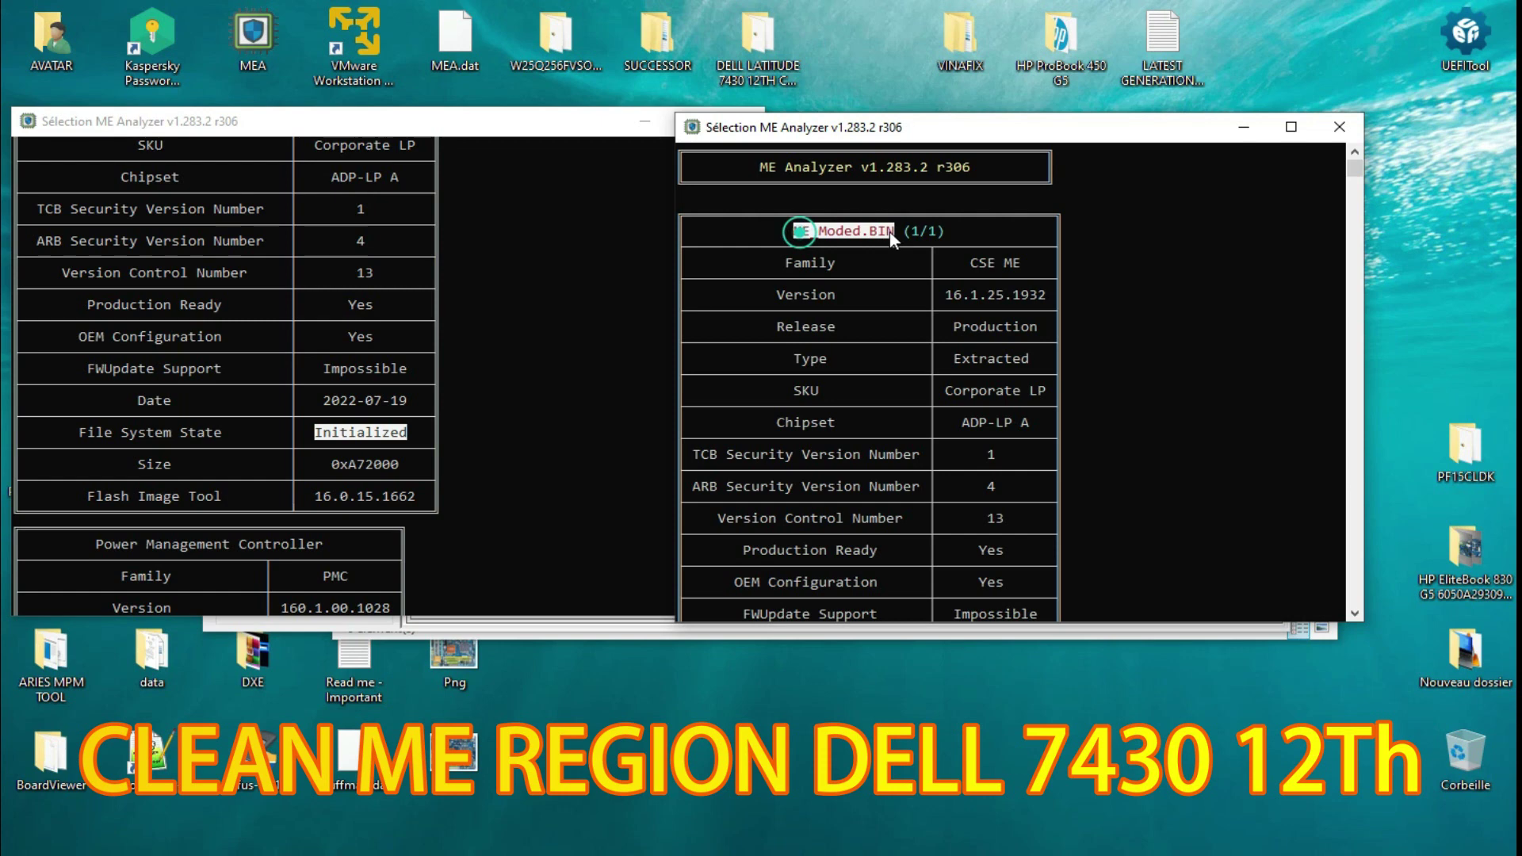
{"action": "scroll", "coordinate": [274, 222], "scroll_direction": "up", "scroll_amount": 3}
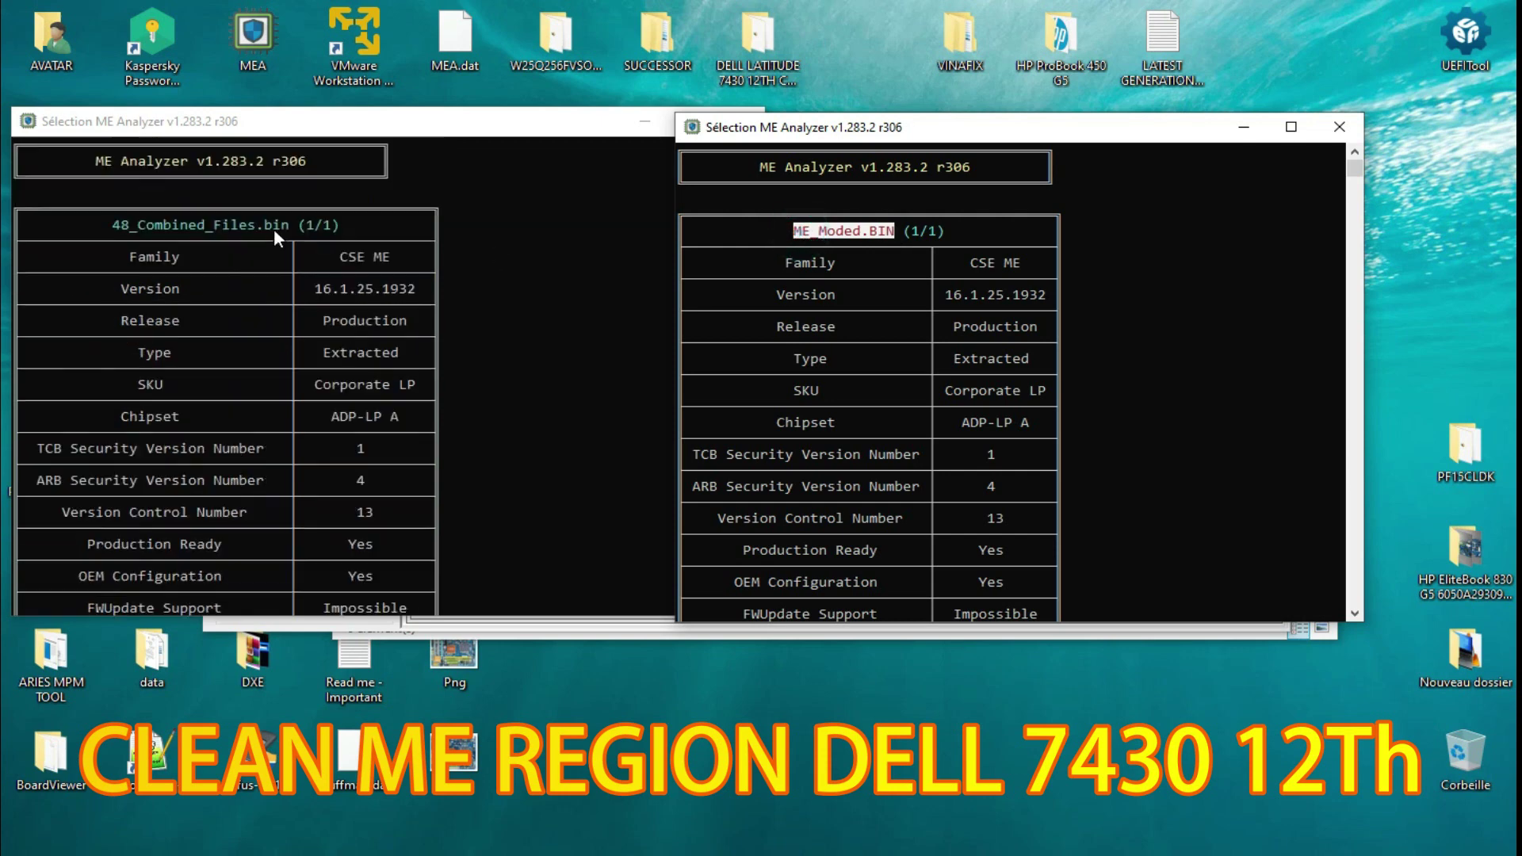
{"action": "left_click", "coordinate": [179, 221]}
Step: Look through the remaining firmware sections of the ME_Moded.BIN report and close both ME Analyzer reports
{"action": "left_click", "coordinate": [1201, 413]}
{"action": "scroll", "coordinate": [1181, 416], "scroll_direction": "down", "scroll_amount": 20}
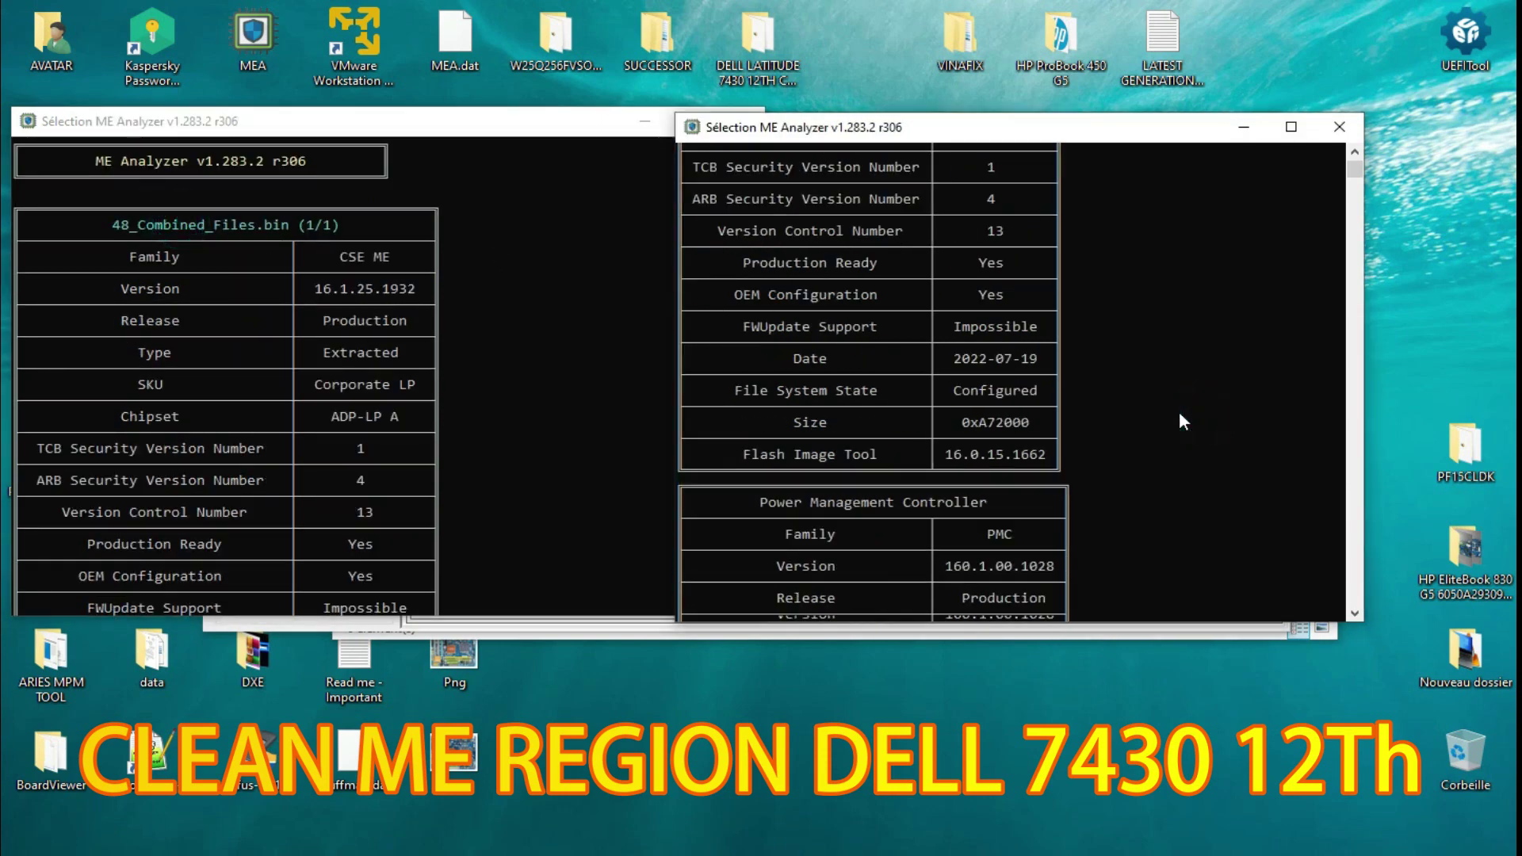
{"action": "scroll", "coordinate": [1179, 413], "scroll_direction": "down", "scroll_amount": 15}
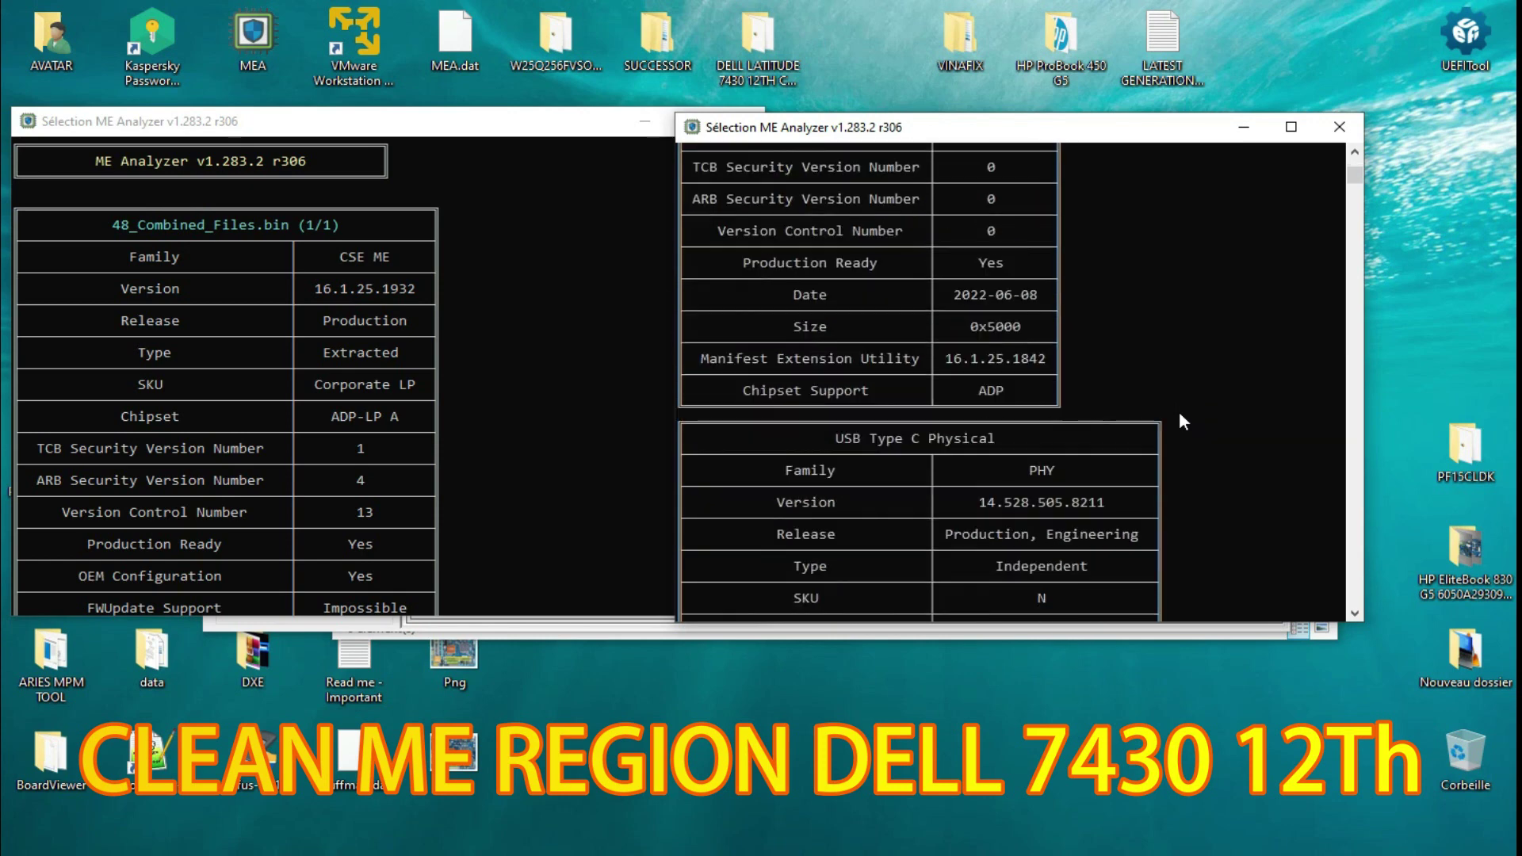
{"action": "scroll", "coordinate": [1183, 421], "scroll_direction": "up", "scroll_amount": 7}
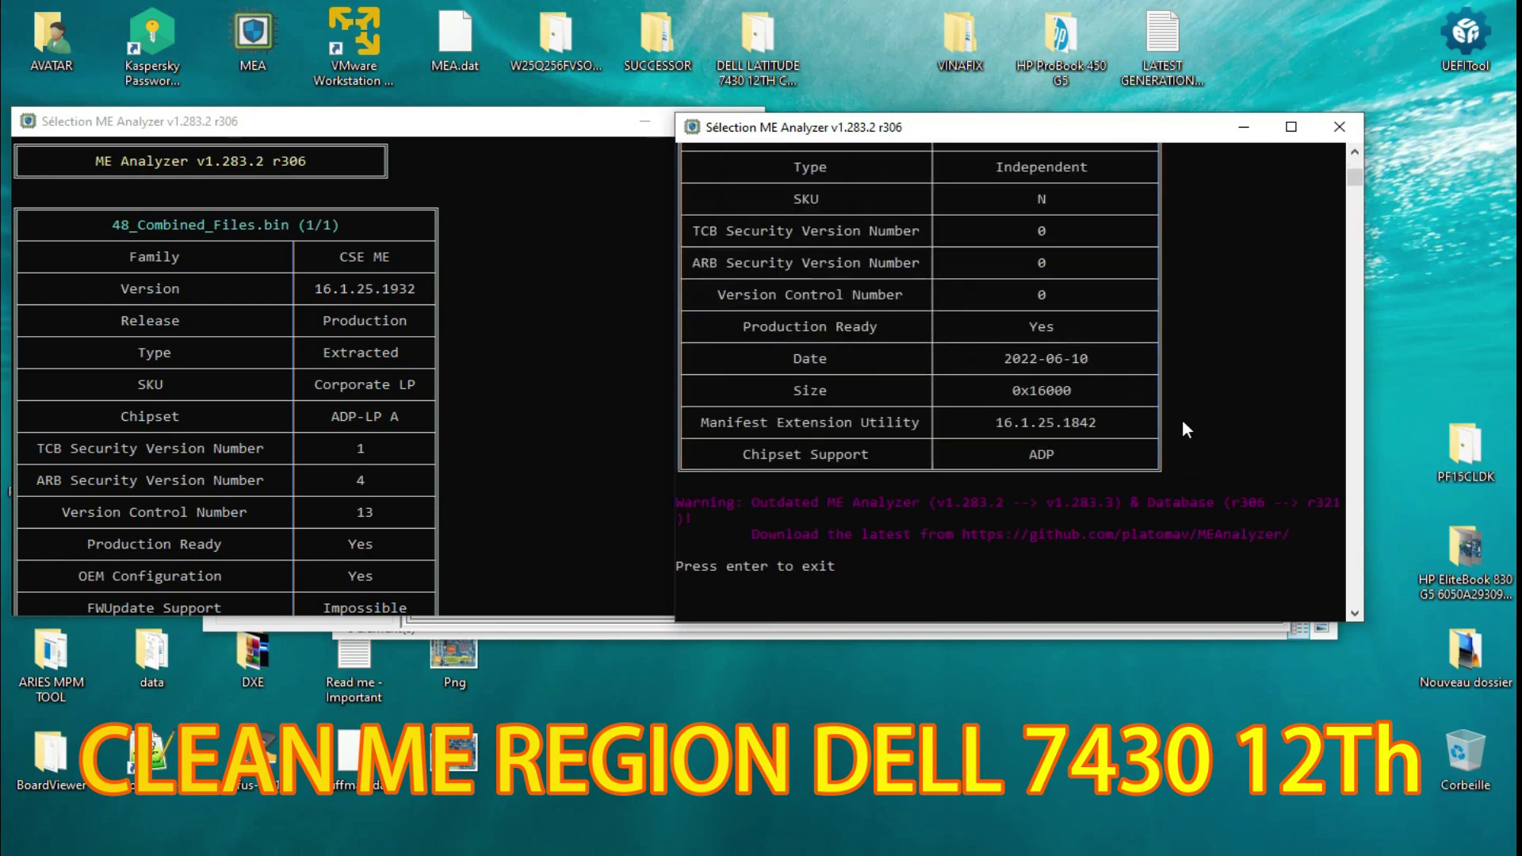
{"action": "scroll", "coordinate": [1182, 406], "scroll_direction": "down", "scroll_amount": 6}
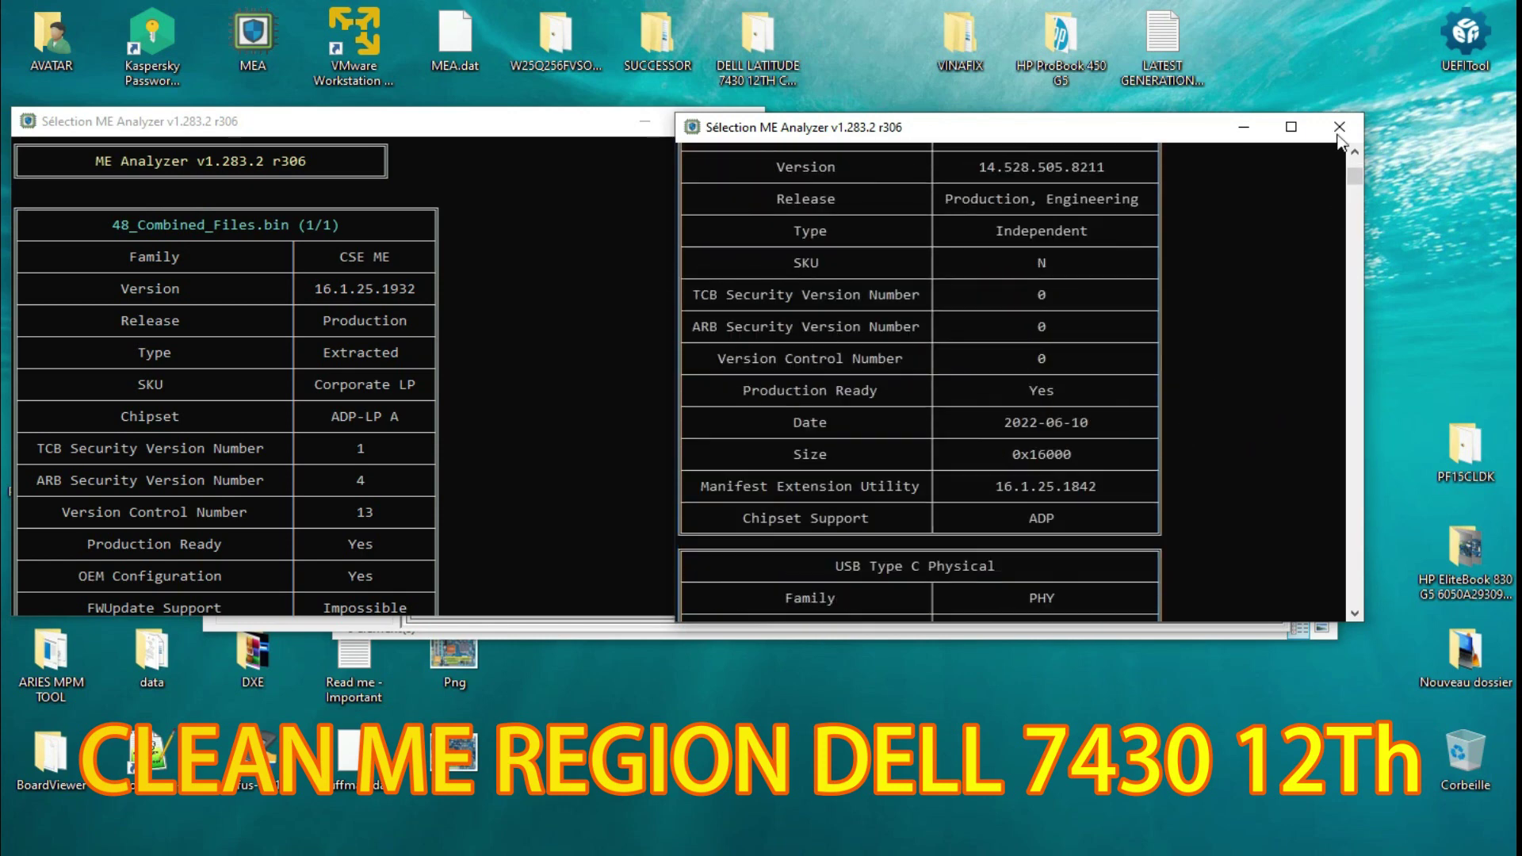
{"action": "key", "text": "Return"}
{"action": "key", "text": "Return"}
{"action": "left_click", "coordinate": [832, 181]}
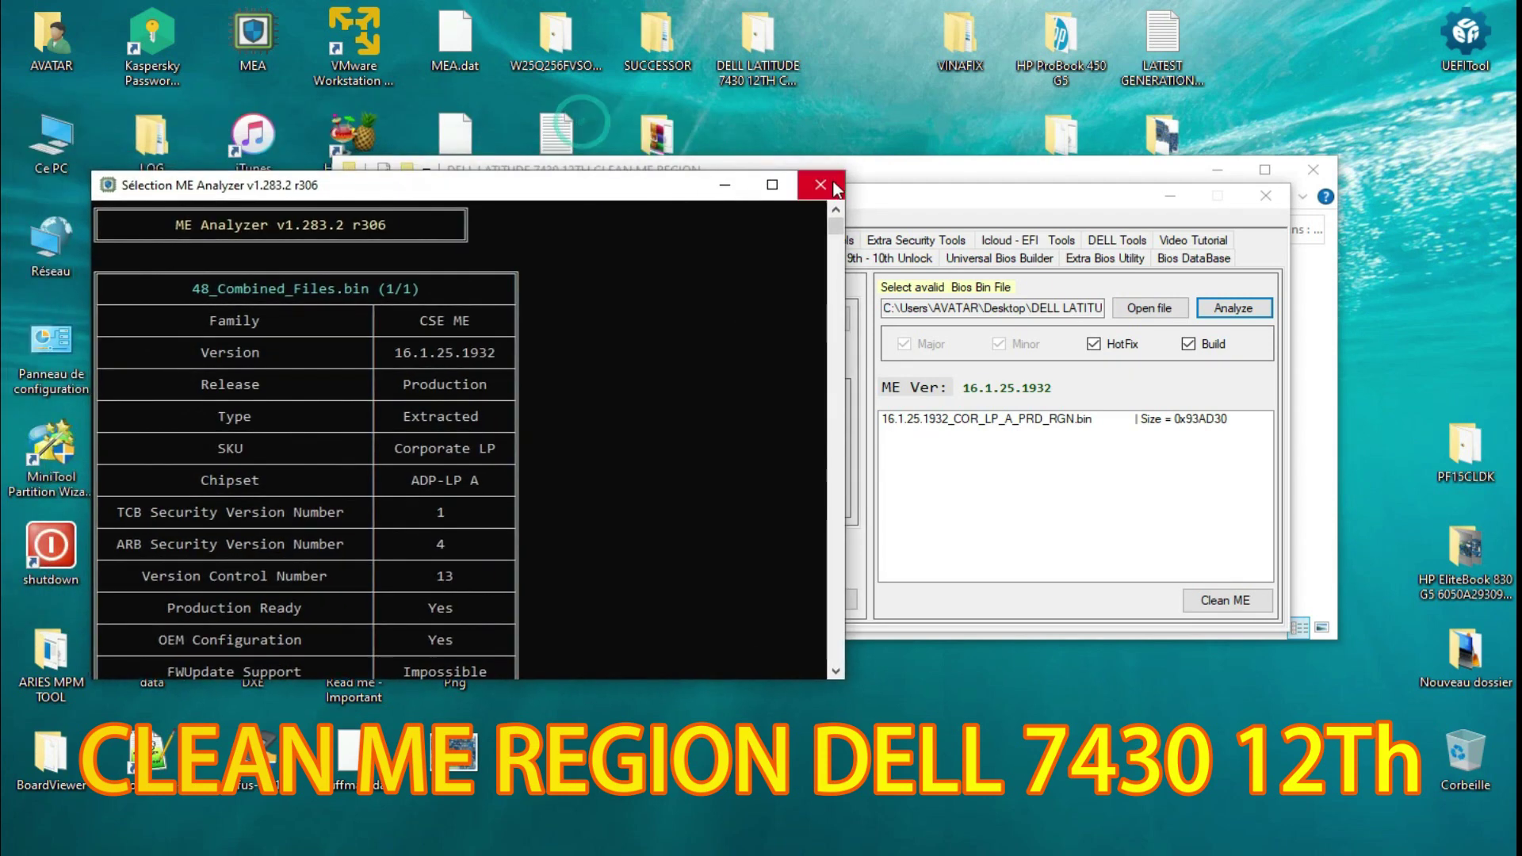
Step: Load ME_Moded as the source file in the File Splitter of the Extra Bios Utility
{"action": "left_click", "coordinate": [1084, 260]}
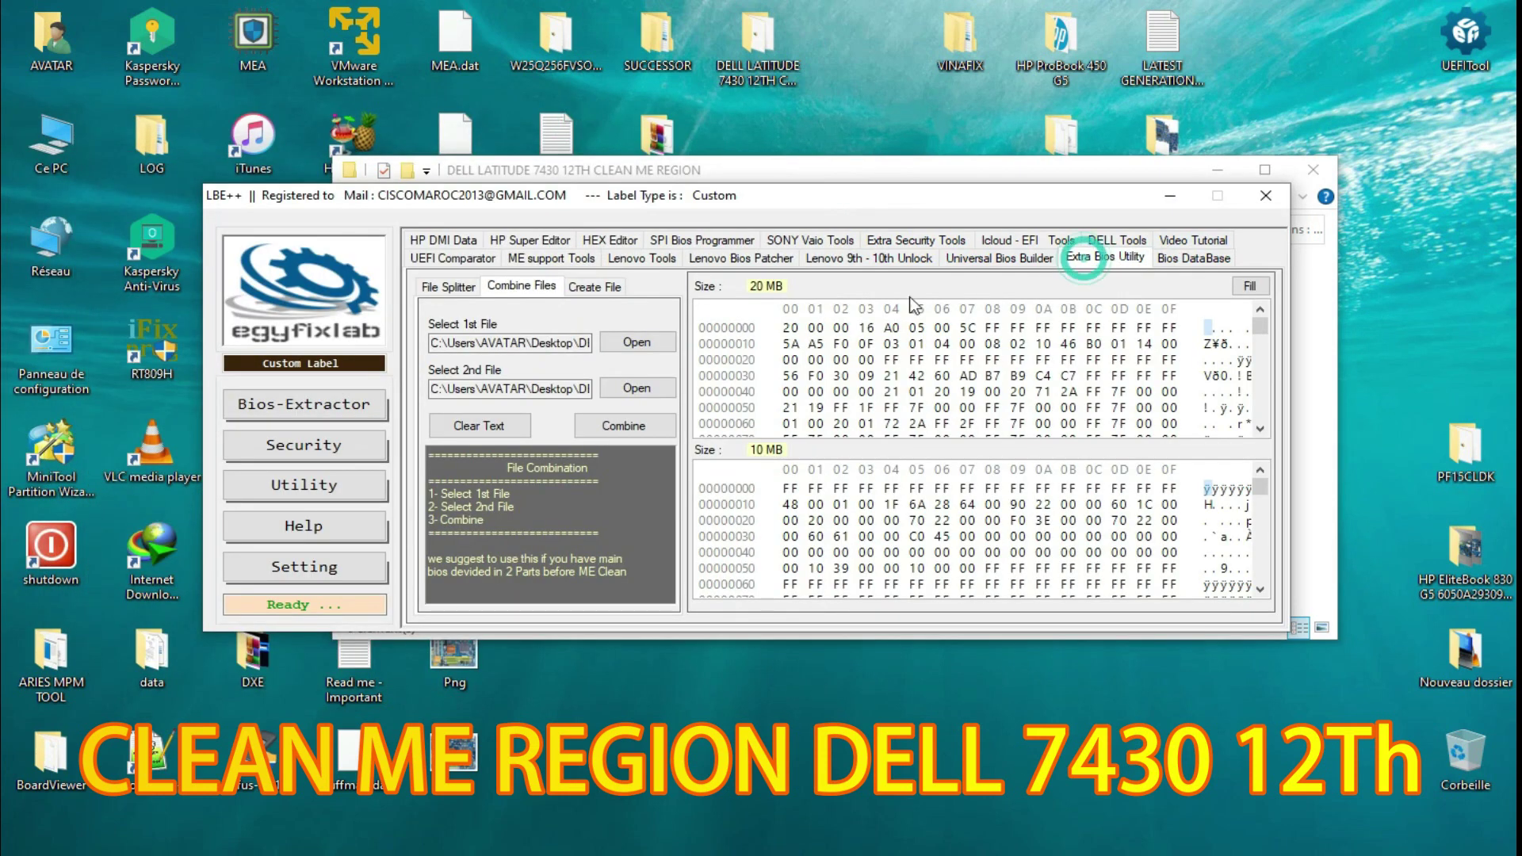
{"action": "left_click", "coordinate": [601, 288]}
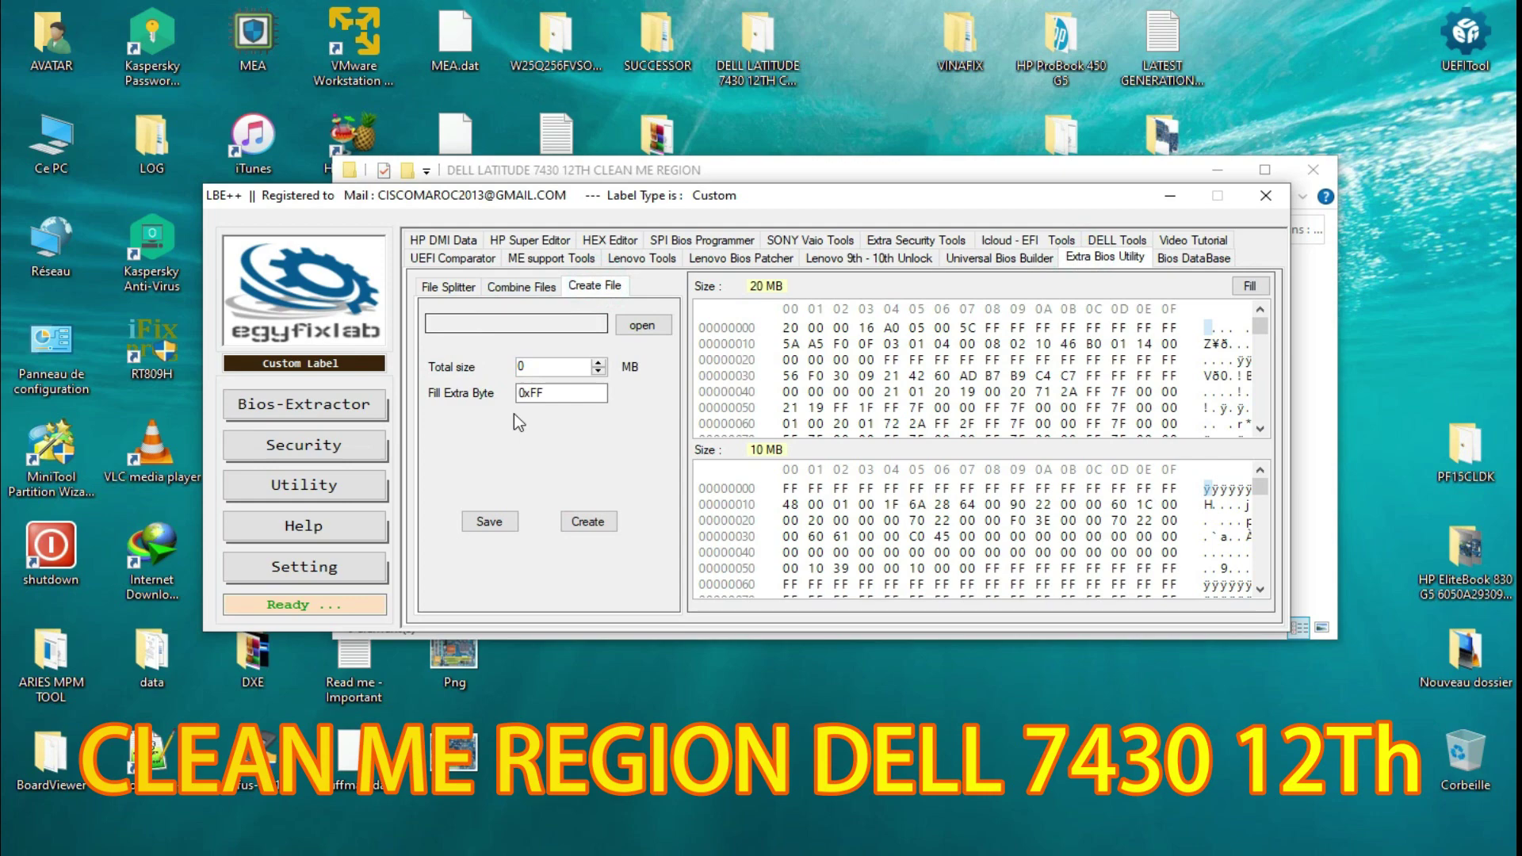
{"action": "left_click", "coordinate": [449, 287]}
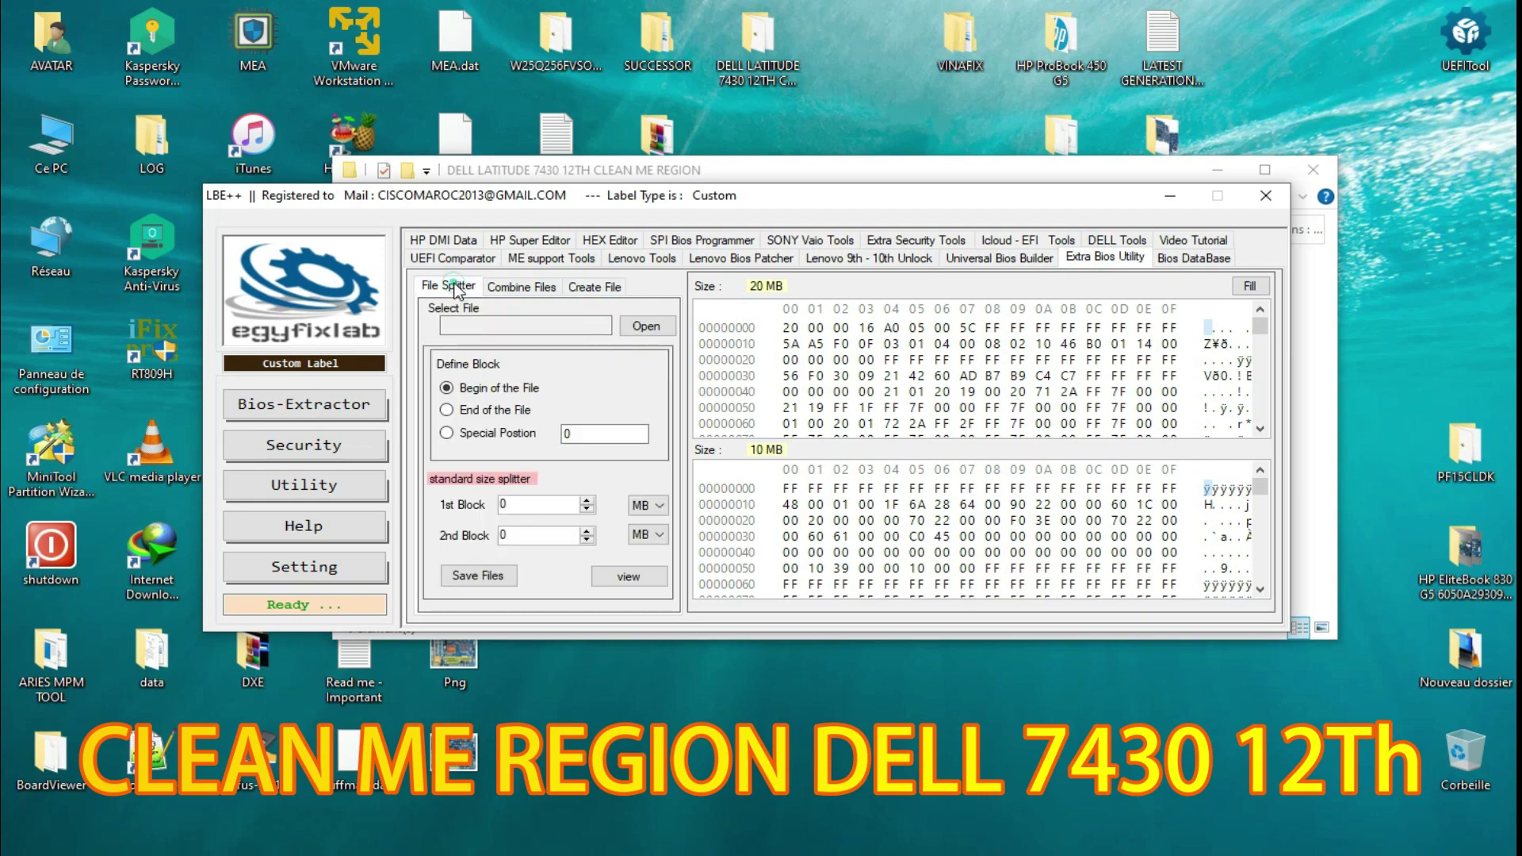
{"action": "left_click", "coordinate": [646, 326]}
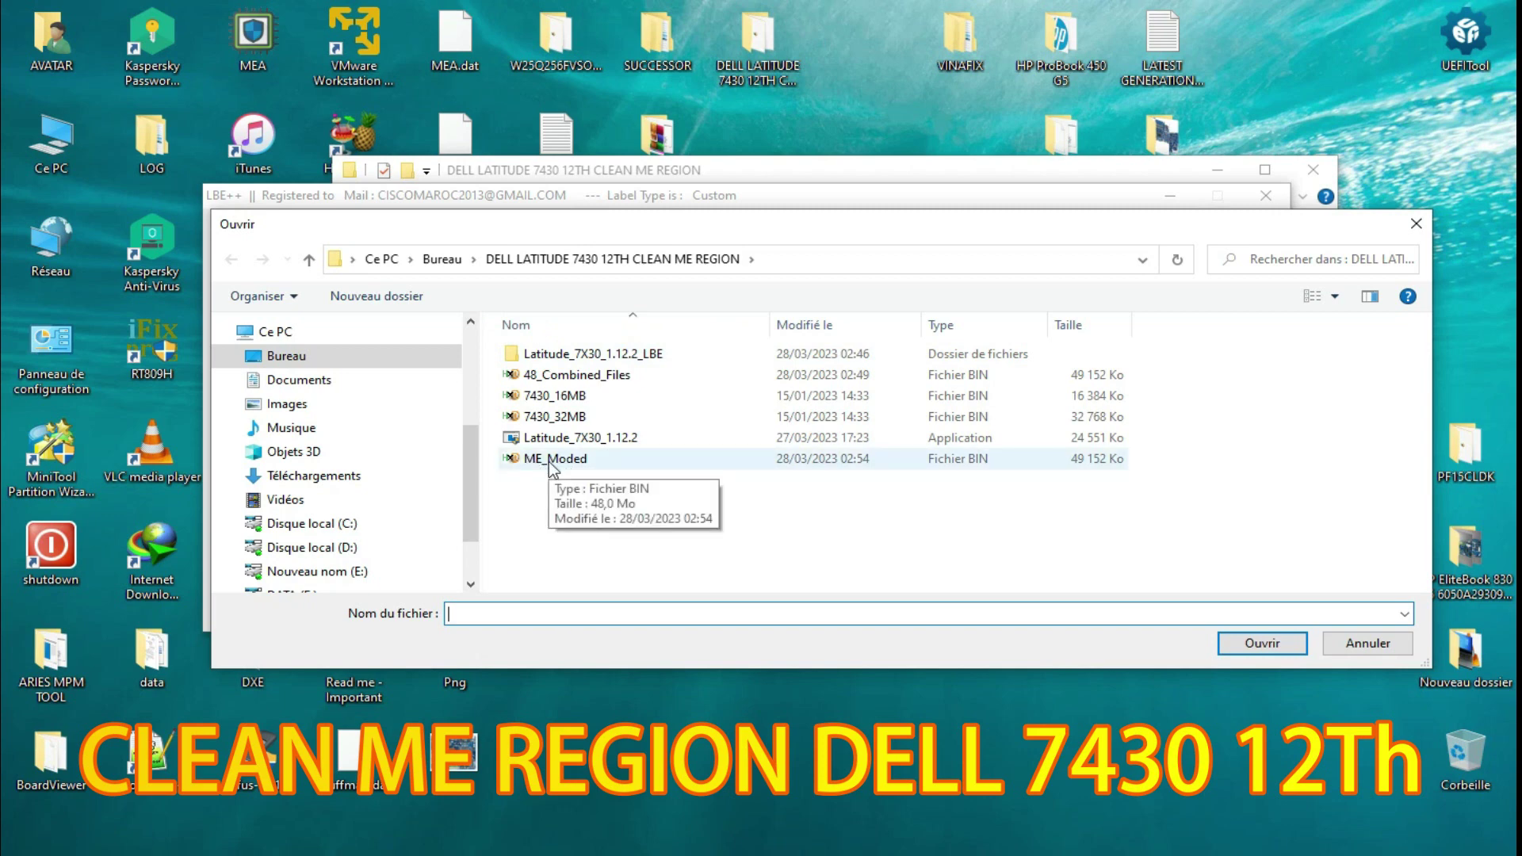
{"action": "double_click", "coordinate": [548, 460]}
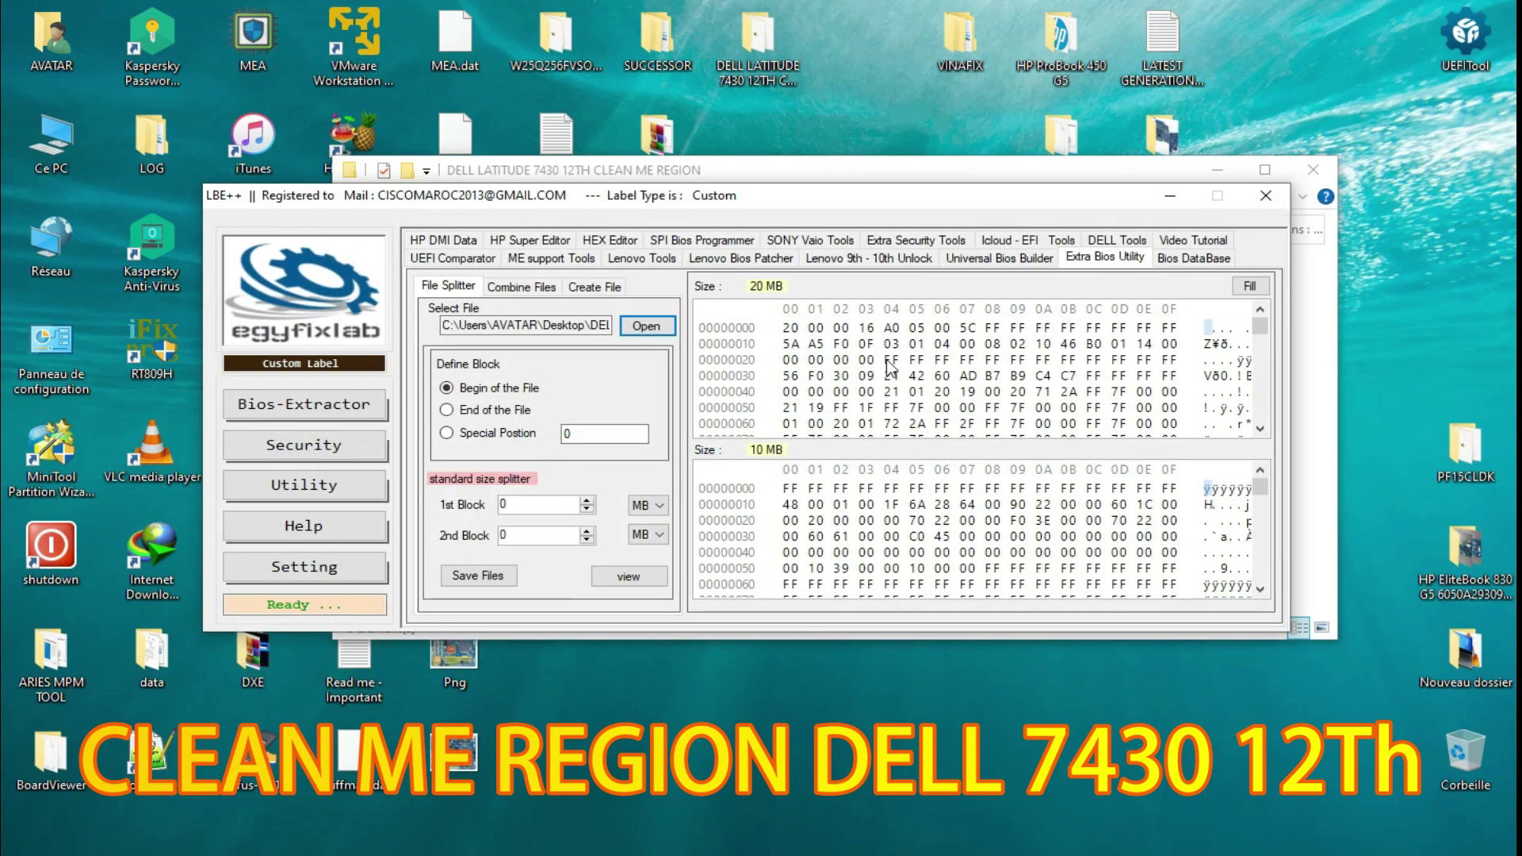
Step: Split ME_Moded into a 32 MB first block and a 16 MB second block, preview them, and save both files
{"action": "double_click", "coordinate": [508, 506]}
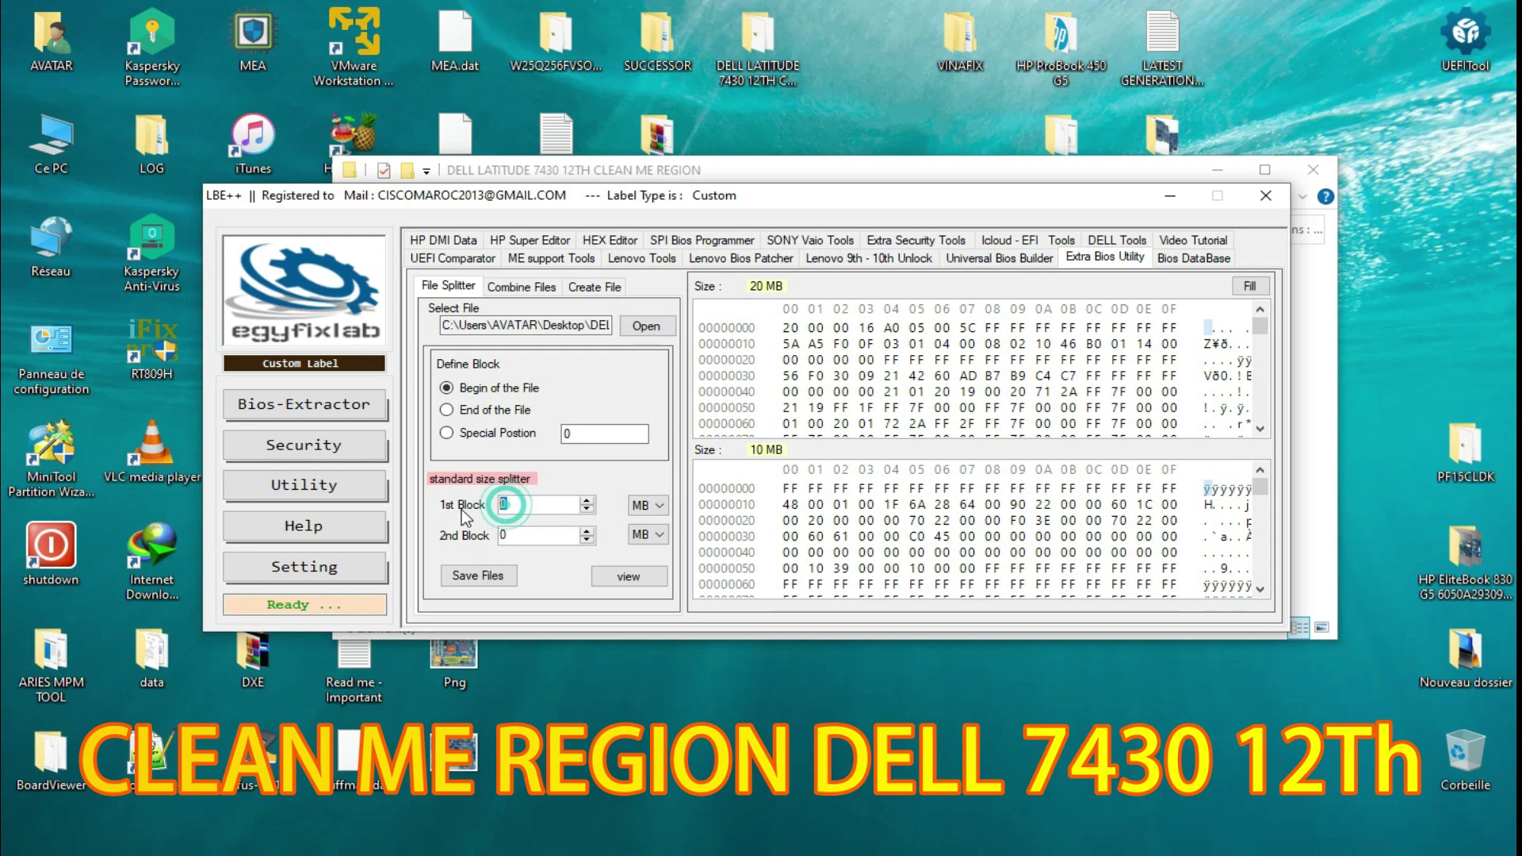
{"action": "type", "text": "32"}
{"action": "double_click", "coordinate": [508, 536]}
{"action": "type", "text": "16"}
{"action": "left_click", "coordinate": [619, 579]}
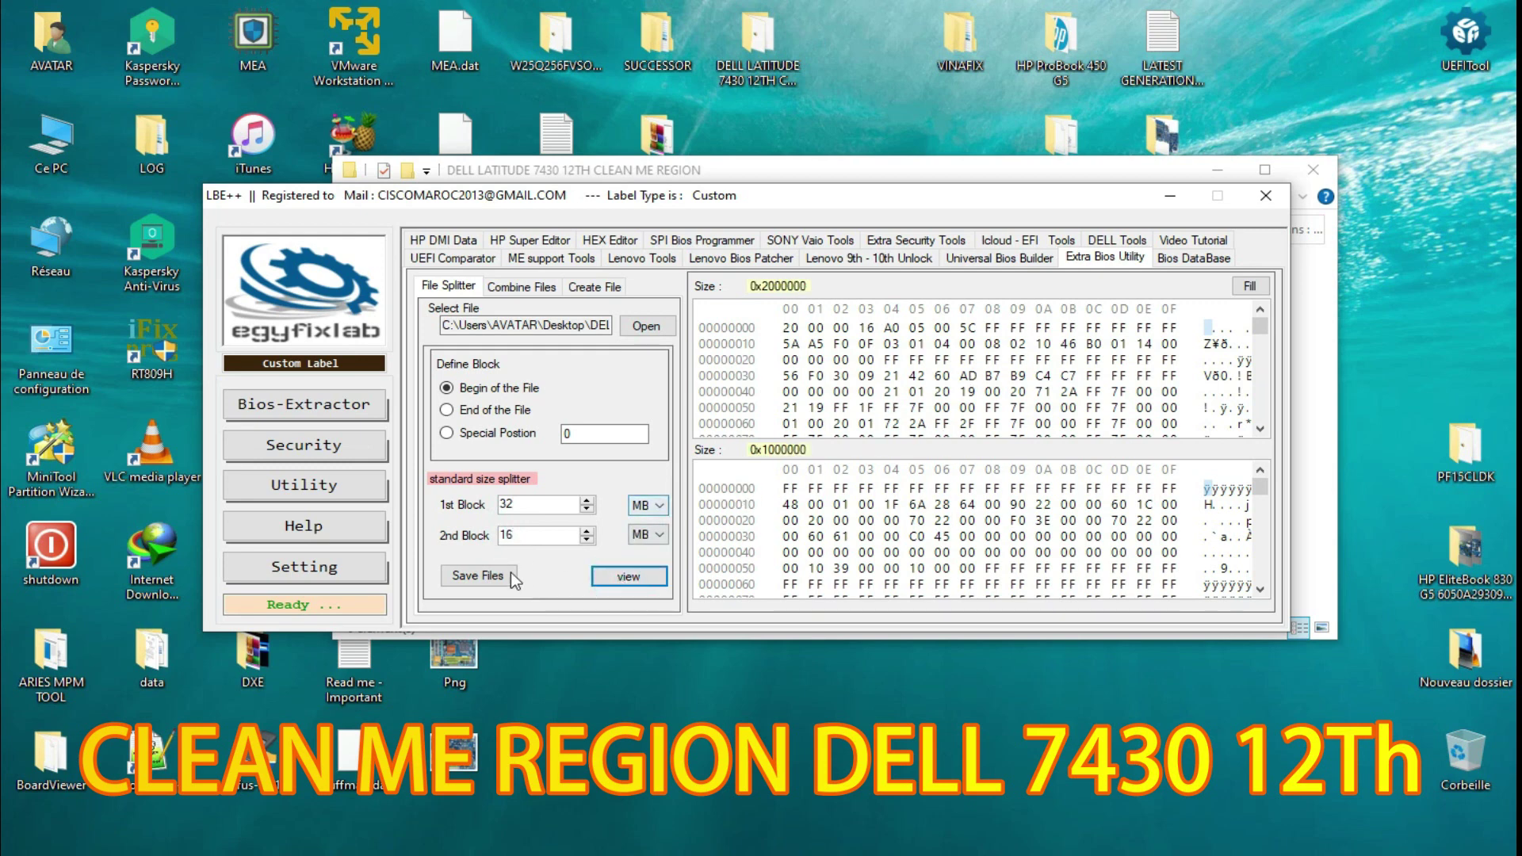
{"action": "left_click", "coordinate": [471, 578]}
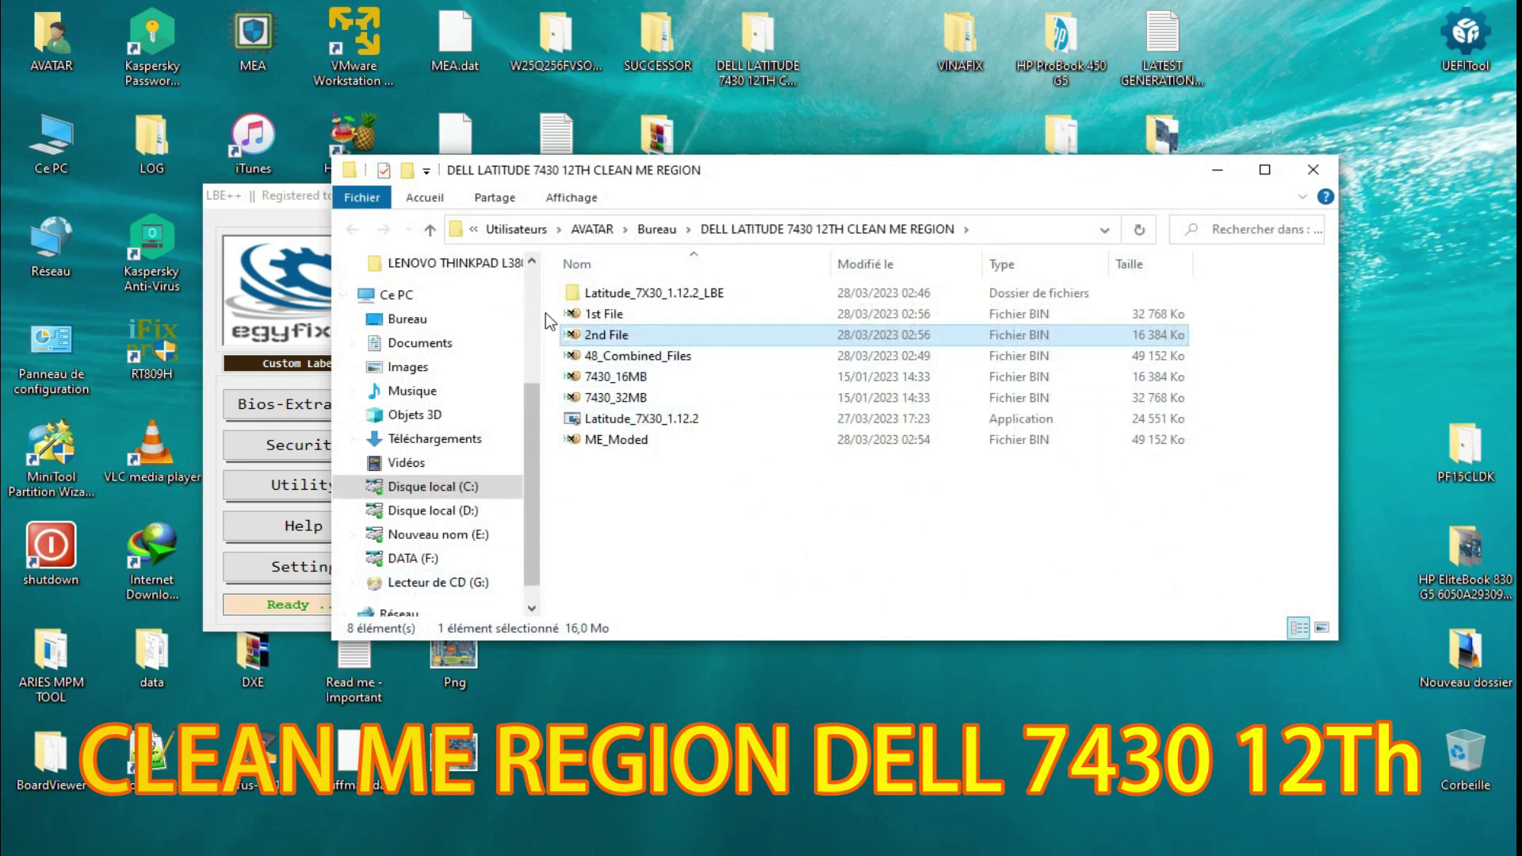
Step: Check the 1st File and 2nd File outputs in the DELL LATITUDE 7430 12TH CLEAN ME REGION folder and return to LBE++
{"action": "left_click", "coordinate": [551, 313], "text": "ctrl"}
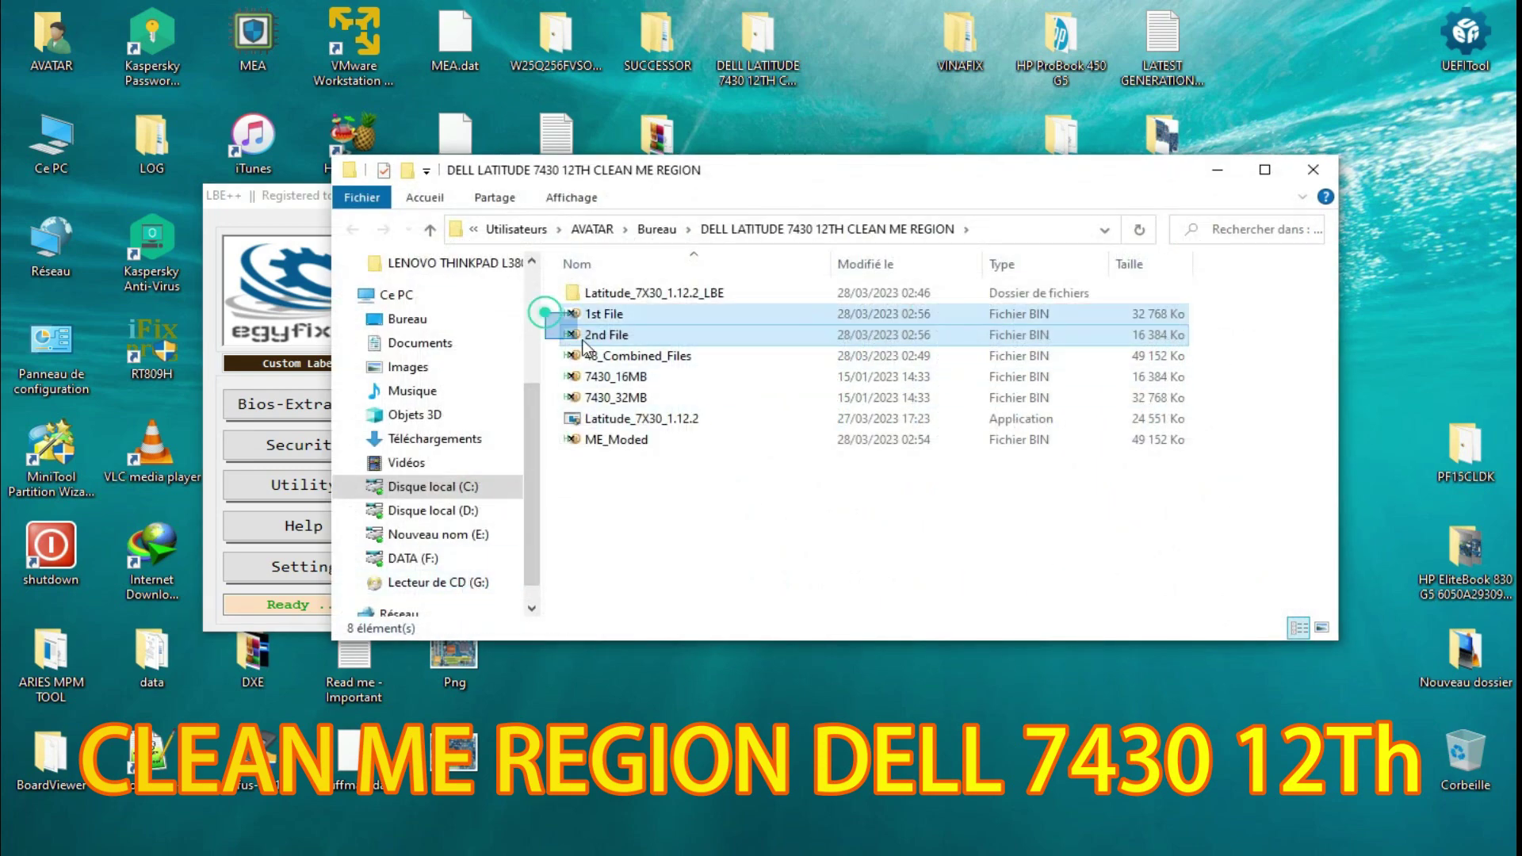
{"action": "left_click", "coordinate": [745, 596]}
{"action": "key", "text": "alt+Tab"}
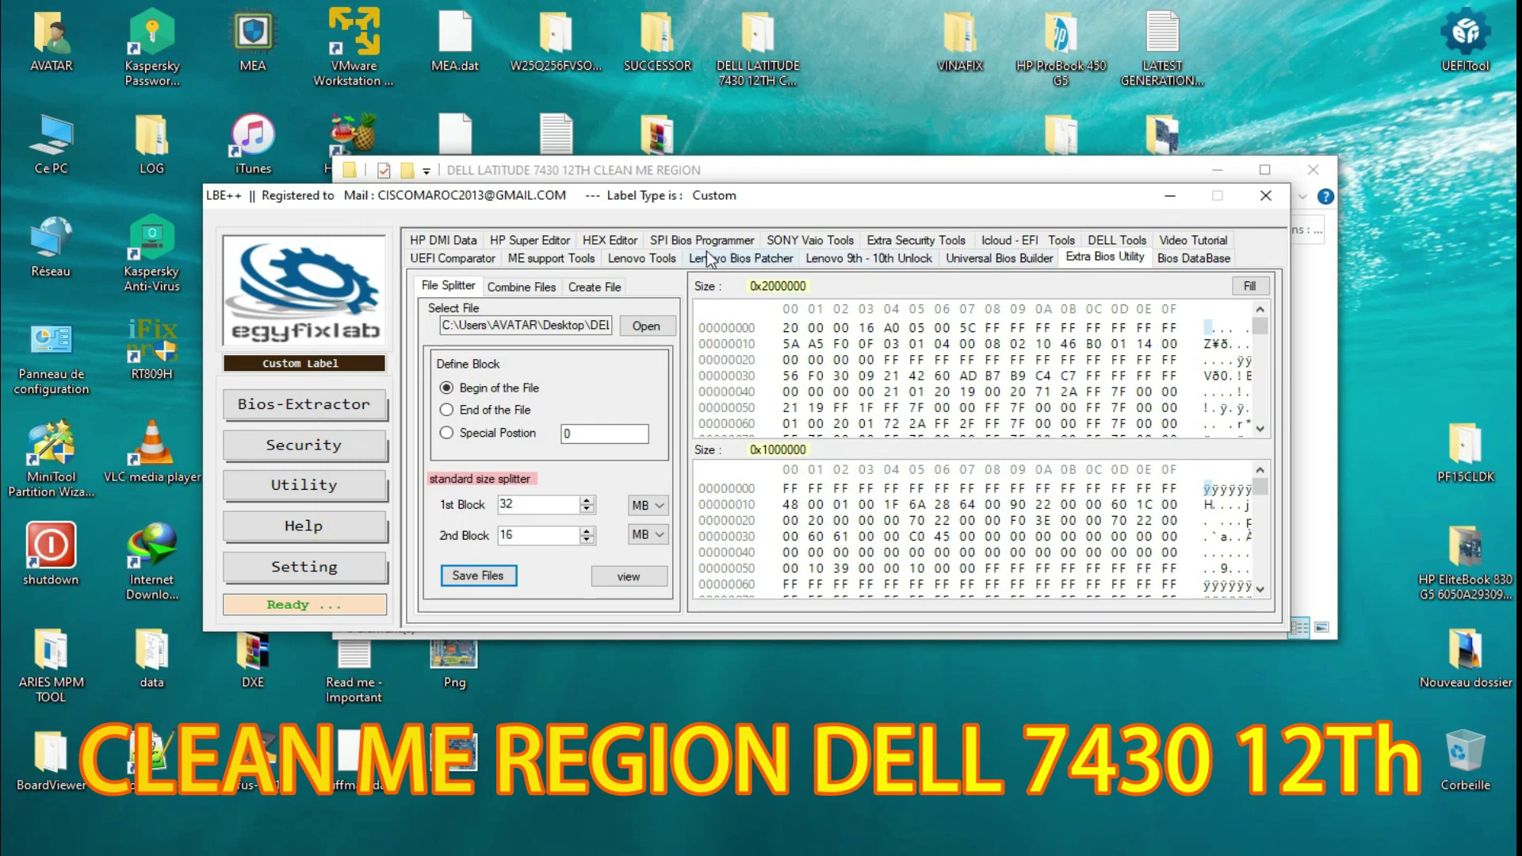
Step: Load 1st File as the BIOS file in the ME support tools and run the ME analysis with default options
{"action": "left_click", "coordinate": [545, 255]}
{"action": "left_click", "coordinate": [1148, 307]}
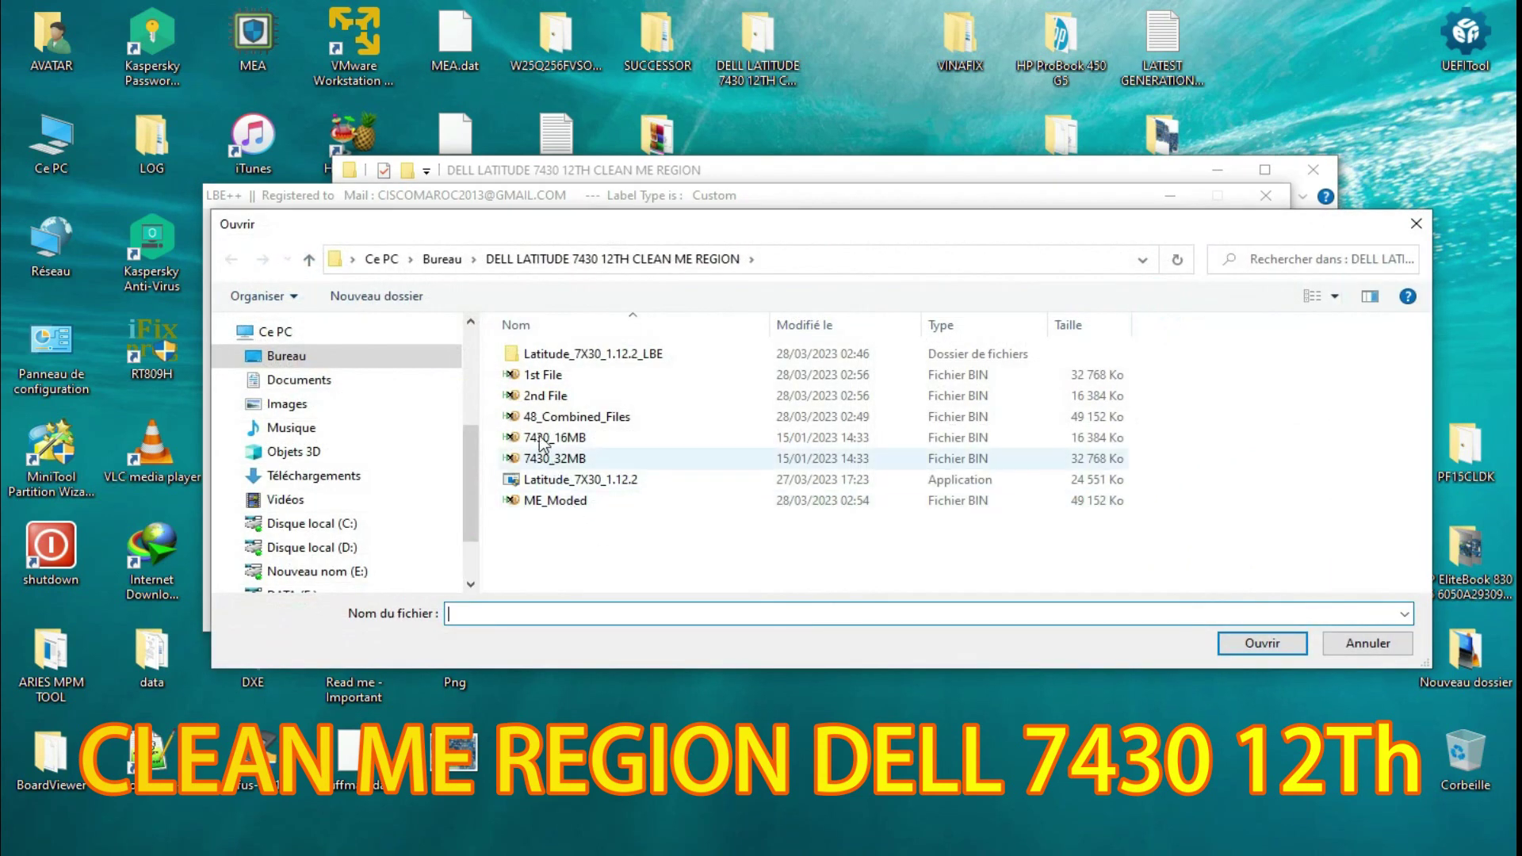
{"action": "double_click", "coordinate": [536, 376]}
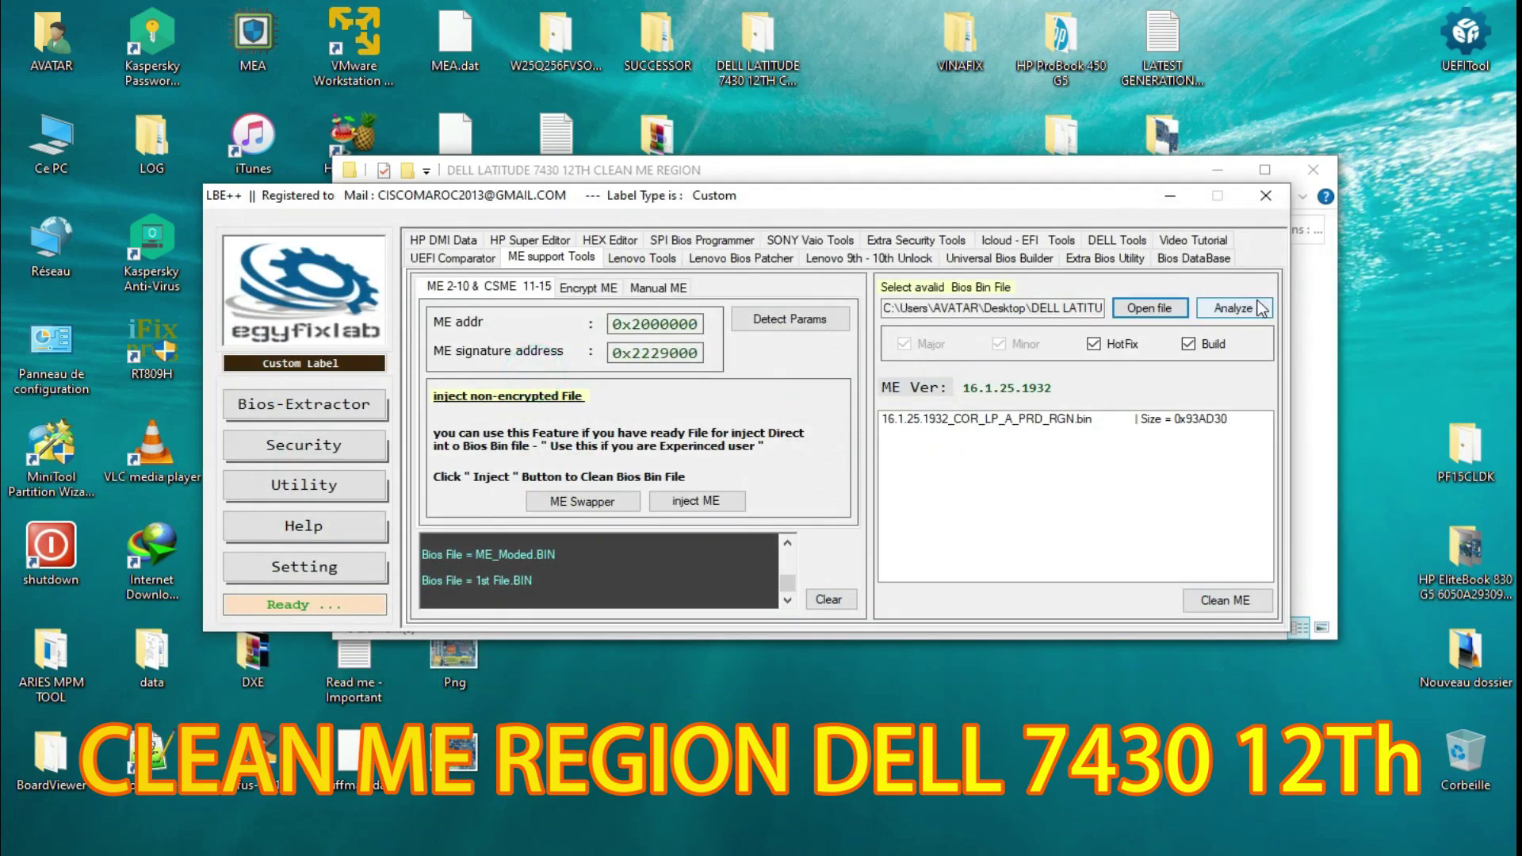
{"action": "left_click", "coordinate": [1234, 309]}
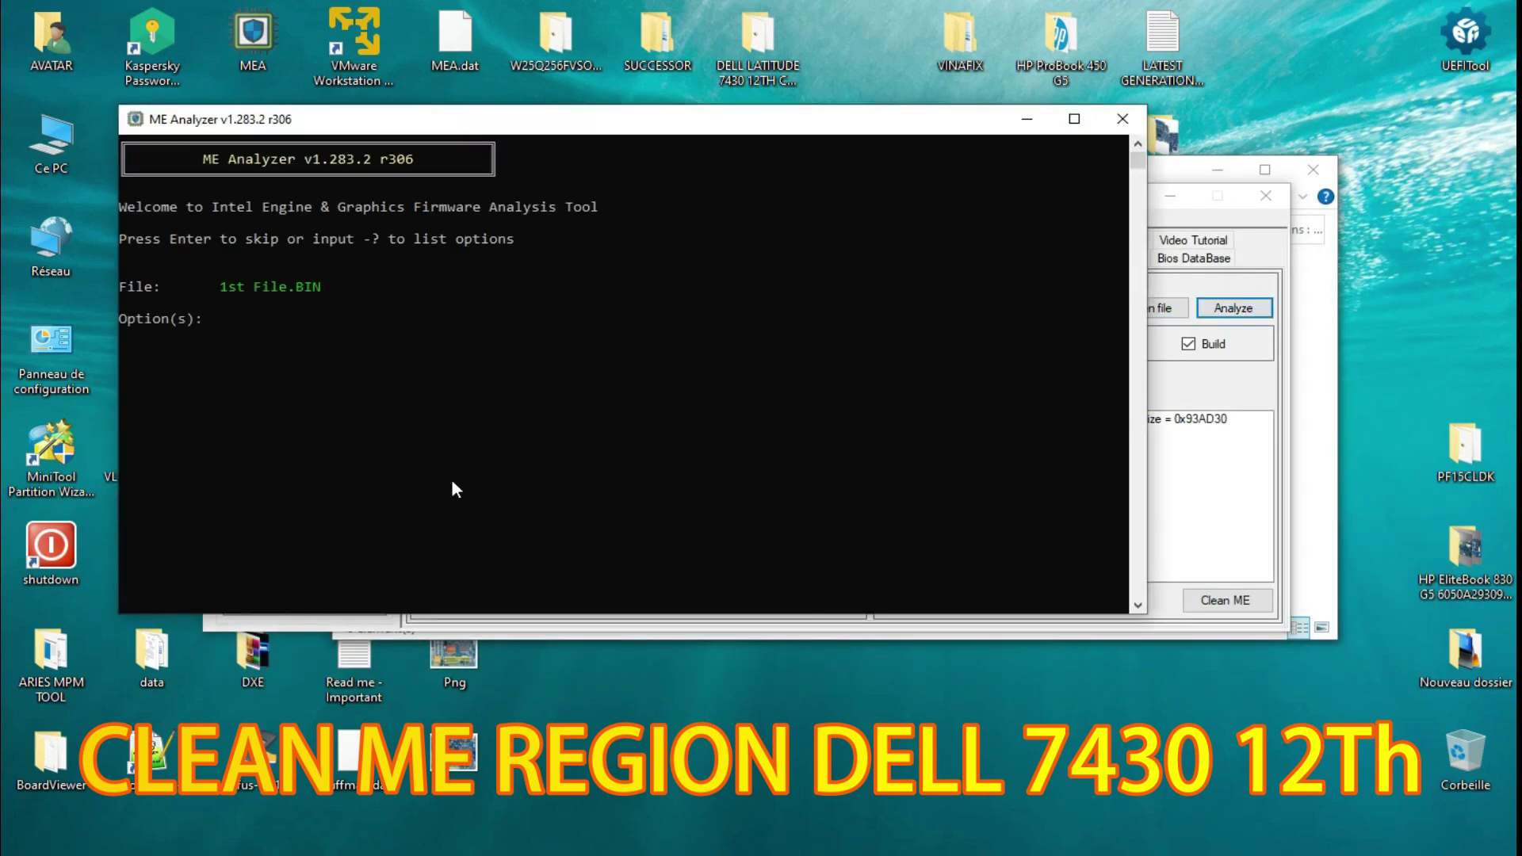
Step: Highlight the analysis message for 1st File.BIN and close its ME Analyzer report
{"action": "left_click_drag", "start_coordinate": [146, 278], "coordinate": [168, 274]}
{"action": "left_click_drag", "start_coordinate": [306, 271], "coordinate": [516, 271]}
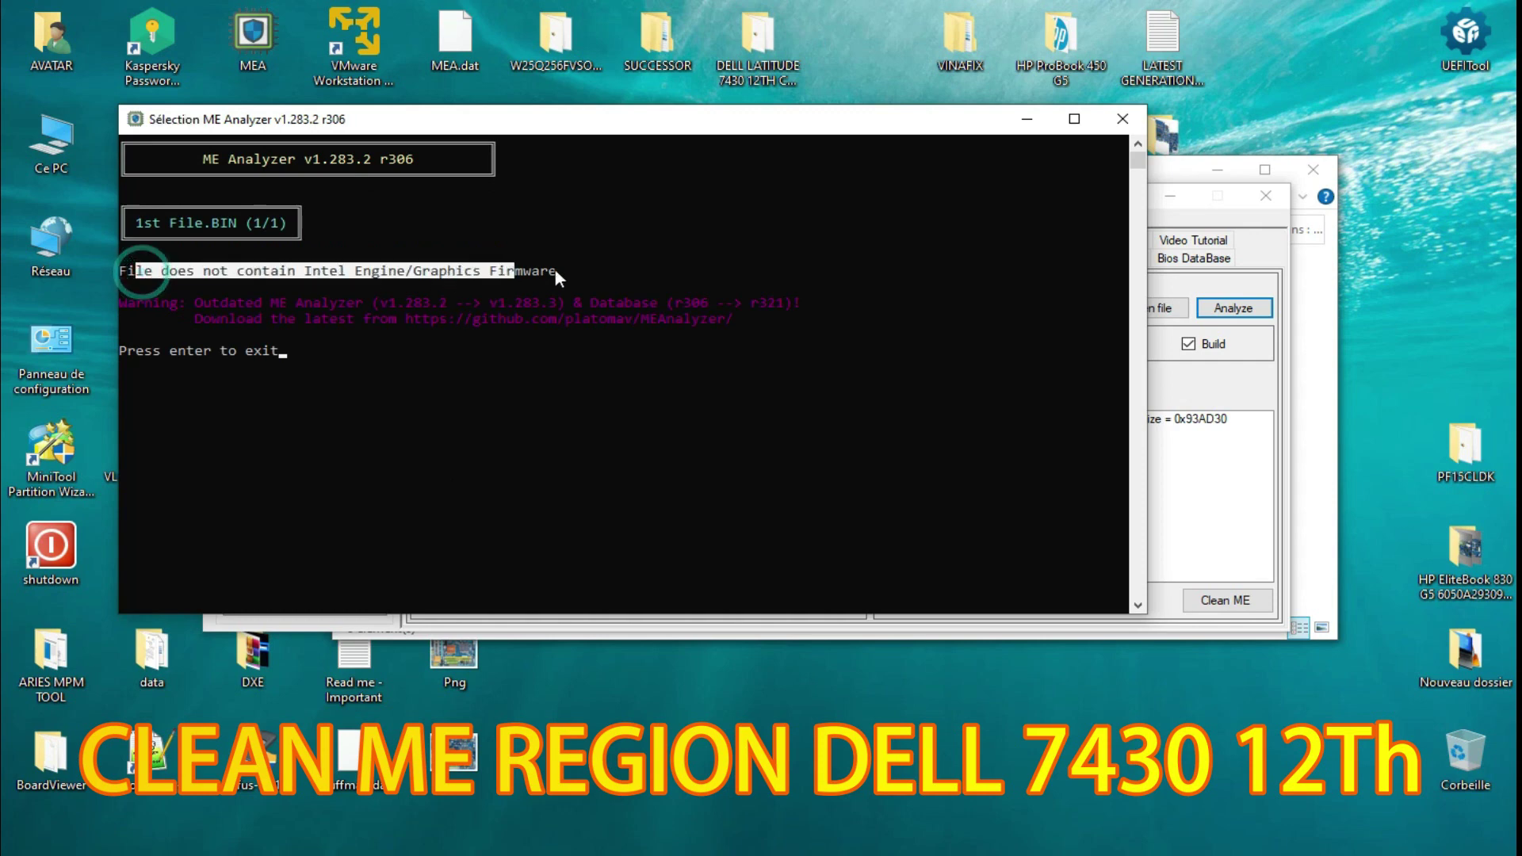
{"action": "left_click", "coordinate": [1122, 121]}
Step: Load 2nd File as the BIOS file, dismiss the dialog, and run the ME analysis with default options
{"action": "left_click", "coordinate": [1163, 309]}
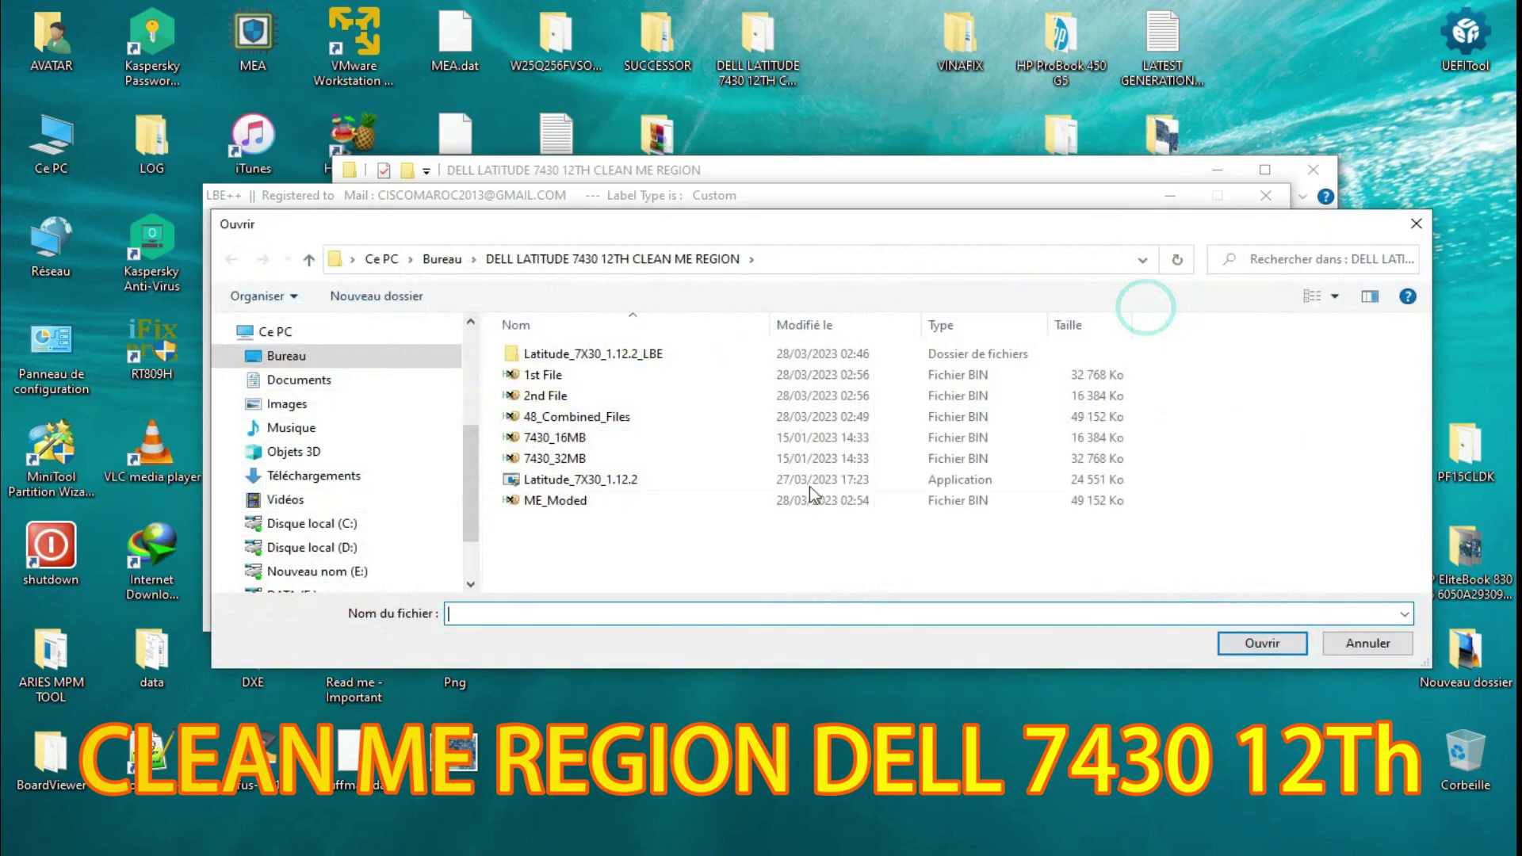
{"action": "double_click", "coordinate": [543, 398]}
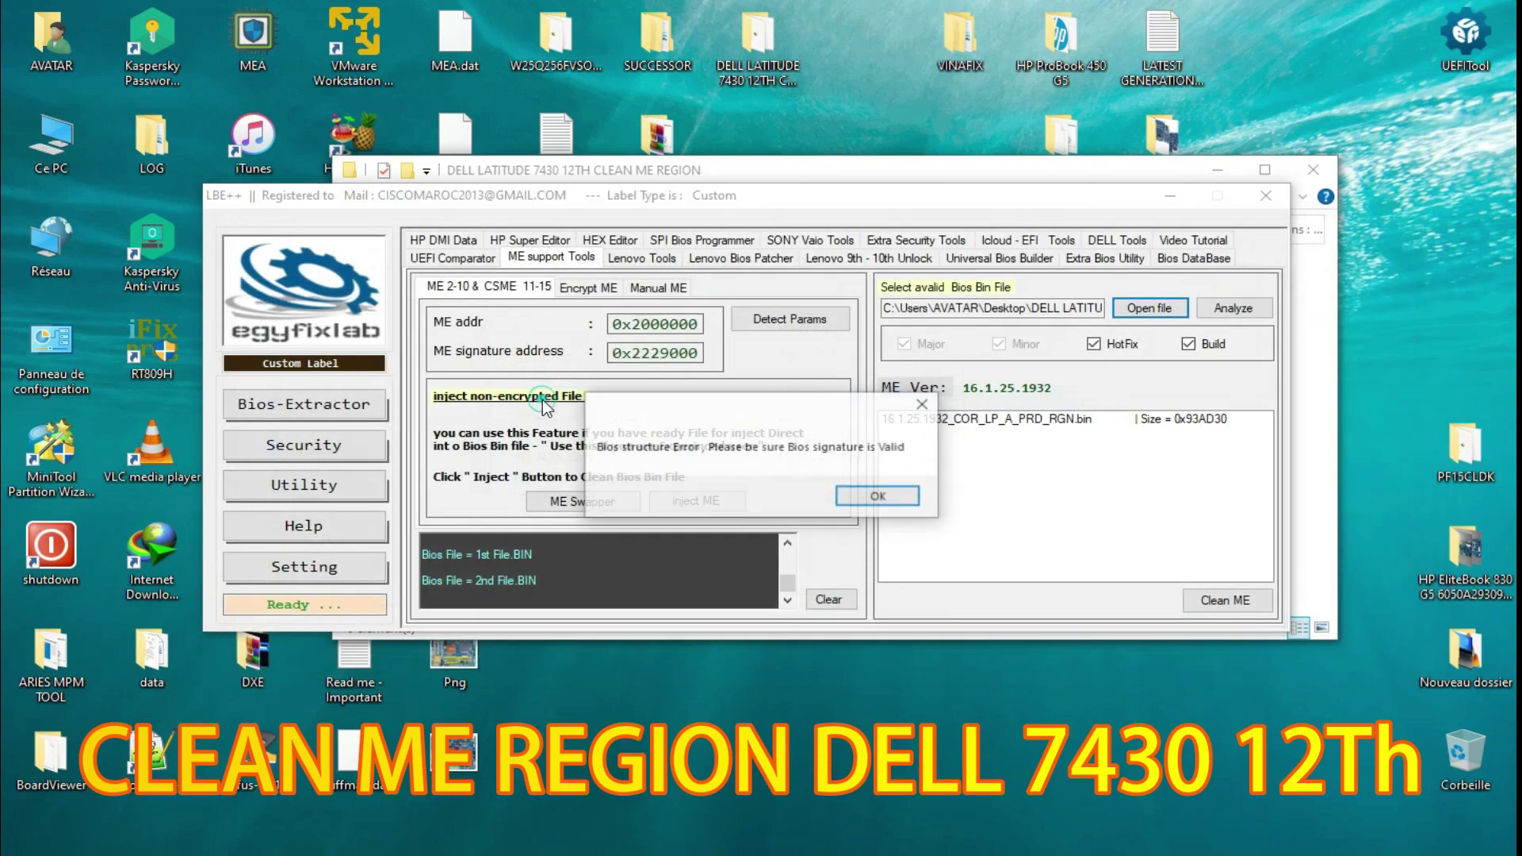
{"action": "left_click", "coordinate": [877, 499]}
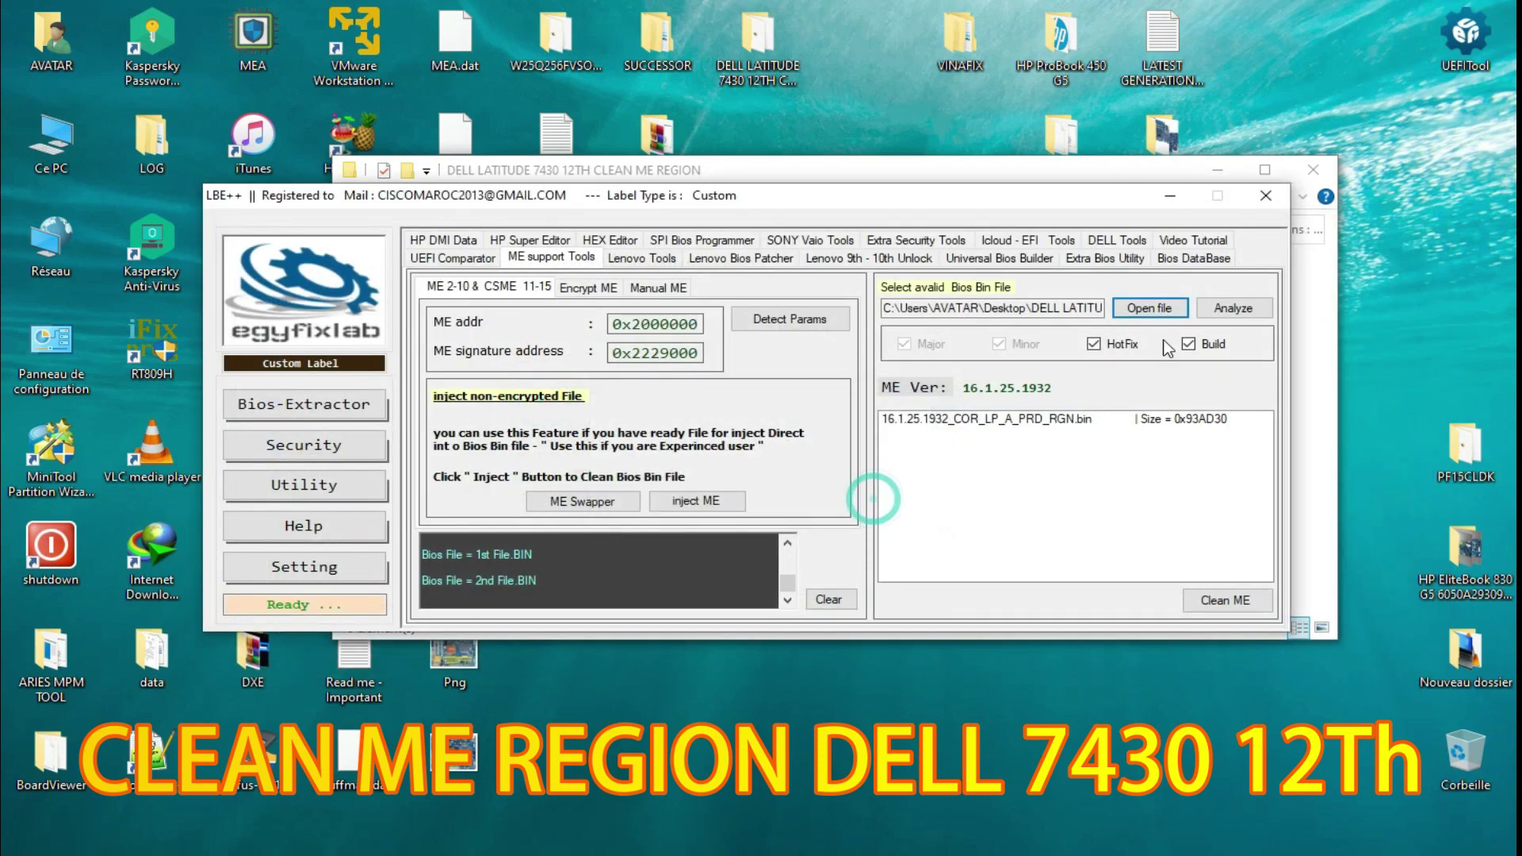
{"action": "left_click", "coordinate": [1230, 311]}
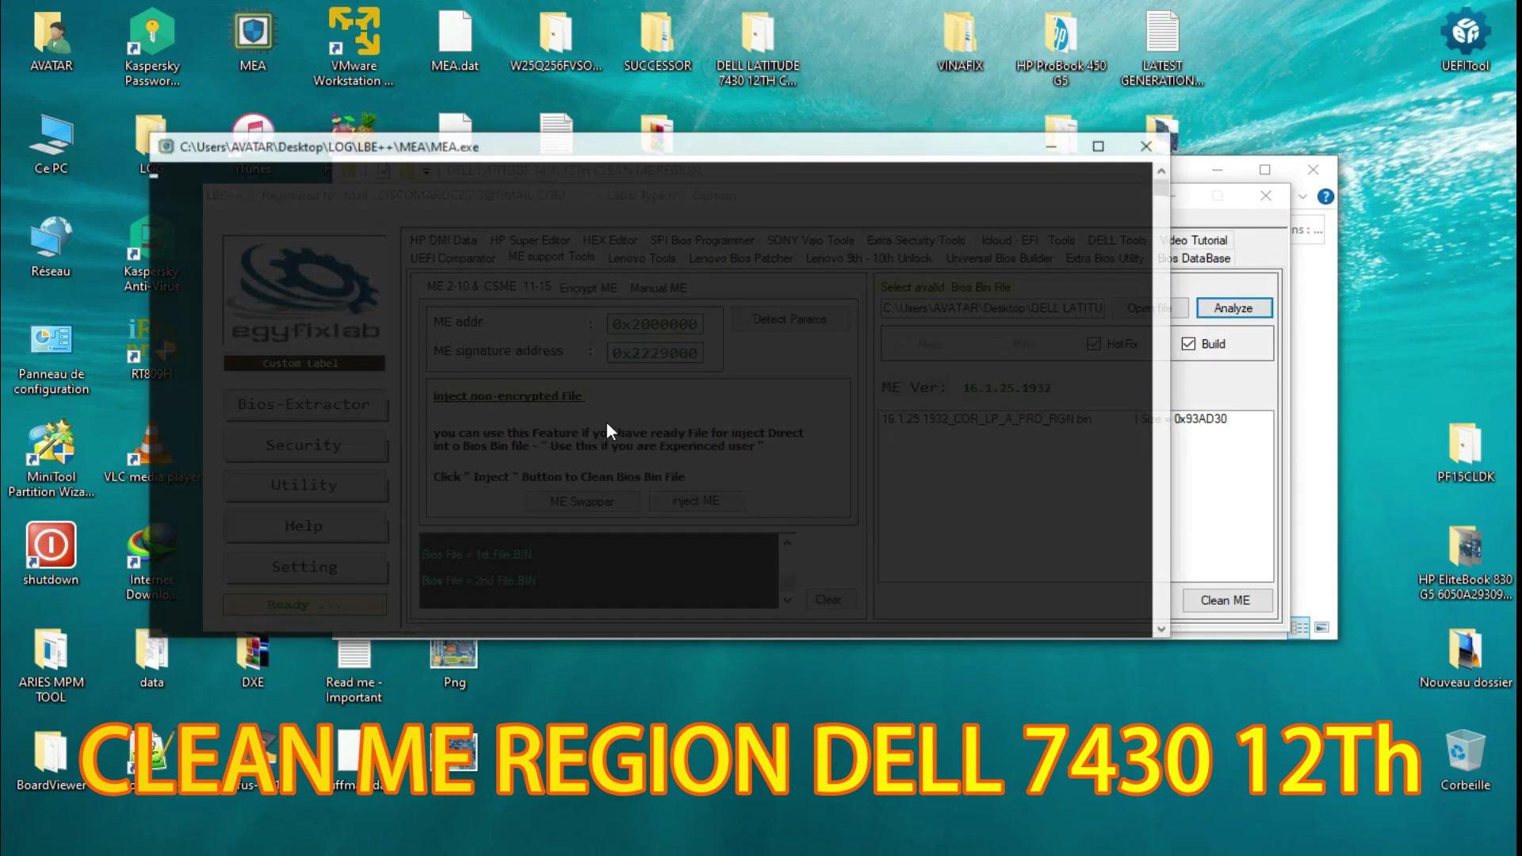
{"action": "key", "text": "Return"}
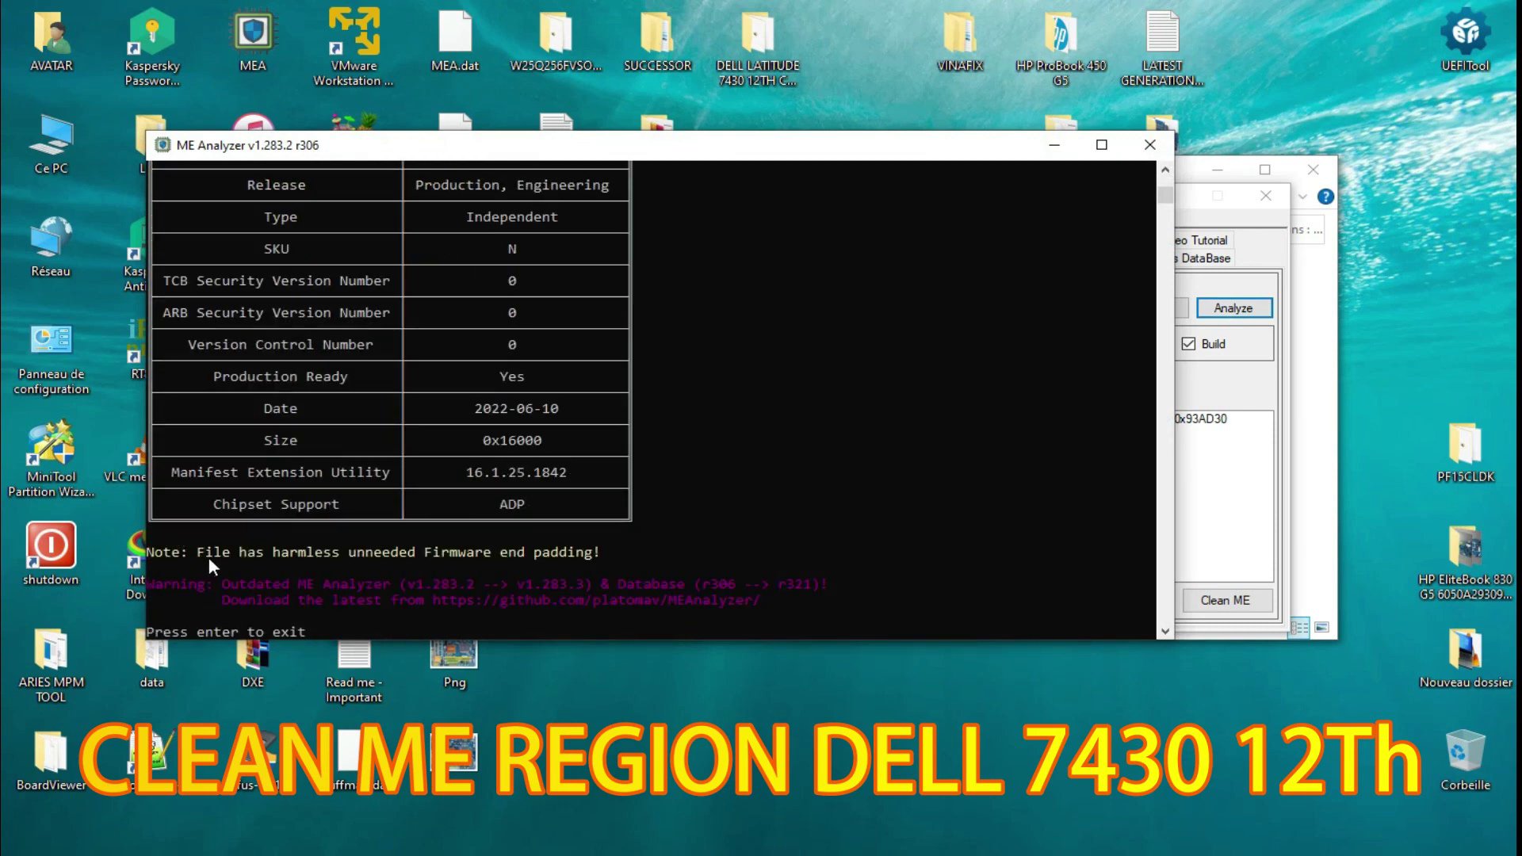
Step: Highlight the closing note and the File System State value in the 2nd File.BIN report
{"action": "left_click_drag", "start_coordinate": [206, 553], "coordinate": [634, 559]}
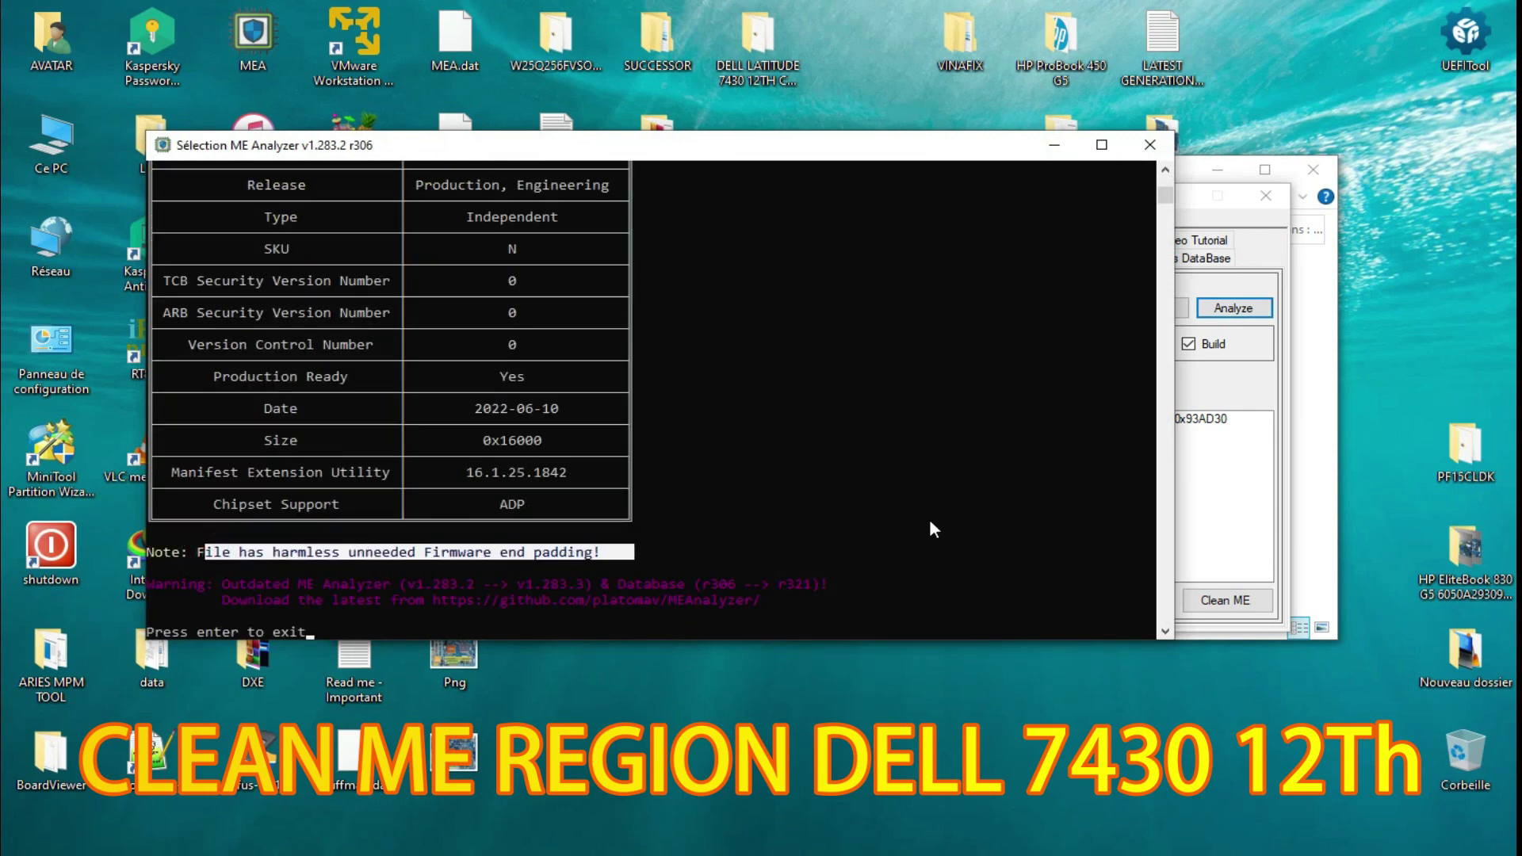
{"action": "left_click_drag", "start_coordinate": [1162, 197], "coordinate": [1165, 191]}
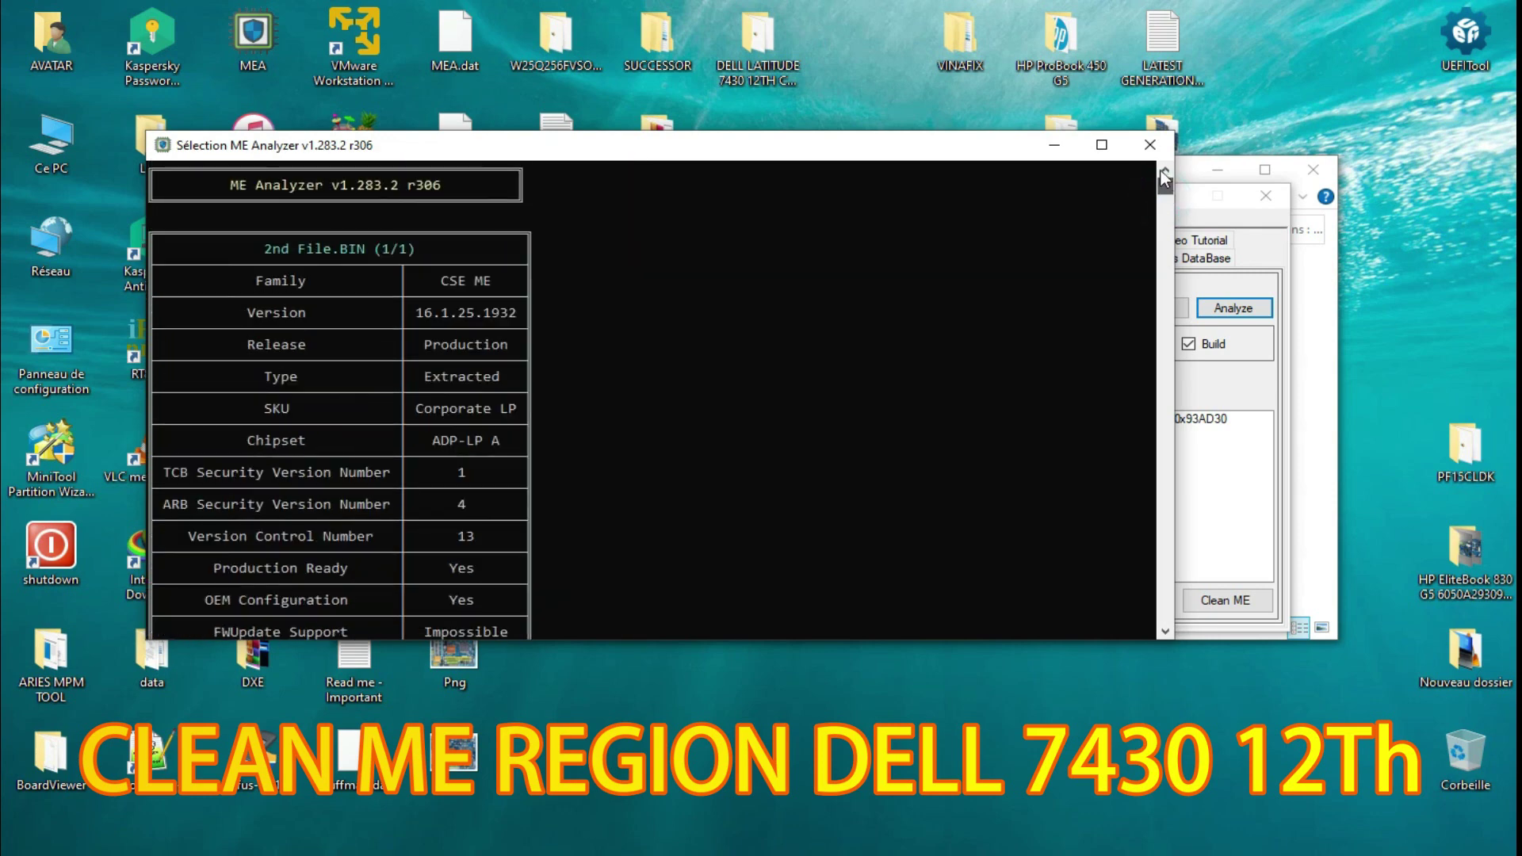
{"action": "scroll", "coordinate": [806, 431], "scroll_direction": "down", "scroll_amount": 8}
{"action": "scroll", "coordinate": [373, 320], "scroll_direction": "up", "scroll_amount": 3}
{"action": "scroll", "coordinate": [457, 468], "scroll_direction": "down", "scroll_amount": 1}
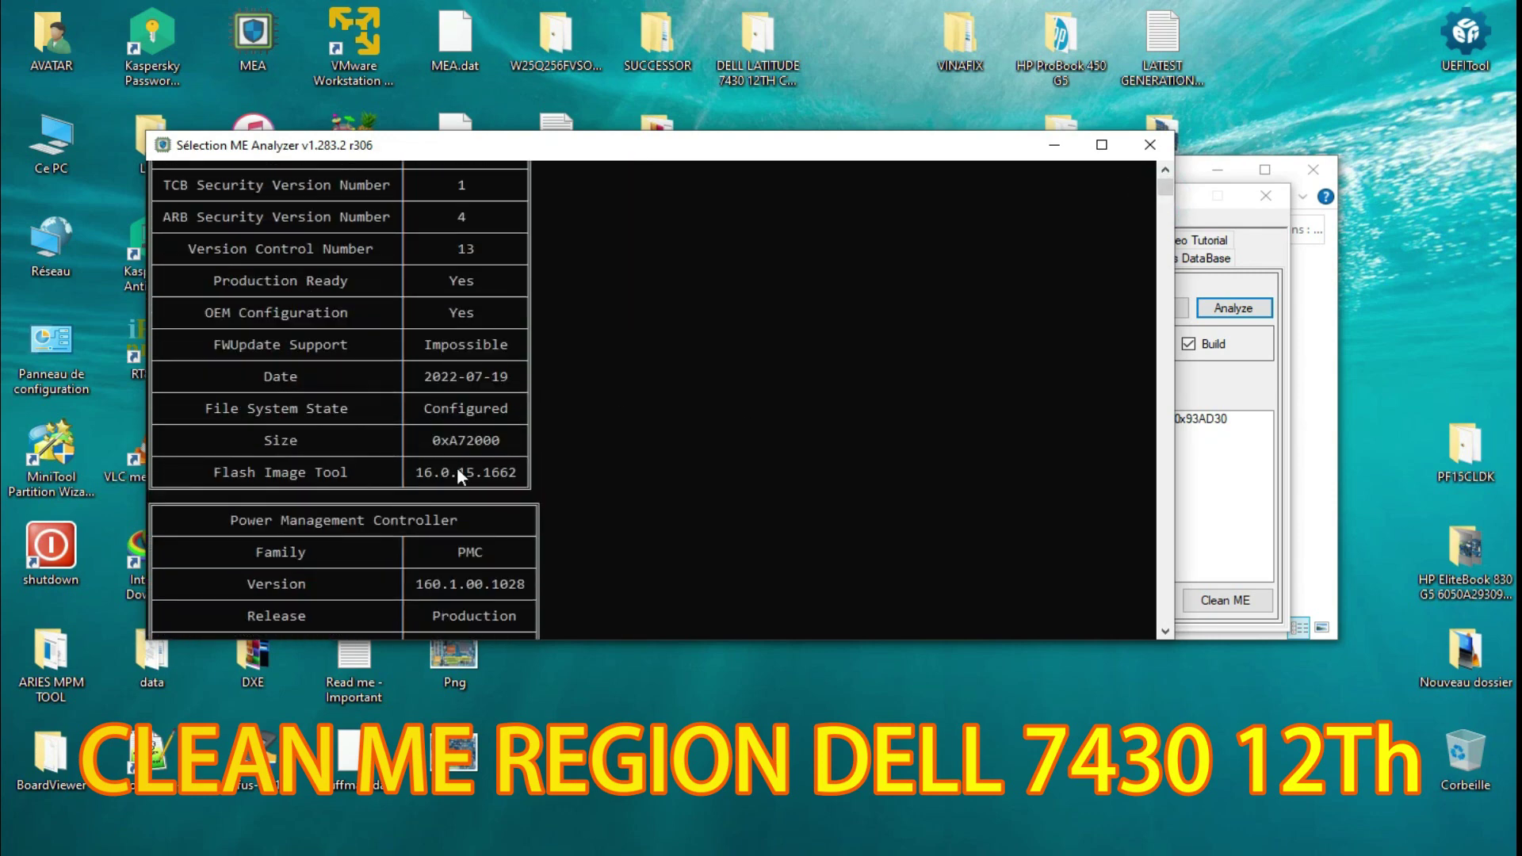
{"action": "double_click", "coordinate": [428, 408]}
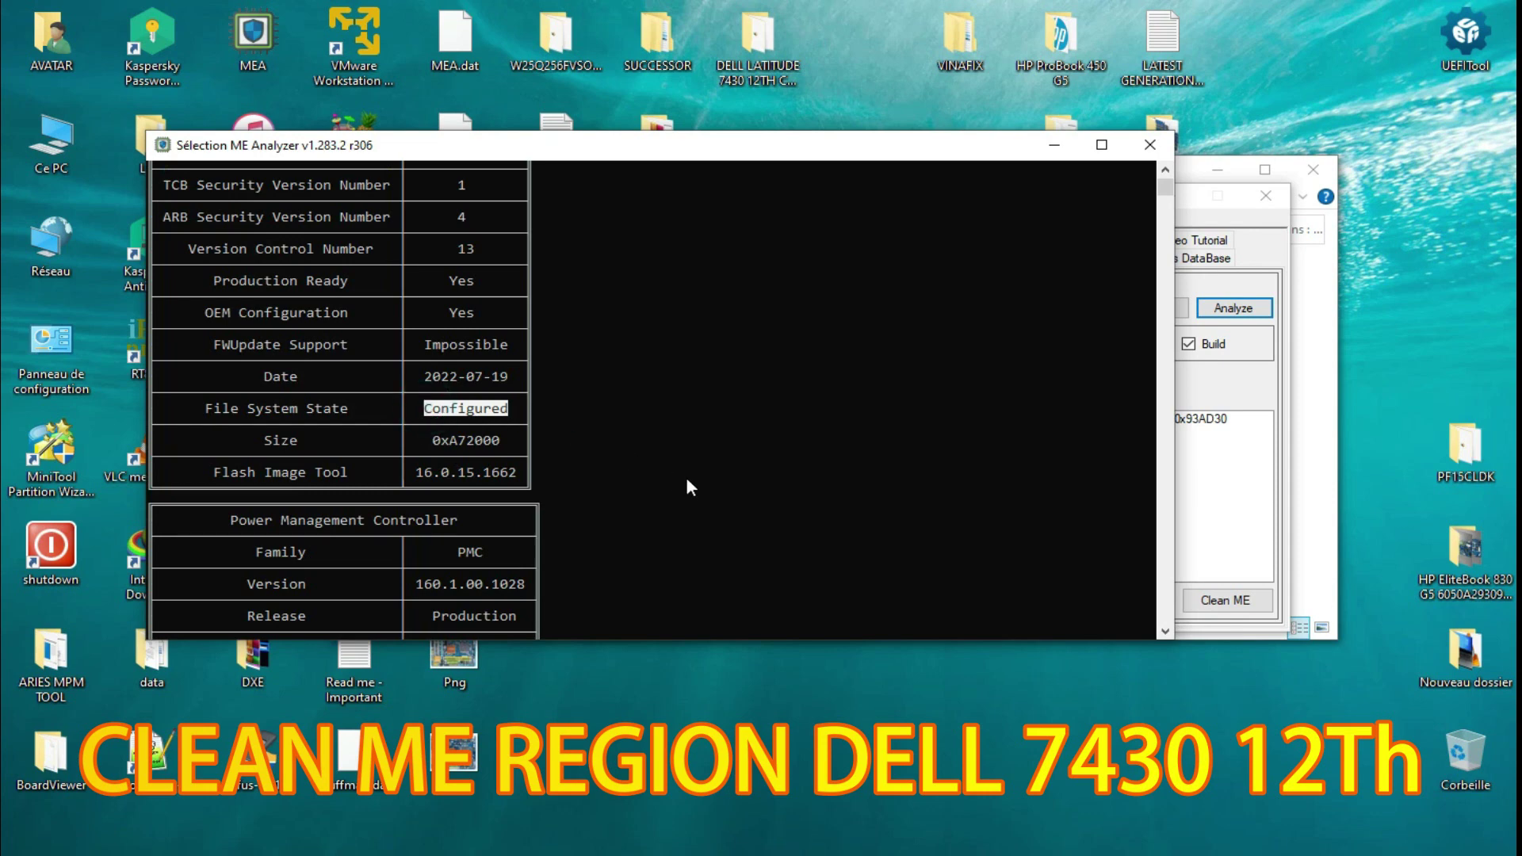
Step: Review the rest of the 2nd File.BIN report back to its beginning, narrow the report window, and close ME Analyzer
{"action": "scroll", "coordinate": [656, 421], "scroll_direction": "down", "scroll_amount": 7}
{"action": "scroll", "coordinate": [657, 421], "scroll_direction": "up", "scroll_amount": 10}
{"action": "scroll", "coordinate": [656, 428], "scroll_direction": "up", "scroll_amount": 3}
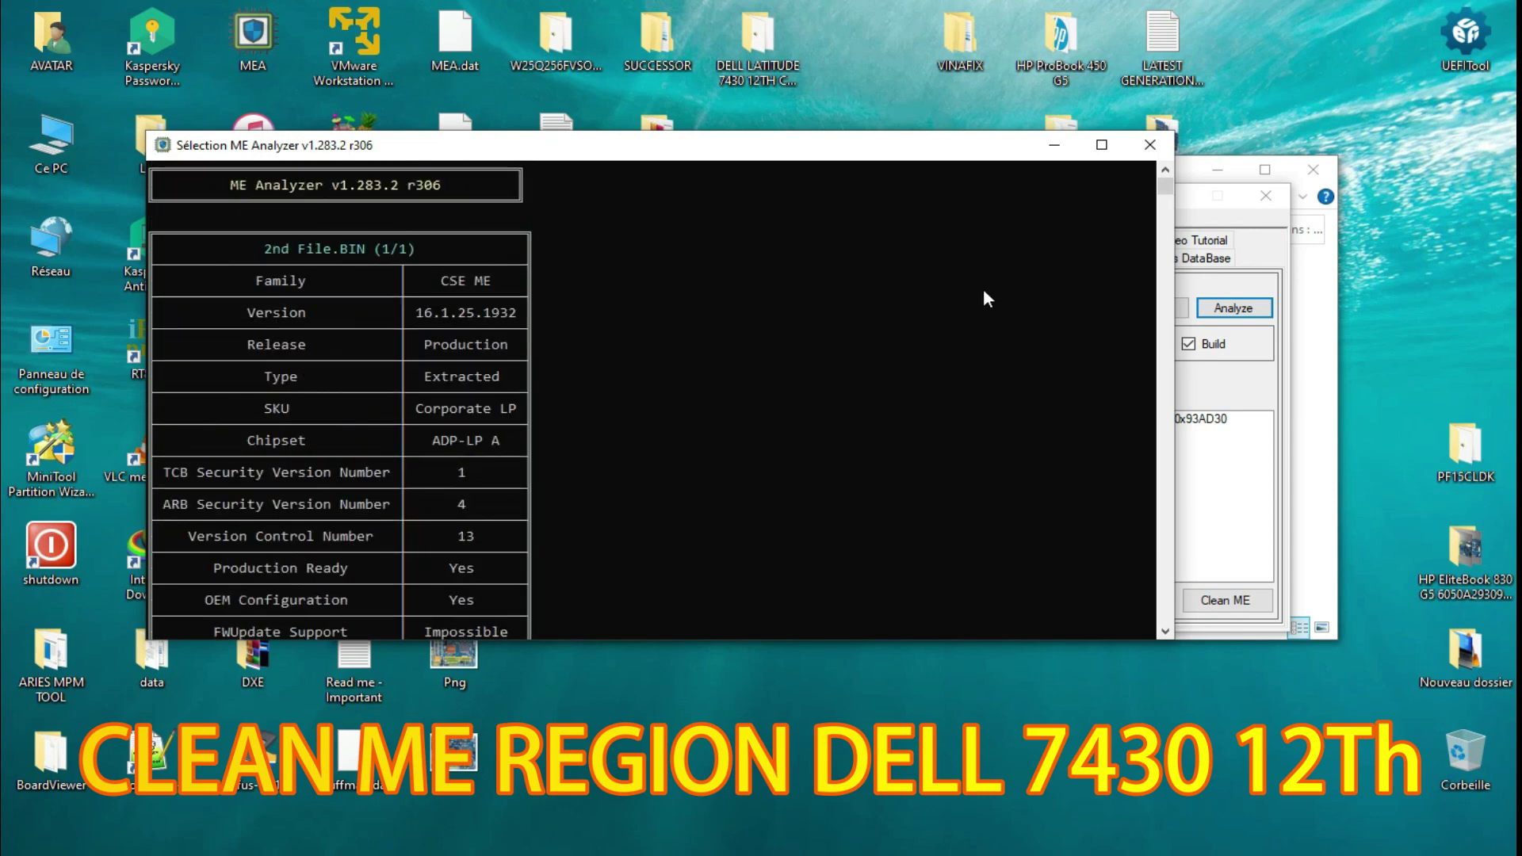
{"action": "left_click_drag", "start_coordinate": [1174, 310], "coordinate": [844, 316]}
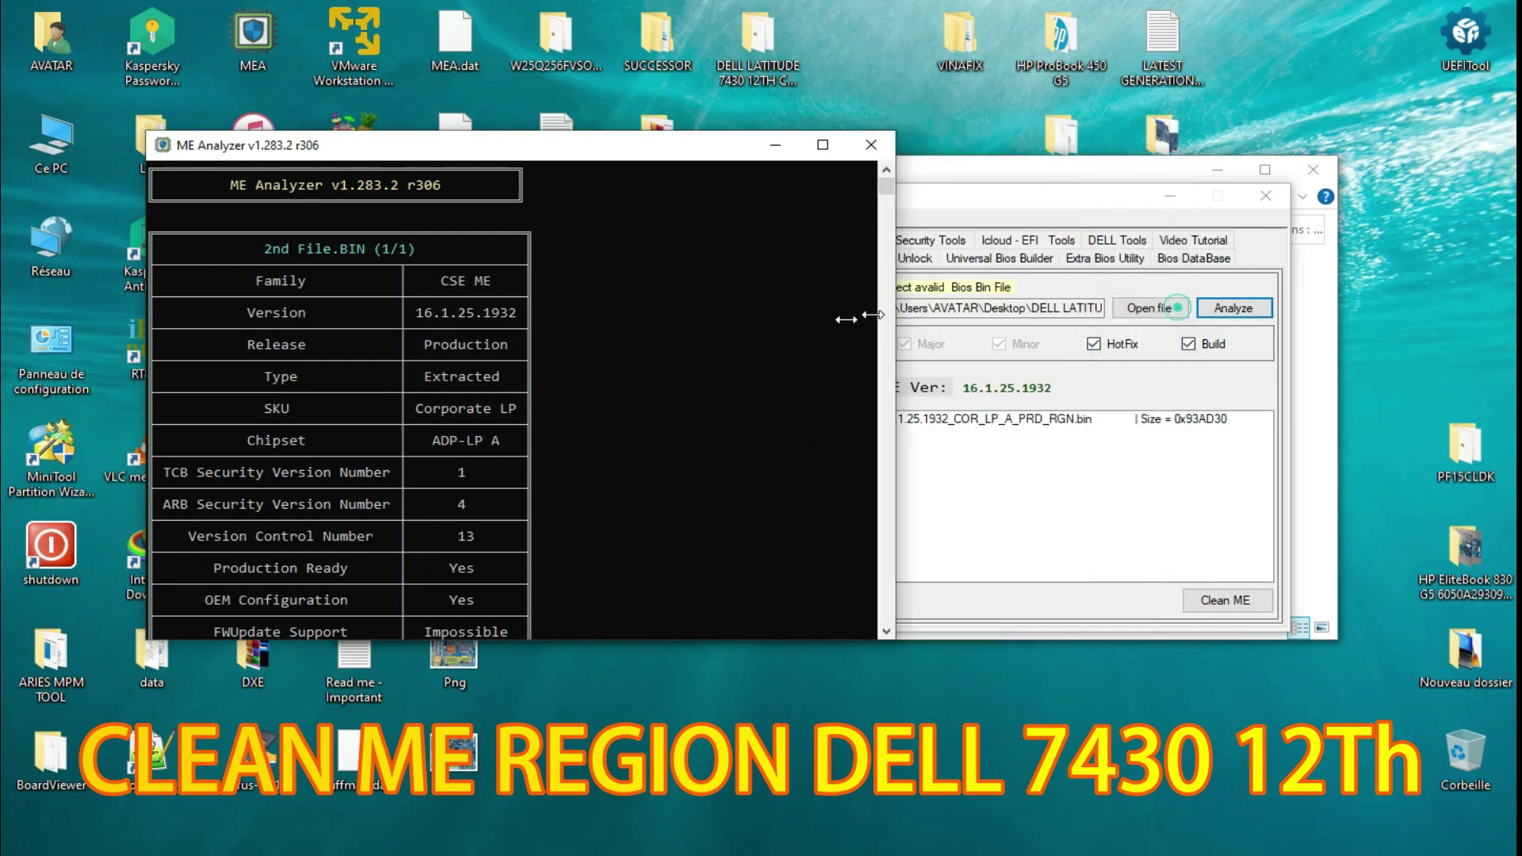
{"action": "left_click", "coordinate": [819, 144]}
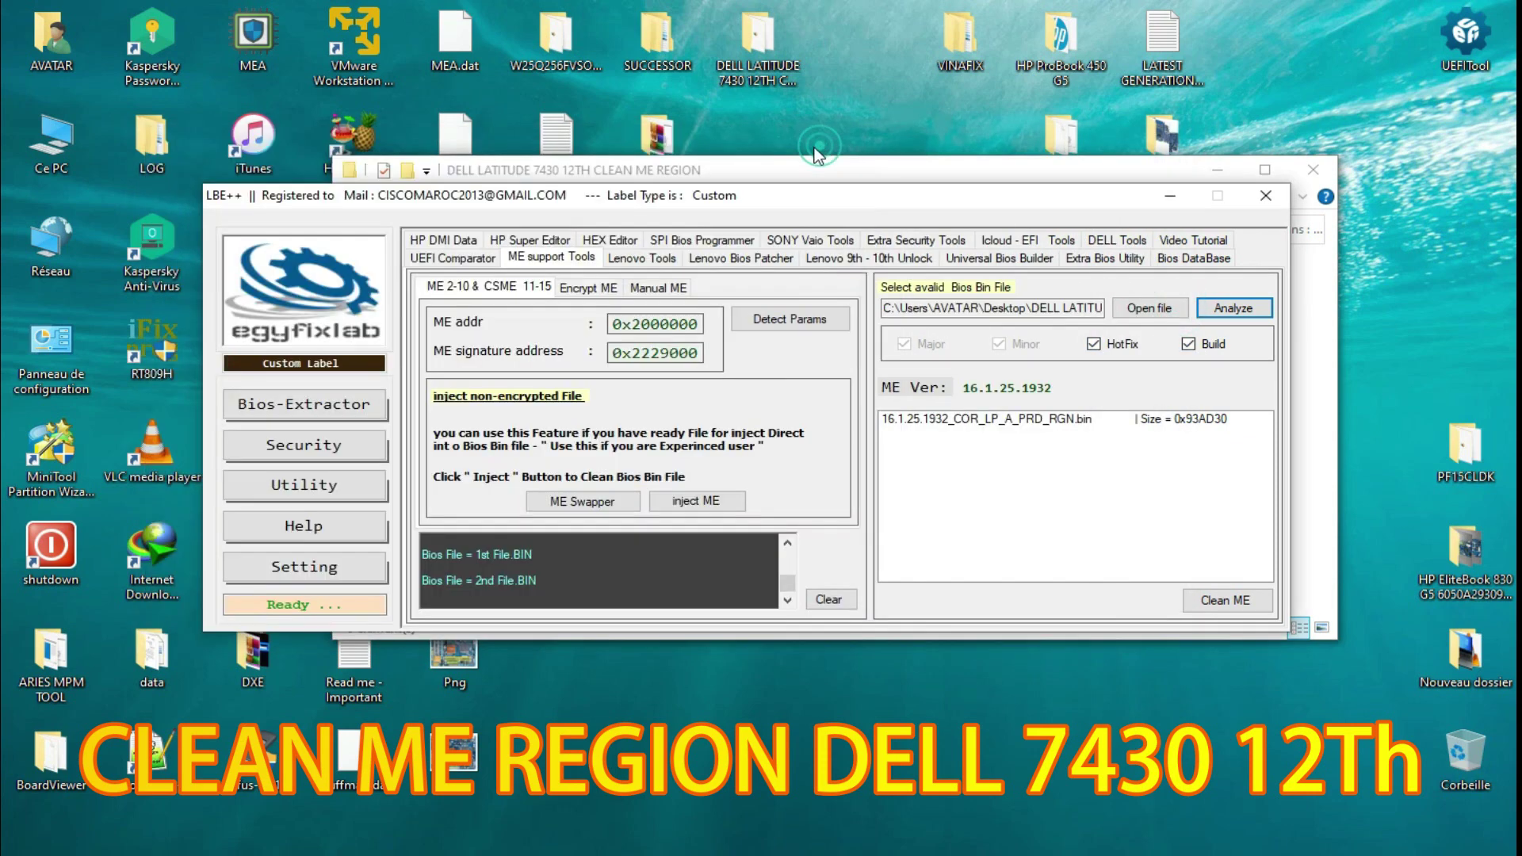
Step: Switch to the DELL LATITUDE 7430 12TH CLEAN ME REGION folder, highlight 1st File and 2nd File together, and clear the selection
{"action": "left_click", "coordinate": [840, 168]}
{"action": "left_click_drag", "start_coordinate": [550, 311], "coordinate": [613, 342]}
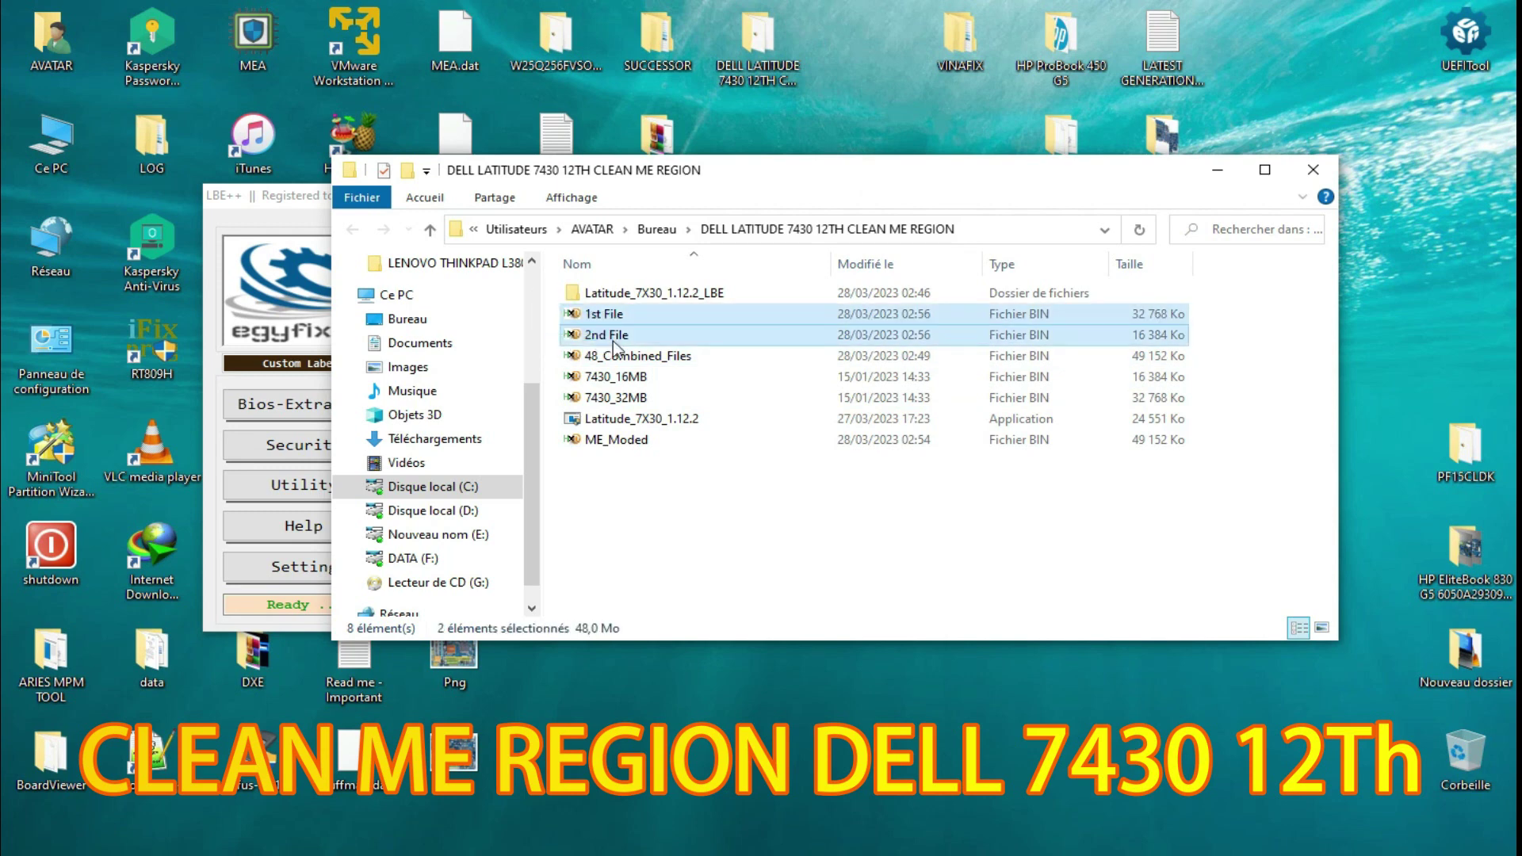
{"action": "left_click", "coordinate": [643, 523]}
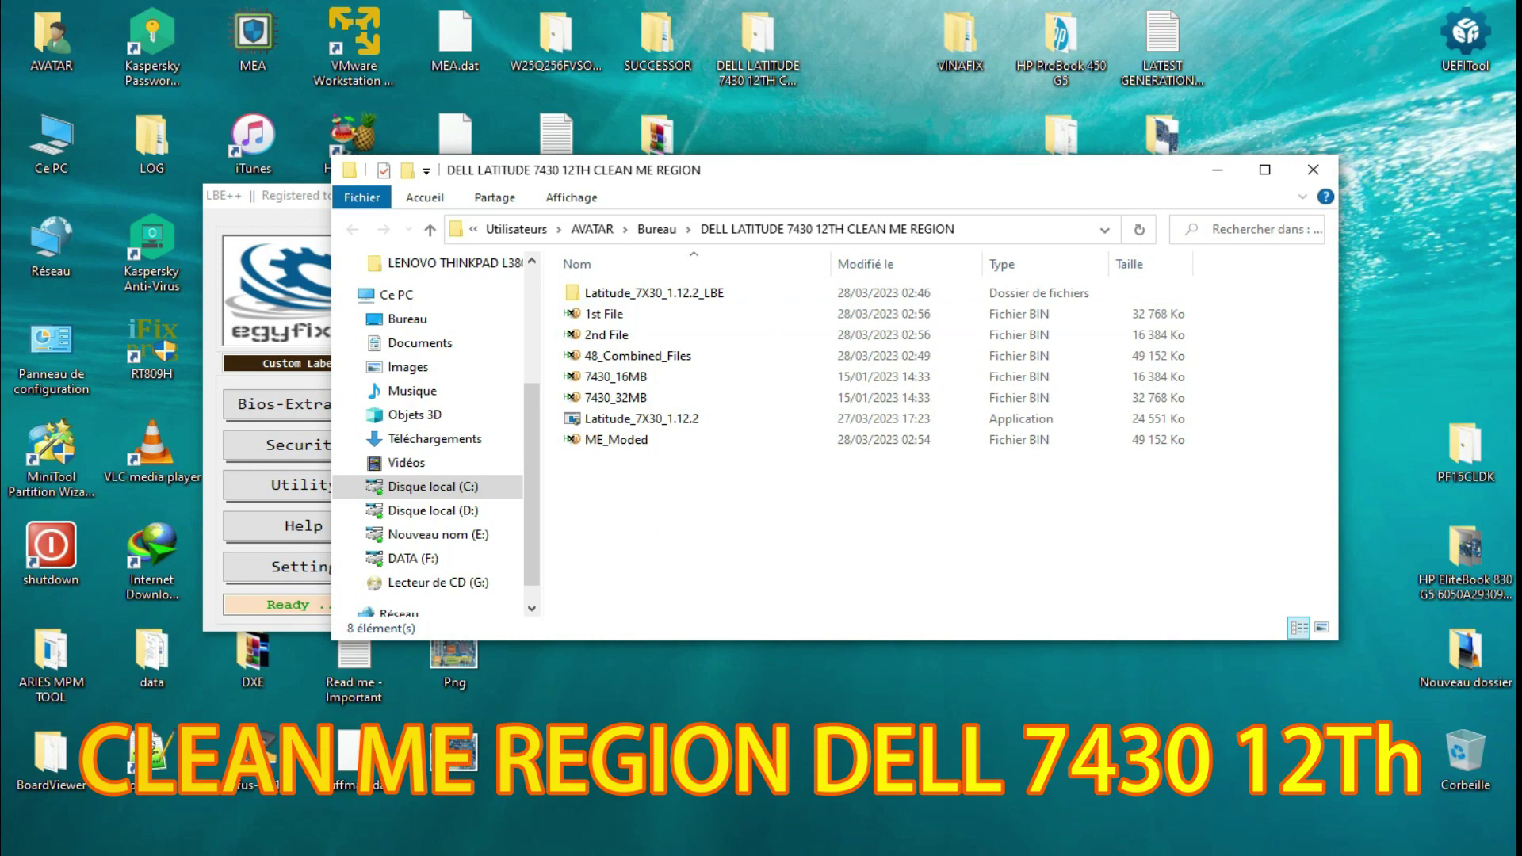
{"action": "left_click", "coordinate": [936, 804]}
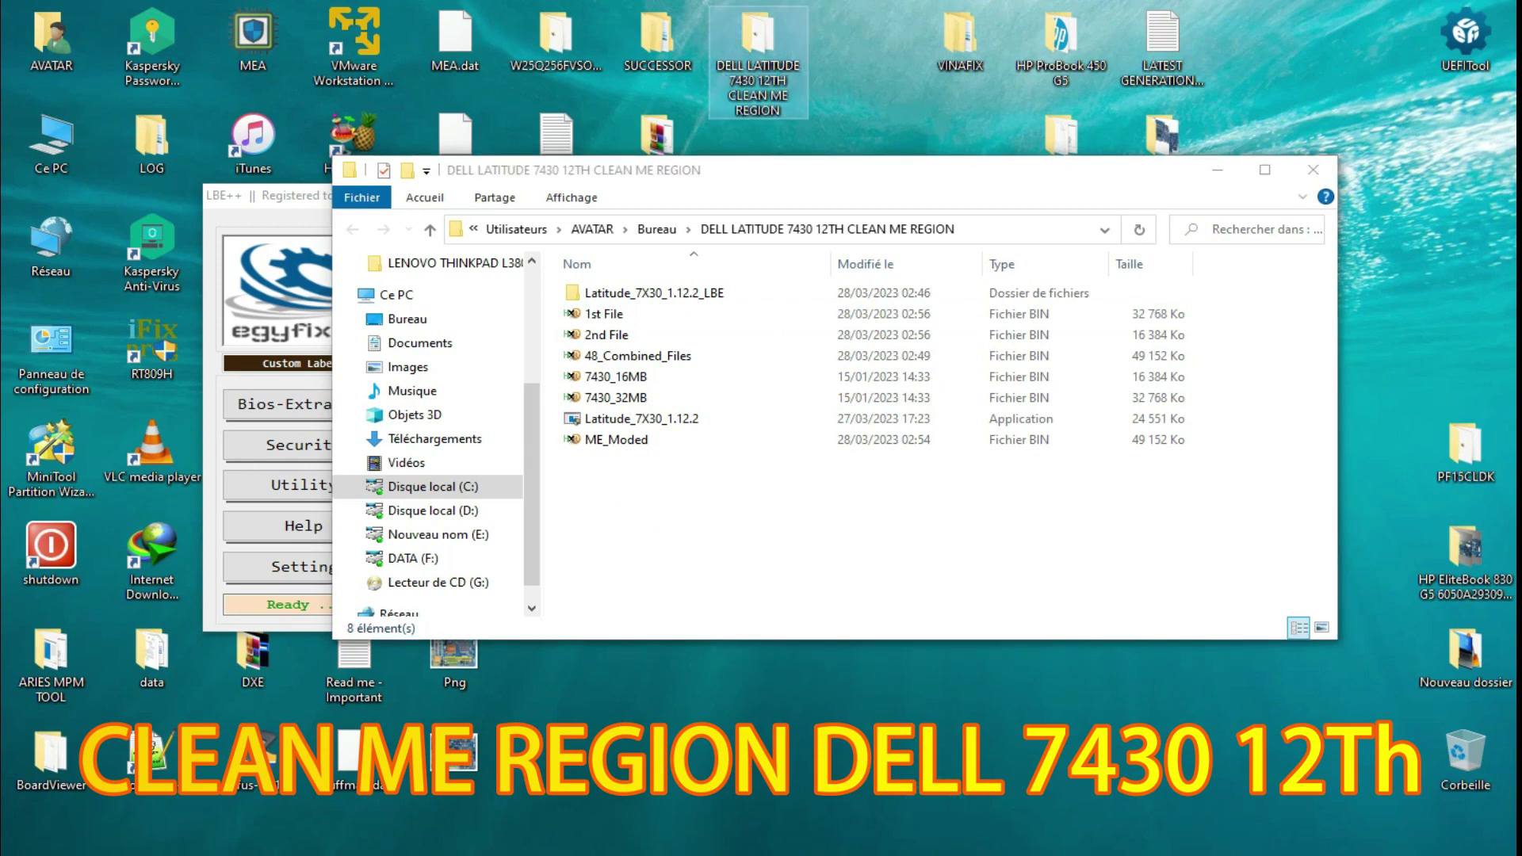
{"action": "left_click", "coordinate": [951, 795]}
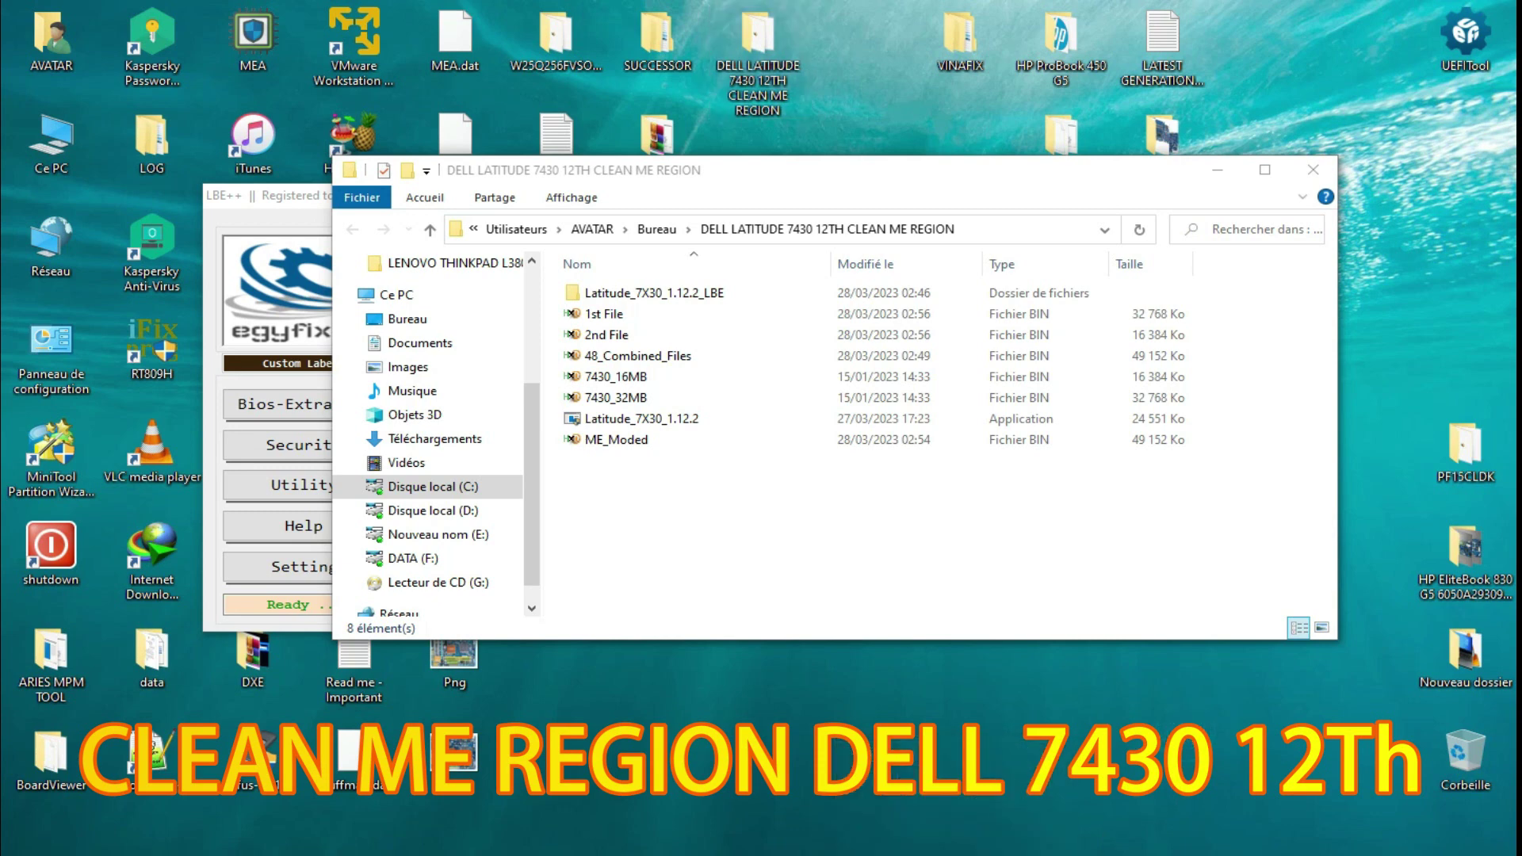
{"action": "left_click", "coordinate": [1300, 854]}
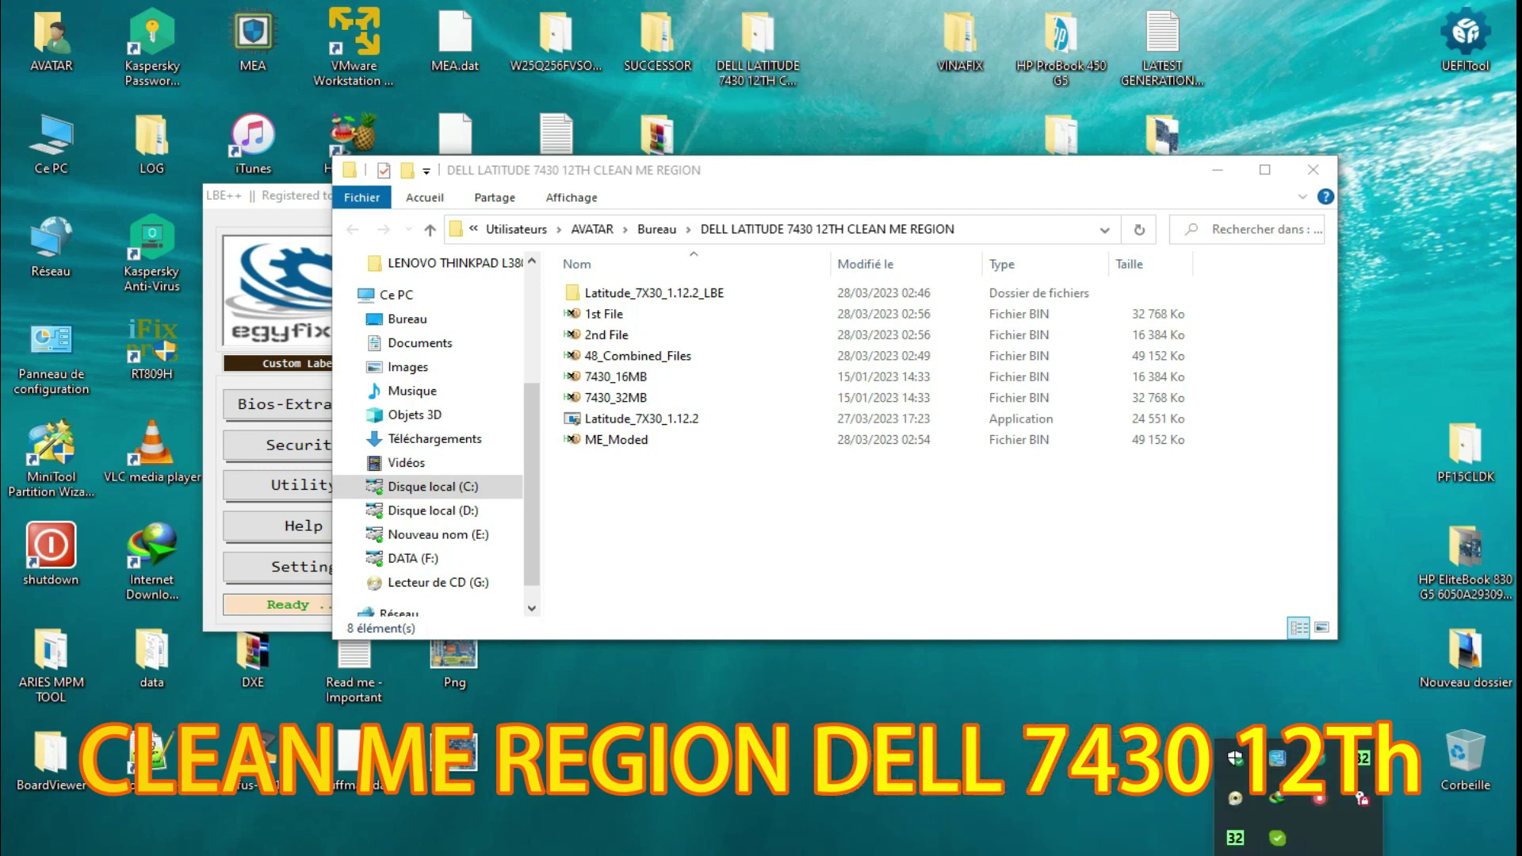
{"action": "left_click", "coordinate": [1320, 799]}
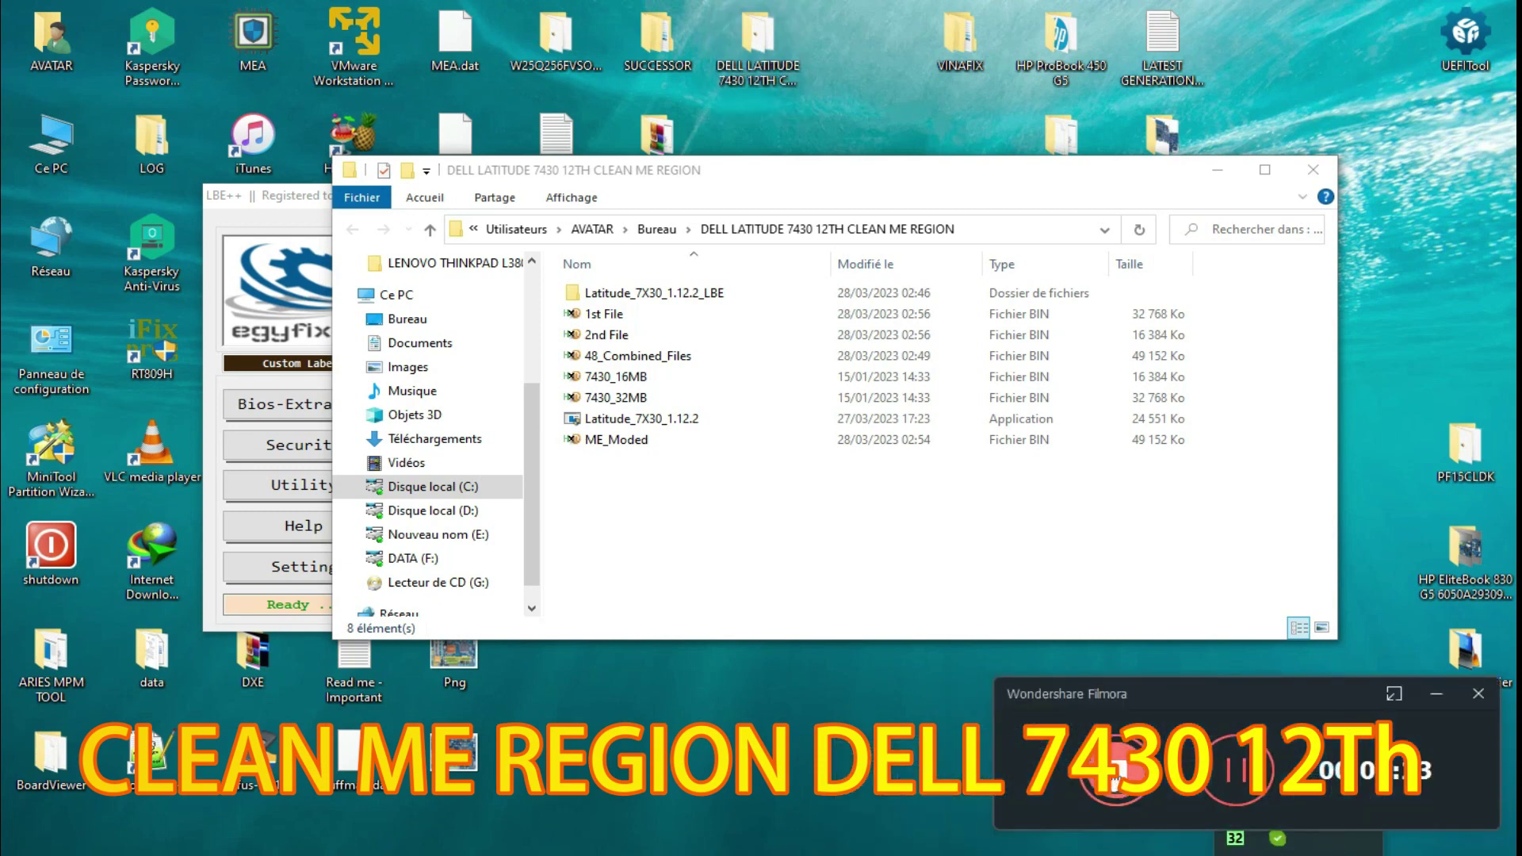